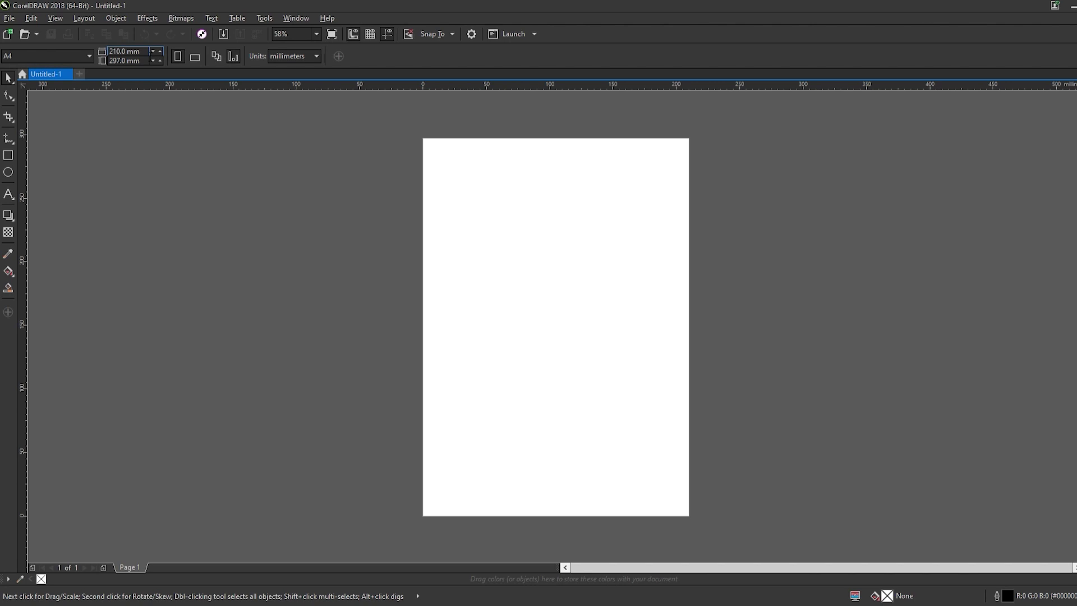
Step: Set the page size to 250 mm wide by 250 mm high
left_click(126, 51)
type("250")
key("Tab")
type("25")
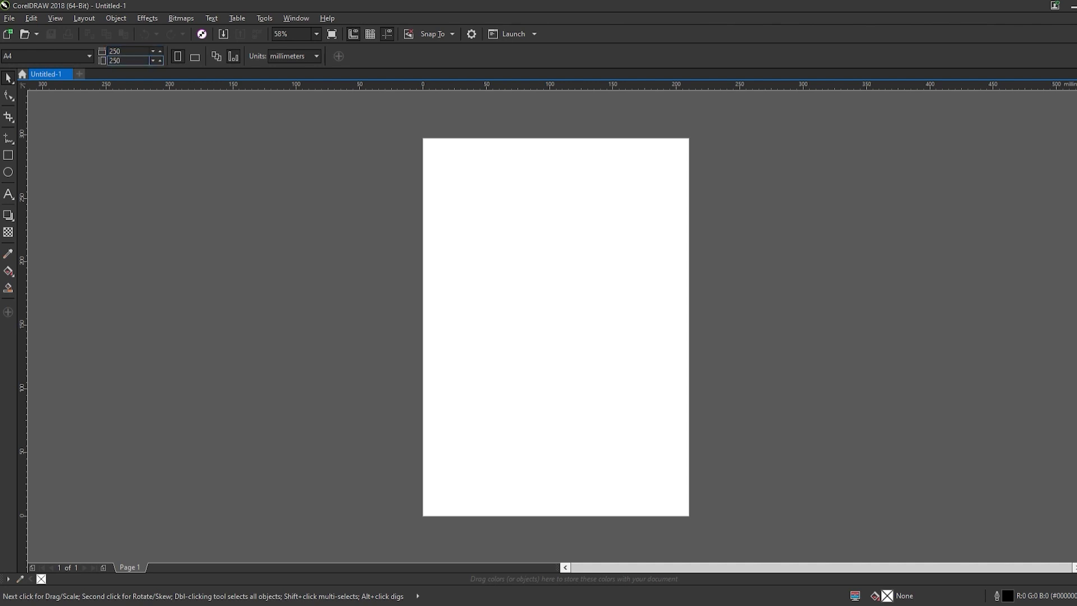
key("Return")
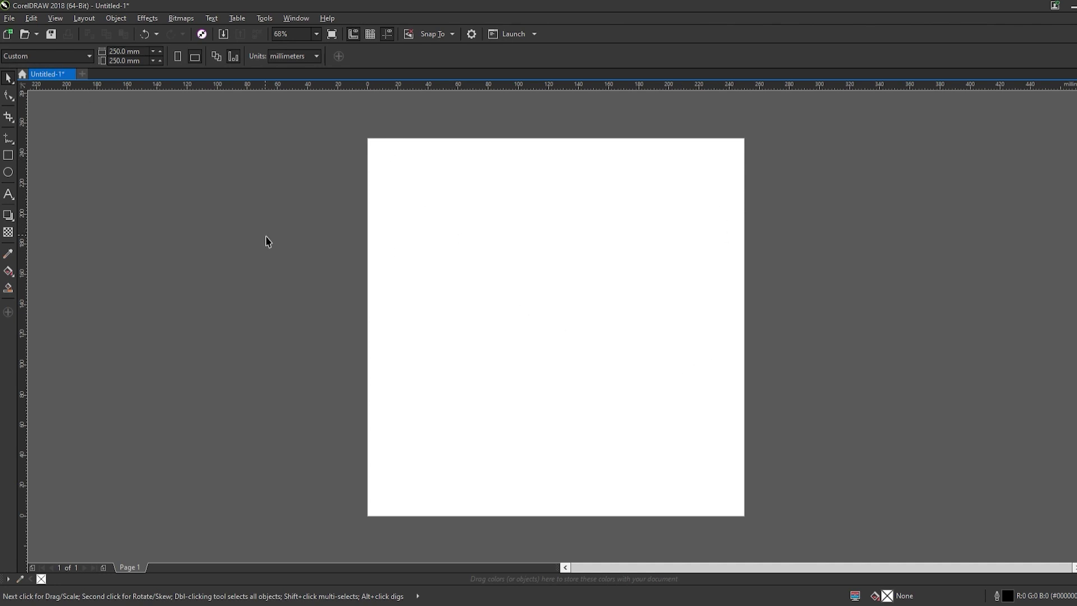
Step: Add a page-frame rectangle covering the whole page, with a white fill and no outline
double_click(7, 156)
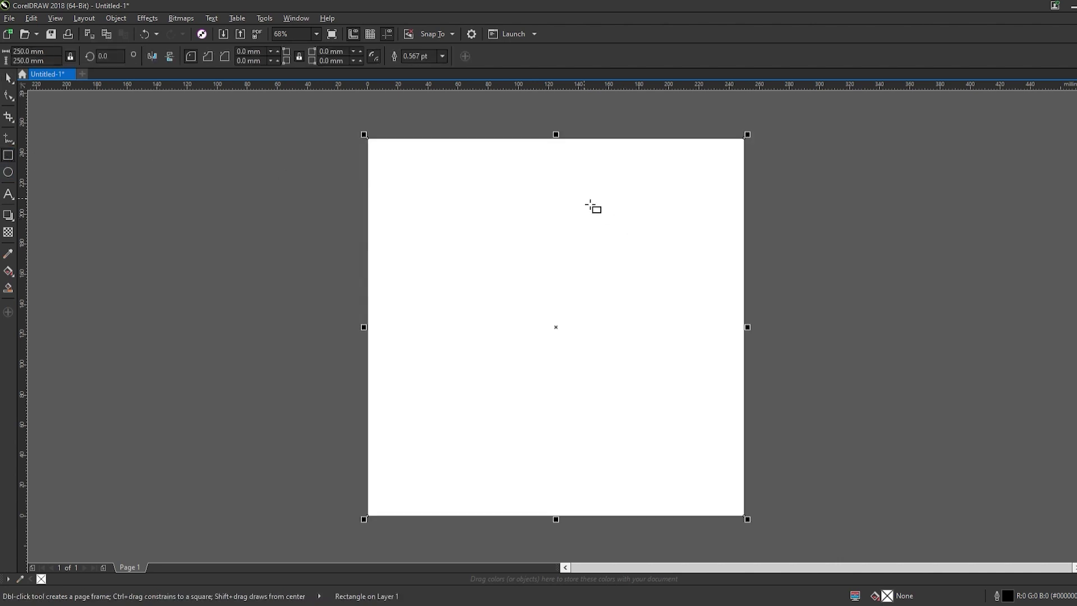
left_click(9, 77)
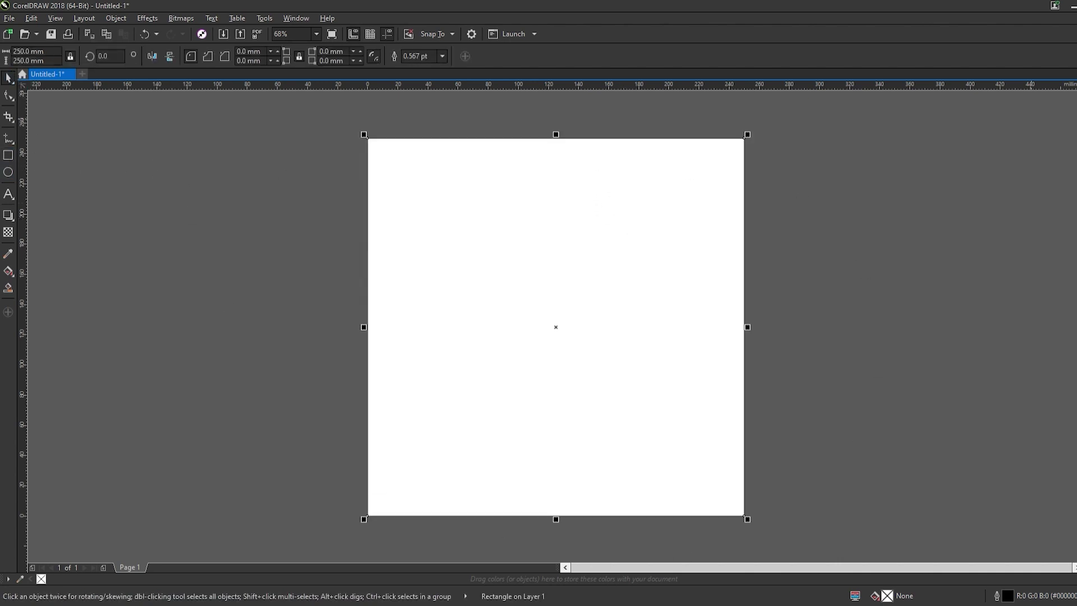
left_click(1074, 157)
right_click(1074, 97)
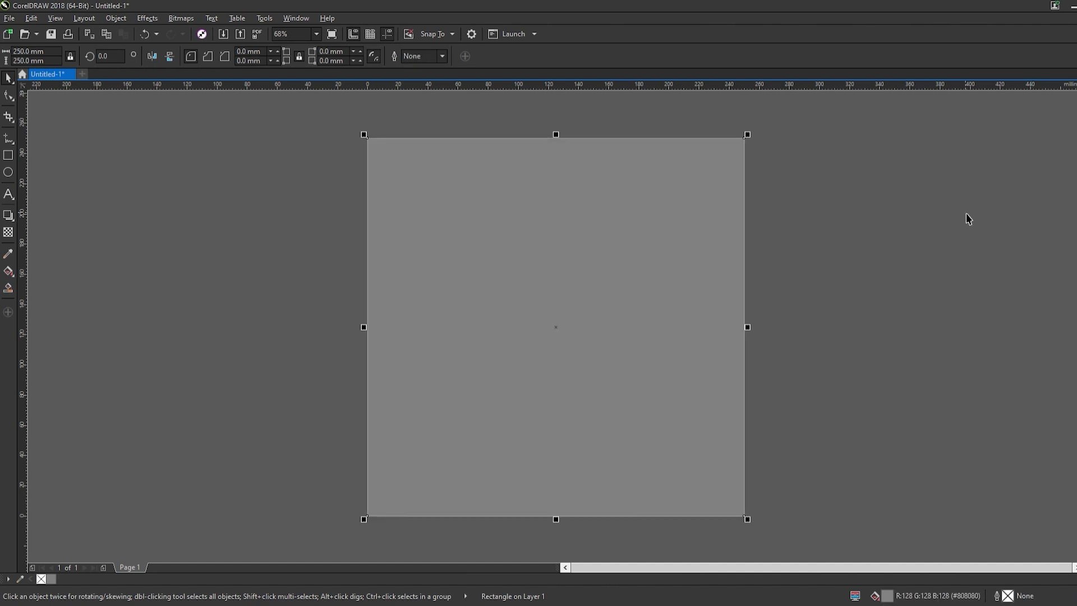
left_click(1074, 207)
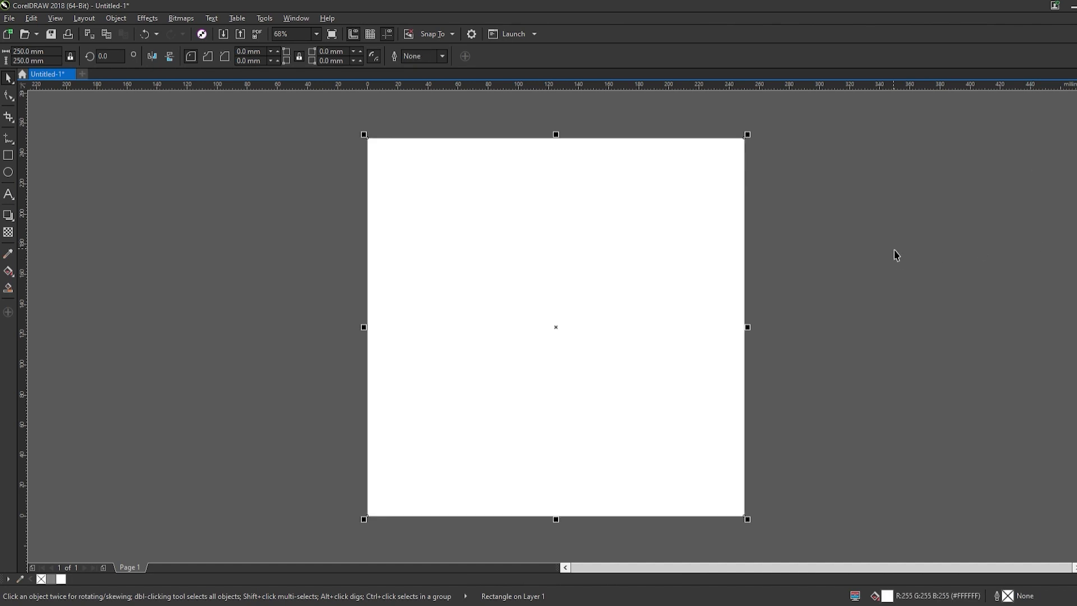
left_click(894, 252)
key("F5")
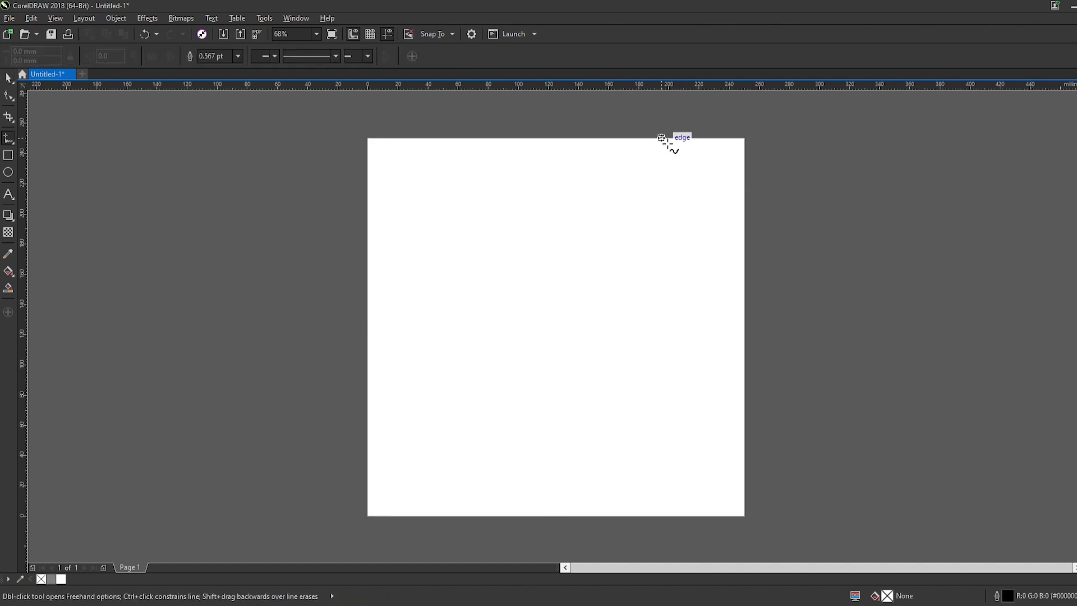
left_click(640, 133)
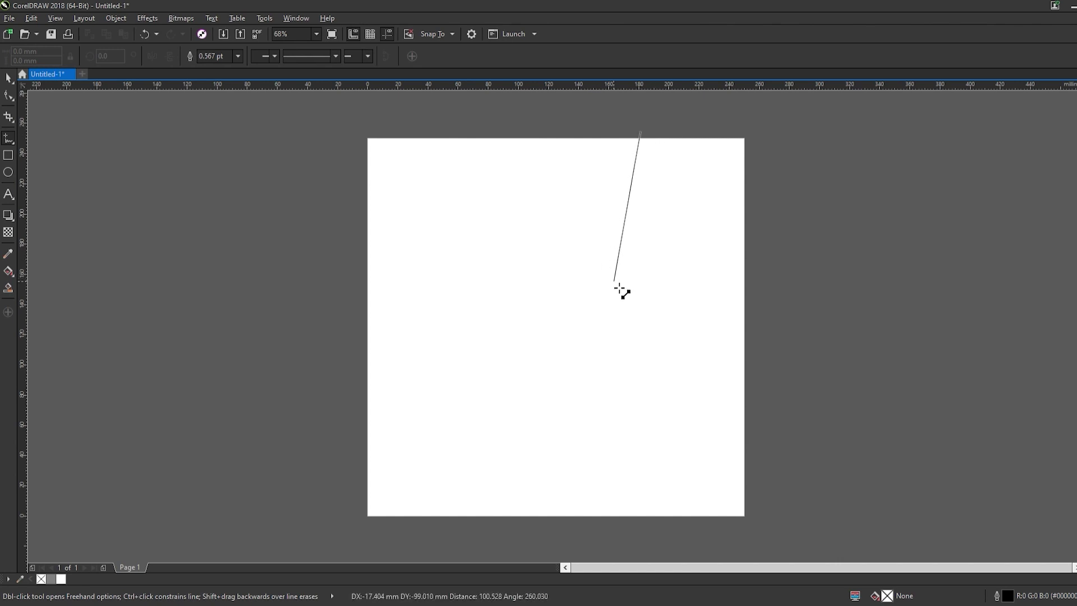
left_click(611, 290)
key("ctrl+z")
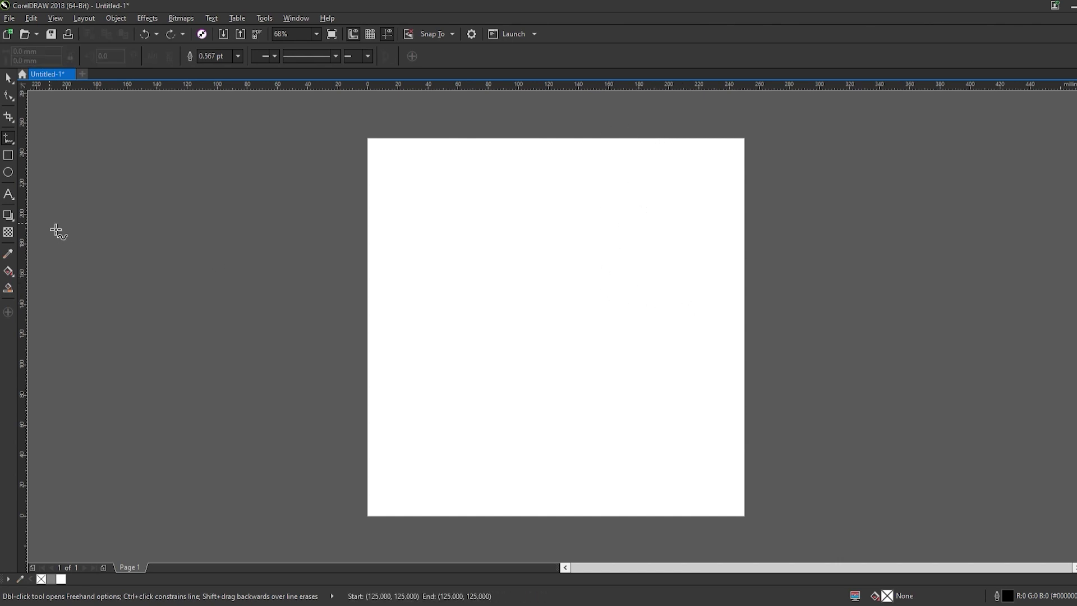
Step: Draw a square about 176 mm wide over the page's upper-right corner and round its corners to about 20.9 mm
left_click(8, 155)
left_click_drag(654, 213, 793, 314)
left_click(9, 96)
left_click_drag(523, 350, 555, 345)
left_click(8, 77)
scroll(417, 367, "down", 1)
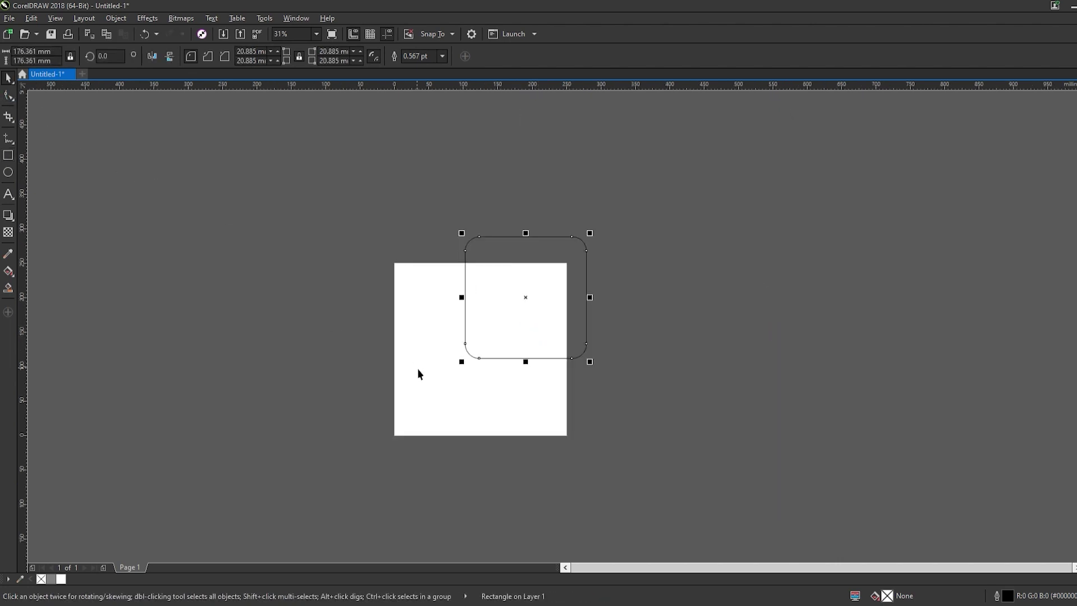
scroll(551, 309, "up", 1)
Step: Shift the rounded square to the right and rotate it to about 72.5 degrees
left_click_drag(526, 304, 581, 299)
left_click(610, 292)
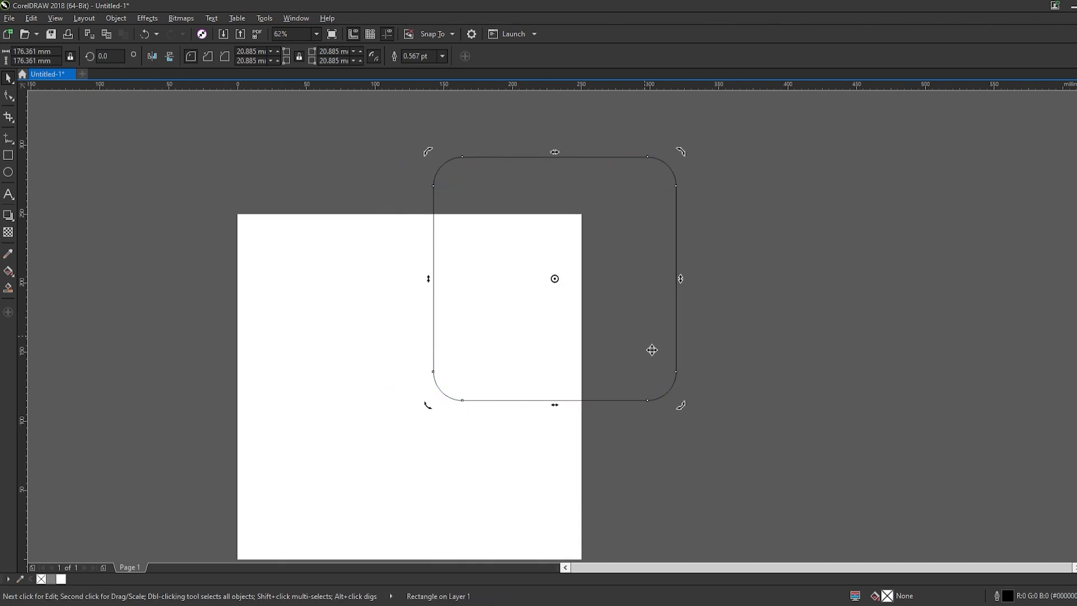
left_click_drag(689, 408, 698, 230)
left_click_drag(645, 273, 690, 306)
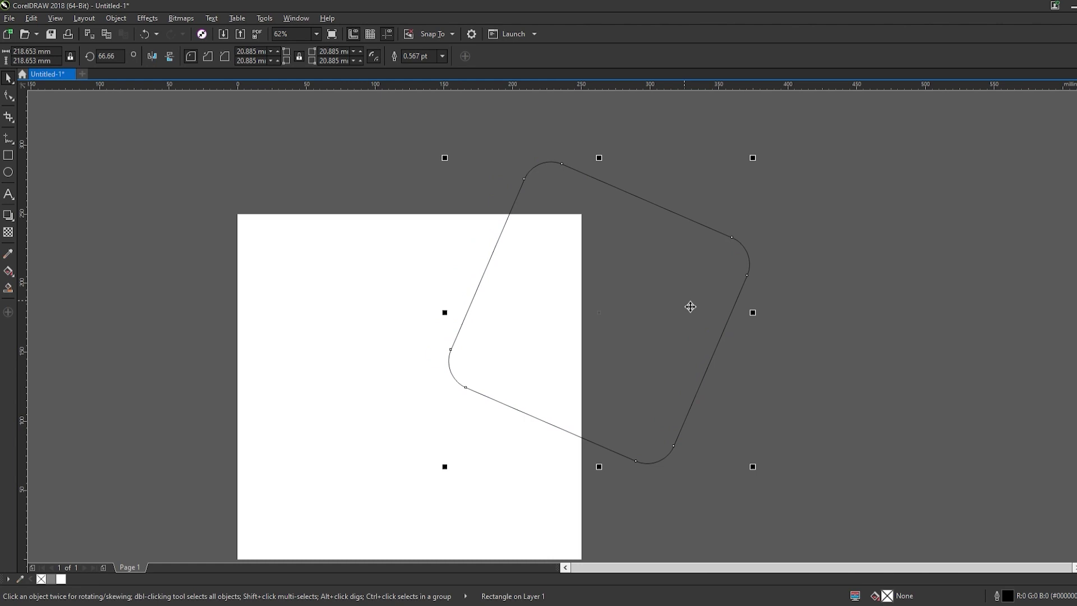
left_click(713, 287)
left_click_drag(753, 159, 741, 149)
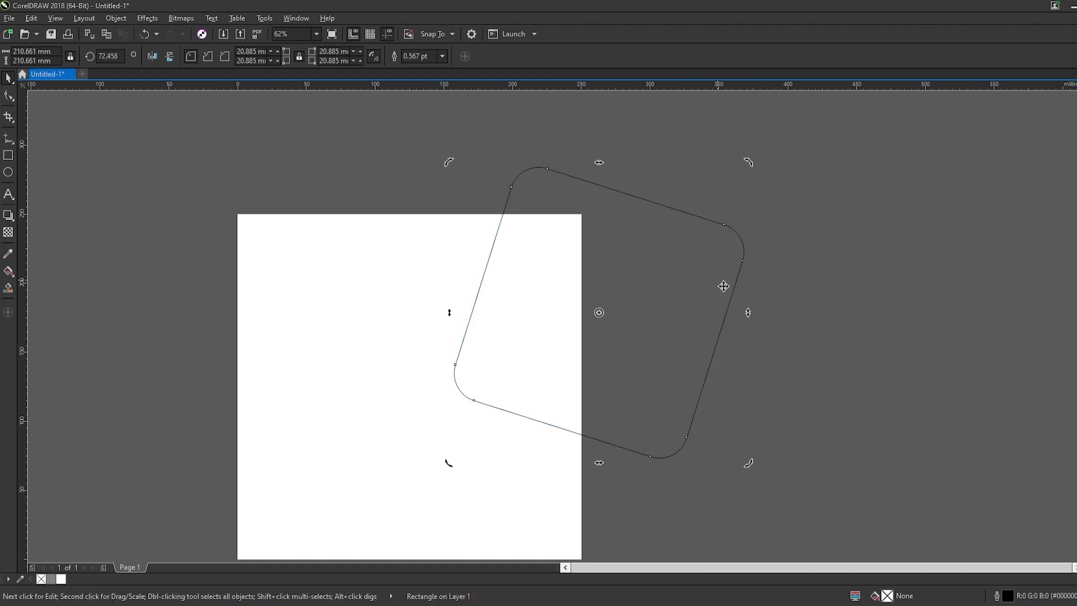
Step: Move the rotated square back left so one rounded corner lies near the page centre and it overlaps the page's upper-right area
left_click(697, 287)
left_click_drag(692, 288, 675, 289)
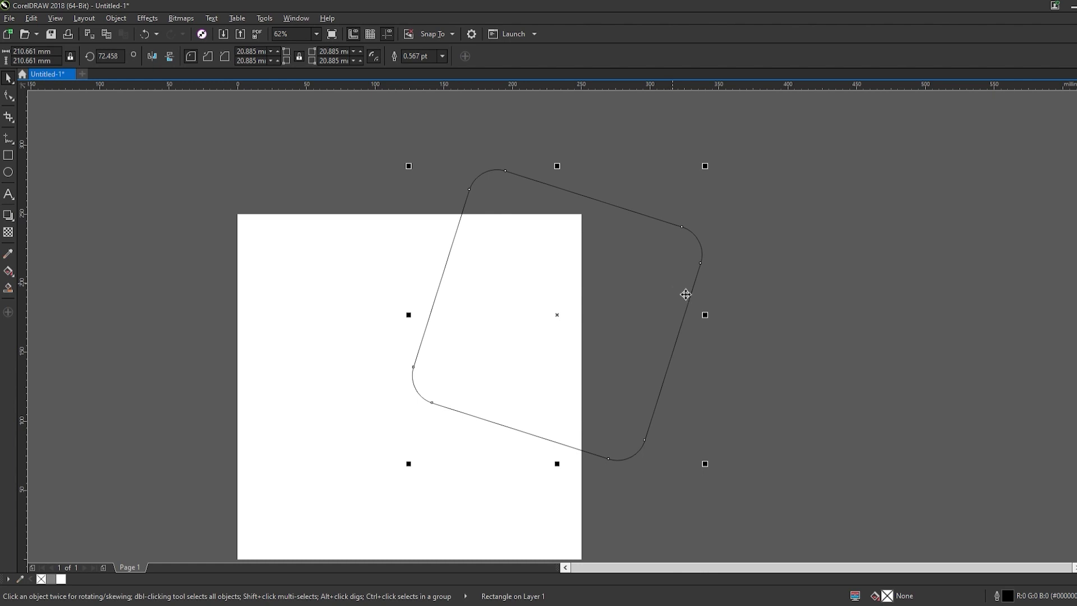
left_click(657, 310)
left_click_drag(658, 309, 651, 303)
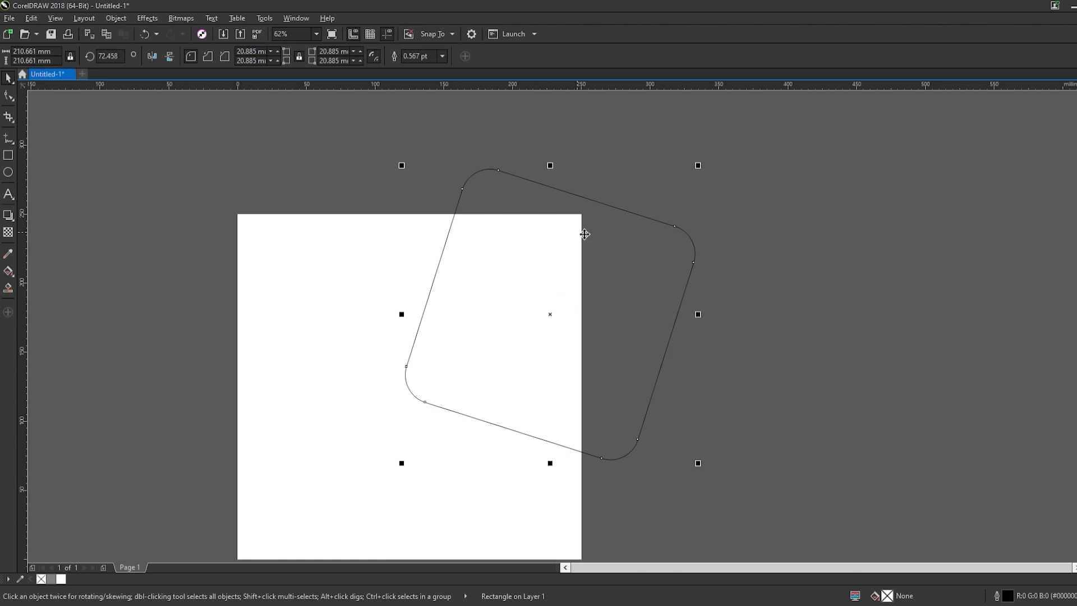
scroll(585, 219, "down", 1)
scroll(558, 267, "up", 1)
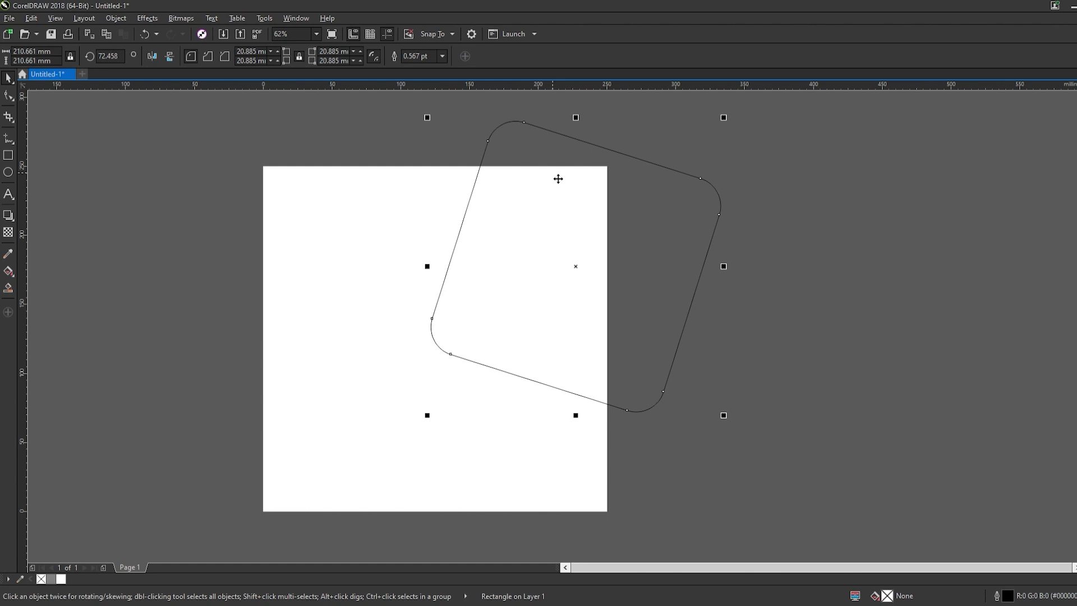
Step: Smart-fill the overlap of the rounded square and the page with blue-gray and delete the rounded square
left_click(9, 288)
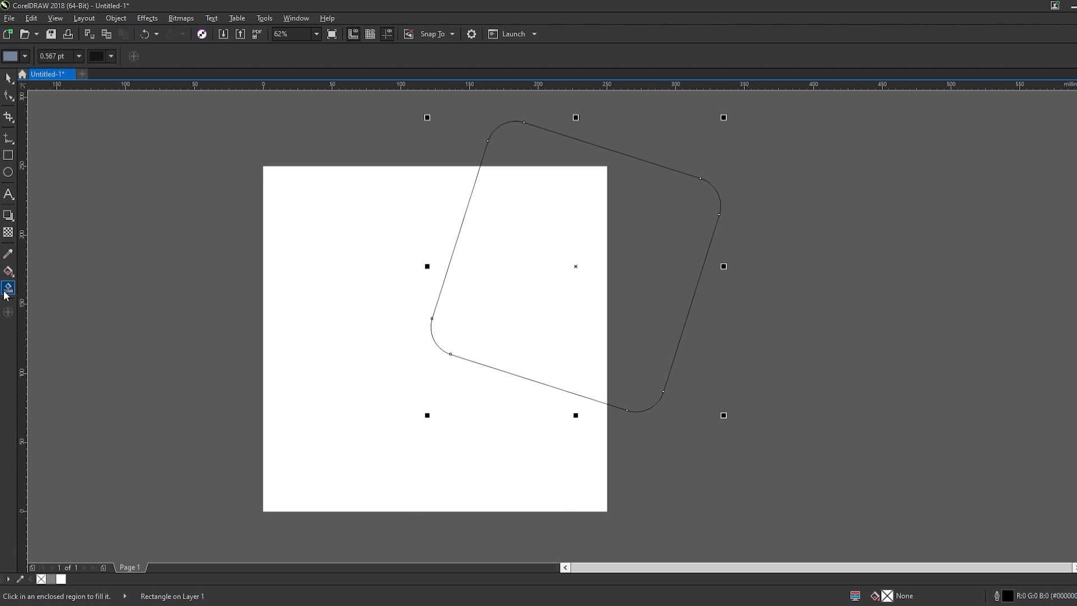
left_click(493, 274)
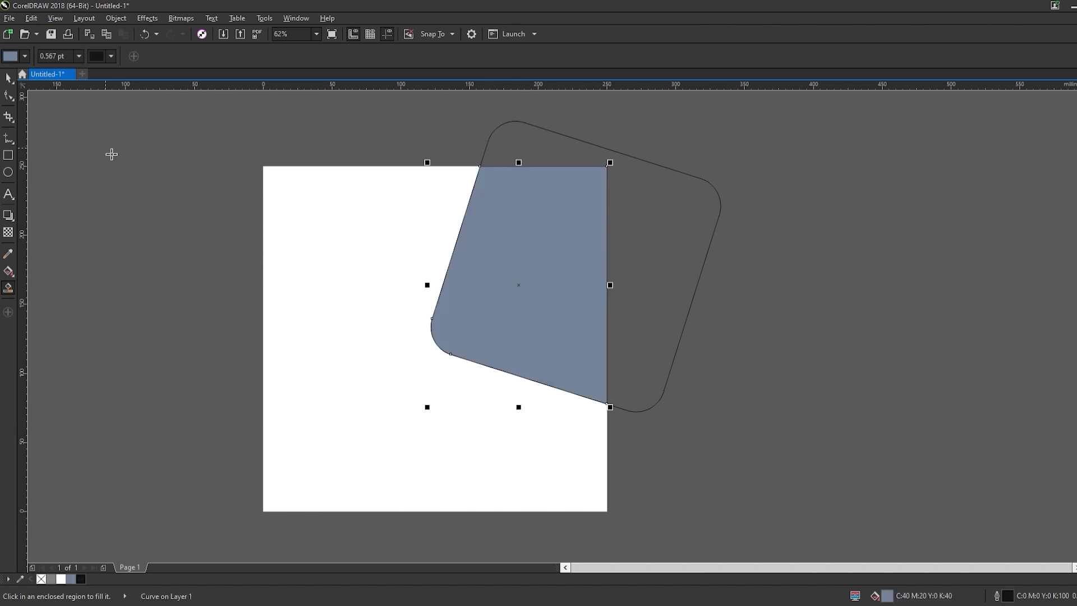
left_click(8, 78)
left_click(576, 154)
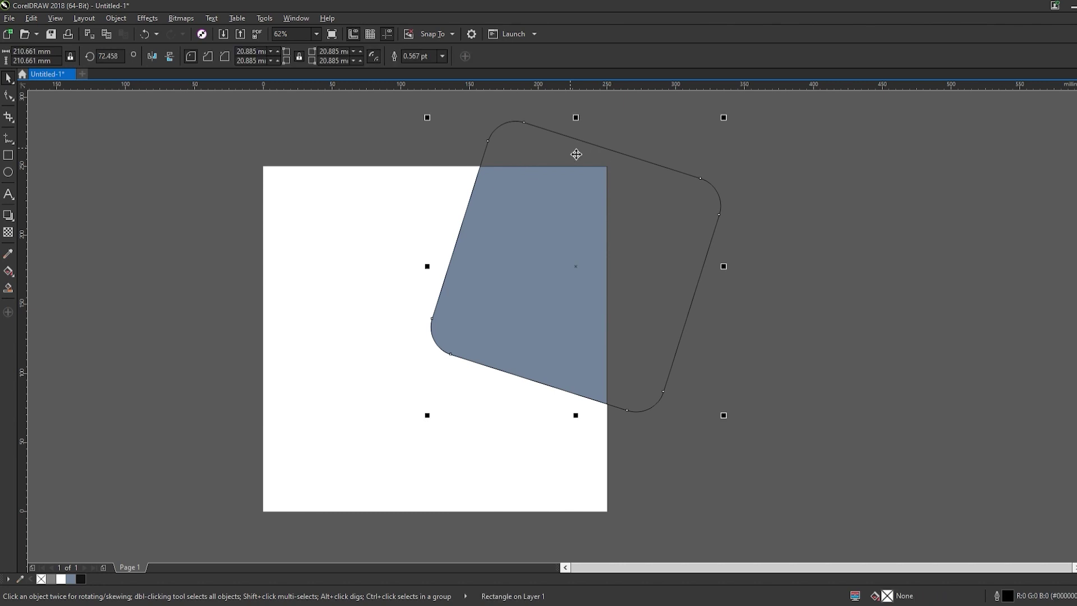
key("Delete")
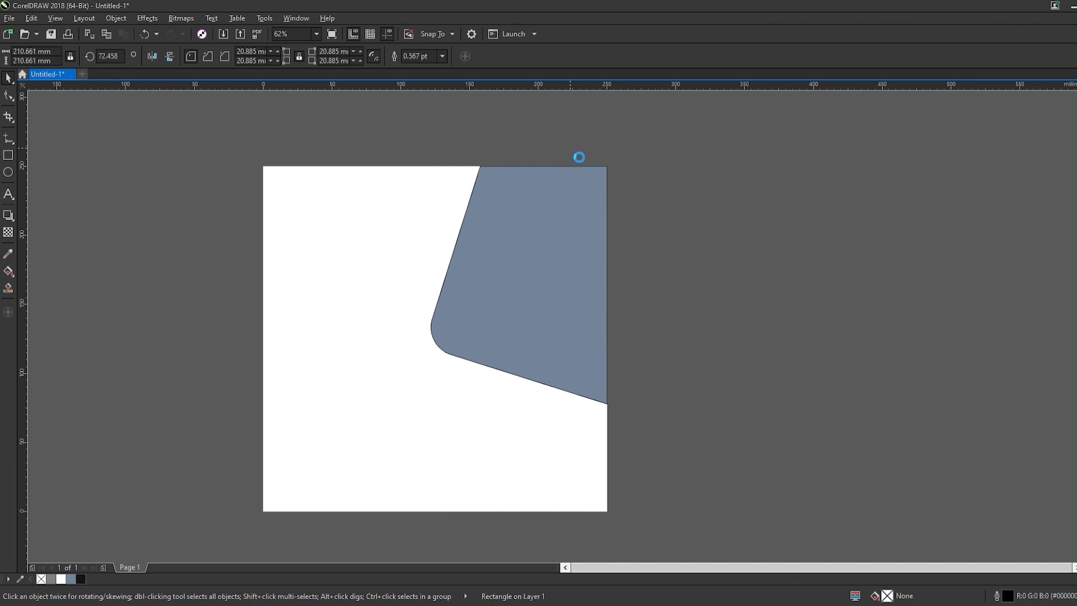
Step: Remove the outline from the blue-gray shape
left_click(562, 209)
scroll(487, 172, "up", 5)
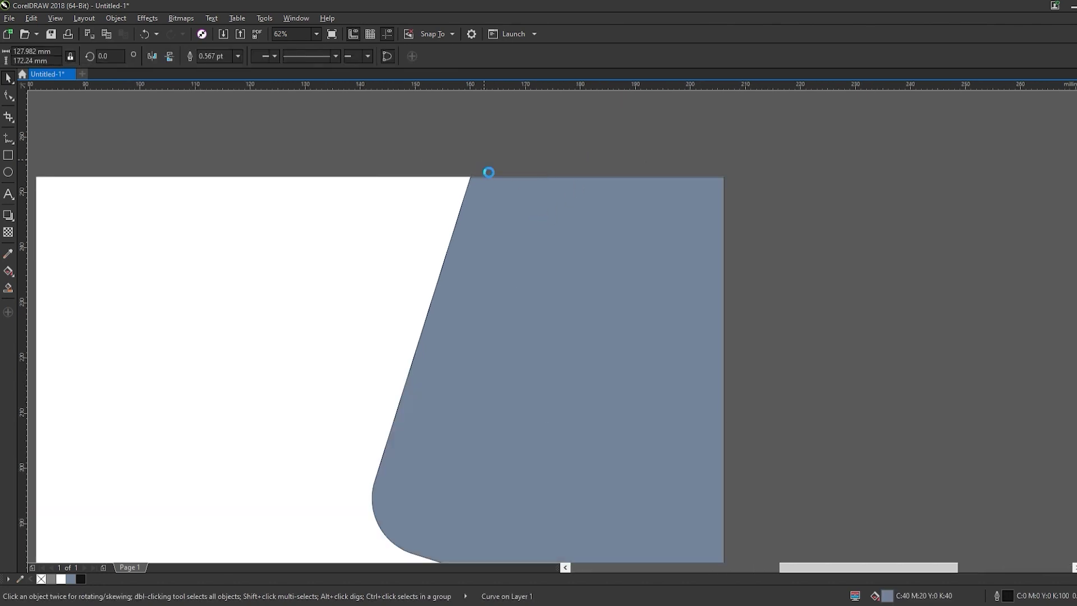
scroll(487, 221, "down", 2)
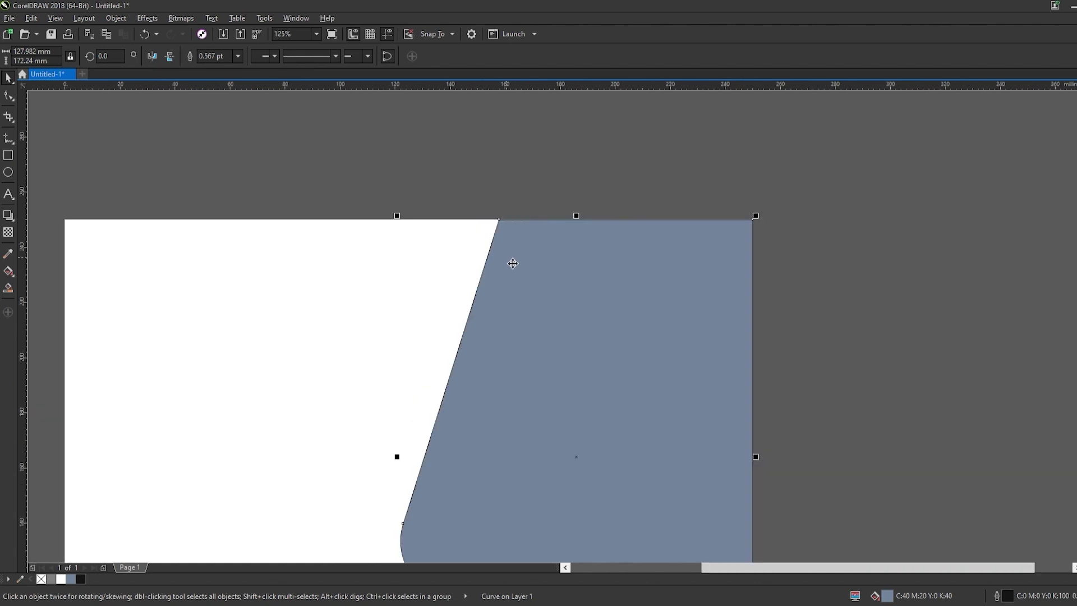
scroll(512, 262, "up", 3)
scroll(382, 240, "down", 4)
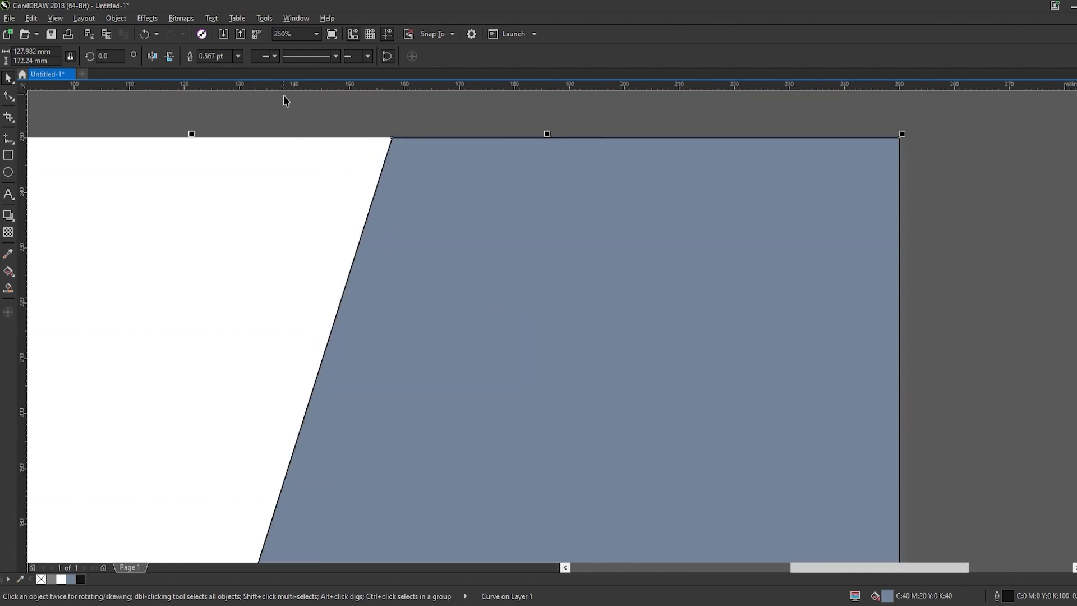
left_click(238, 56)
left_click(232, 72)
scroll(685, 172, "down", 2)
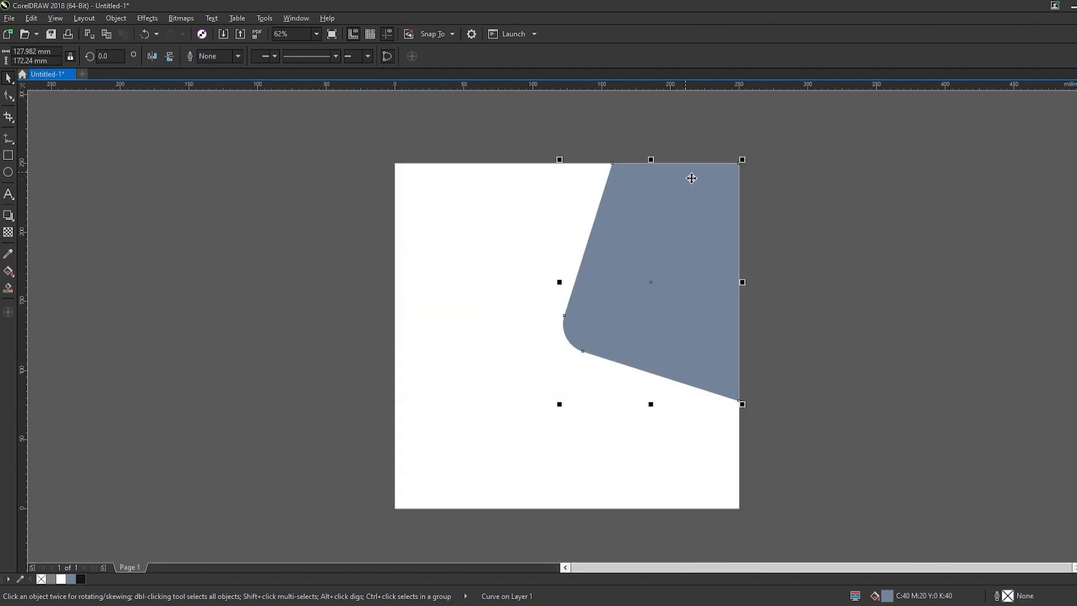
Step: Fill the background rectangle with light gray
left_click(862, 233)
left_click(716, 255)
scroll(611, 306, "up", 1)
scroll(529, 293, "down", 1)
left_click(425, 328)
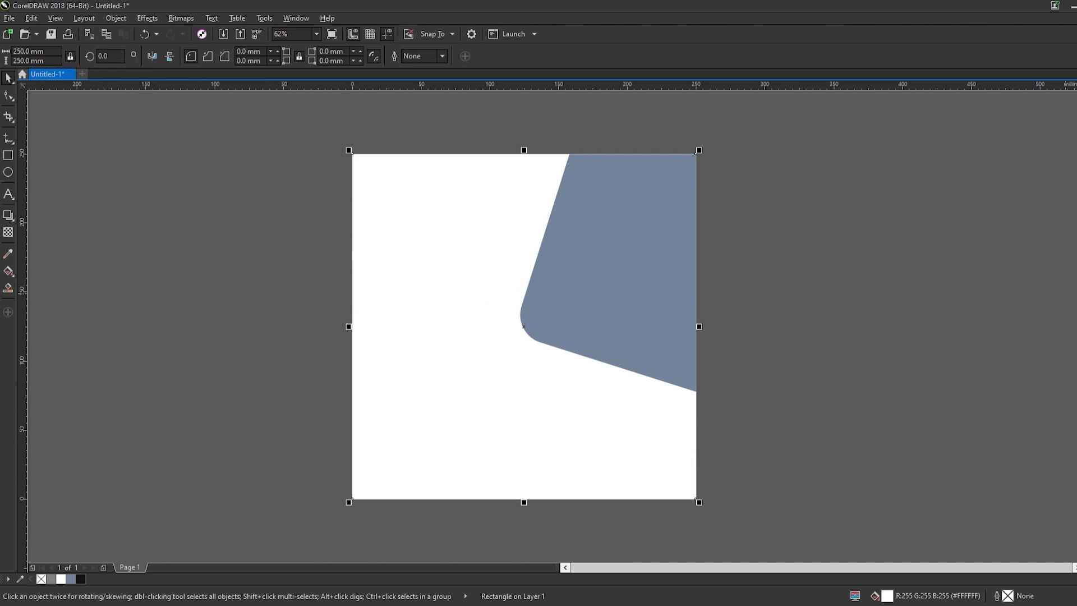
left_click(816, 308)
Step: Copy the blue-gray shape and enlarge the original from its upper-right corner to about 101.9 %
left_click(573, 329)
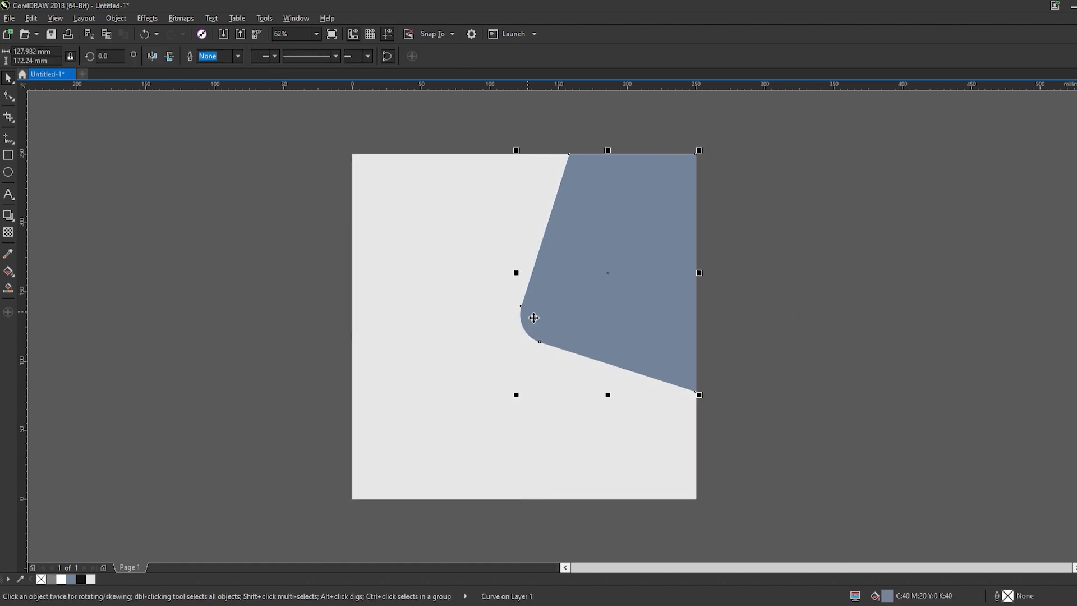
scroll(533, 318, "up", 2)
scroll(521, 320, "up", 3)
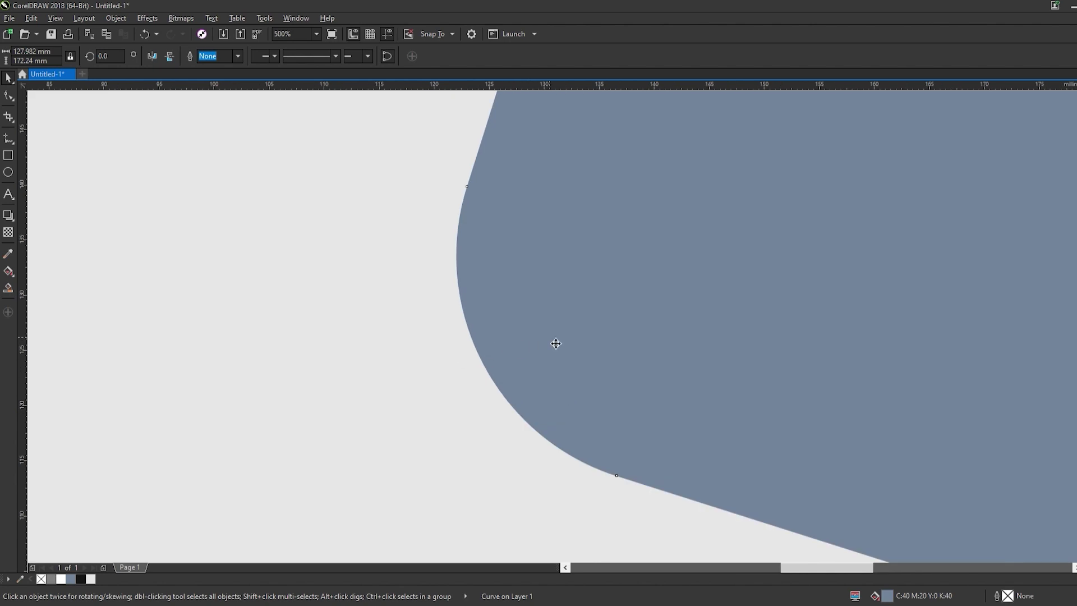
scroll(458, 324, "down", 3)
left_click(537, 318)
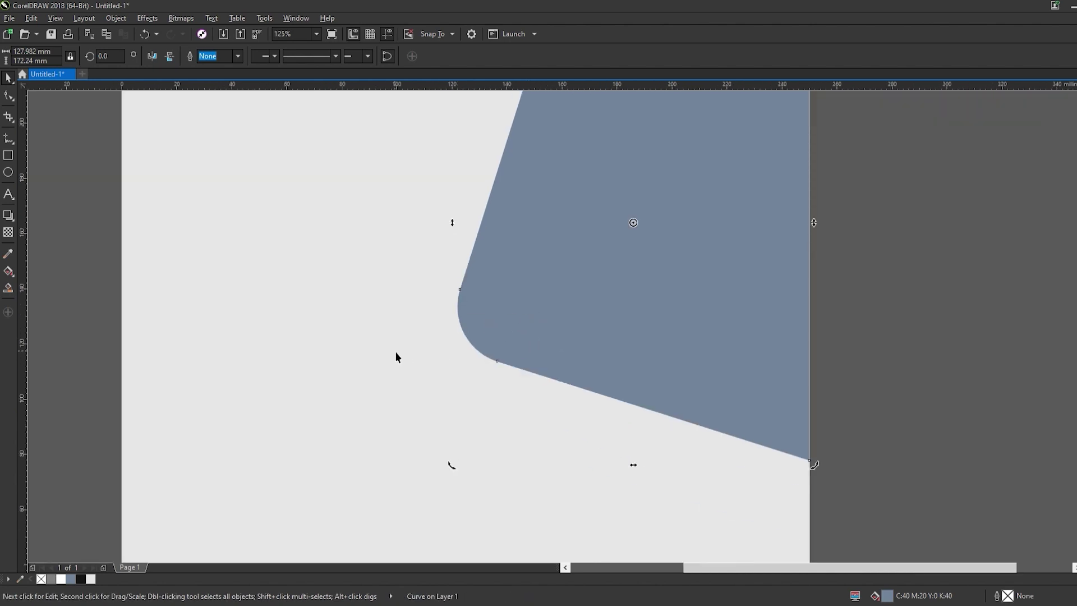
left_click(509, 344)
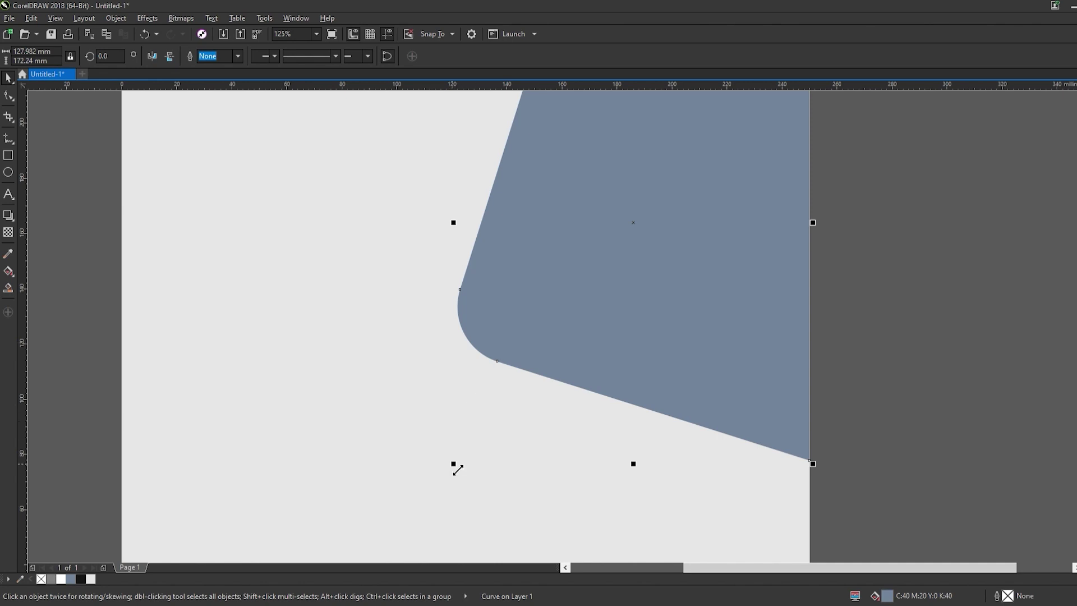
key("ctrl+c")
left_click_drag(455, 463, 444, 478)
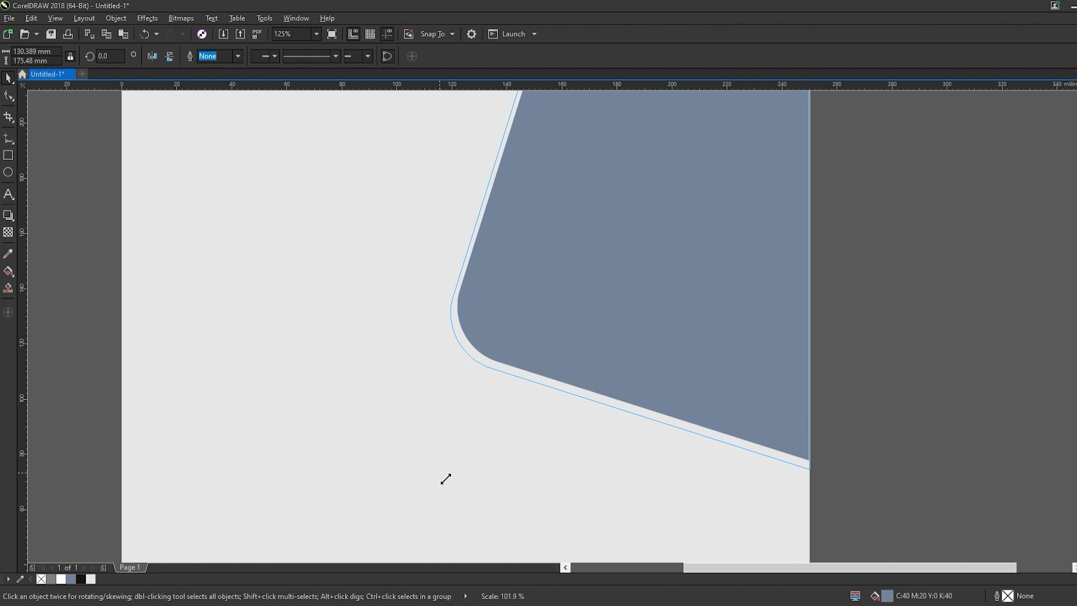
left_click_drag(445, 479, 446, 478)
Step: Fill the enlarged shape with white and paste the copied blue-gray shape on top of it
scroll(441, 461, "down", 1)
scroll(519, 376, "up", 1)
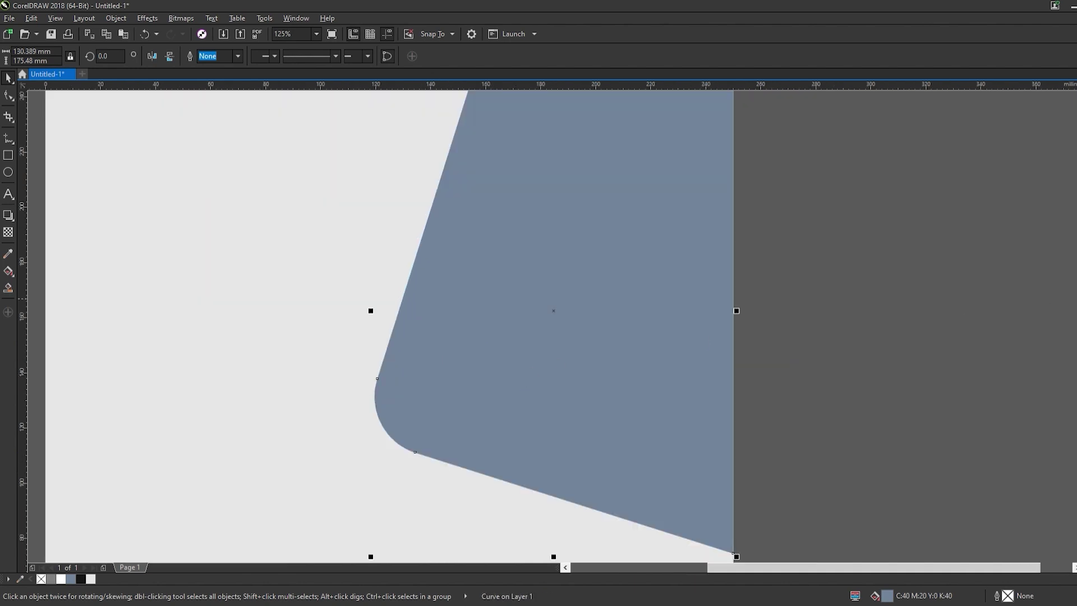
left_click(60, 579)
scroll(372, 303, "down", 2)
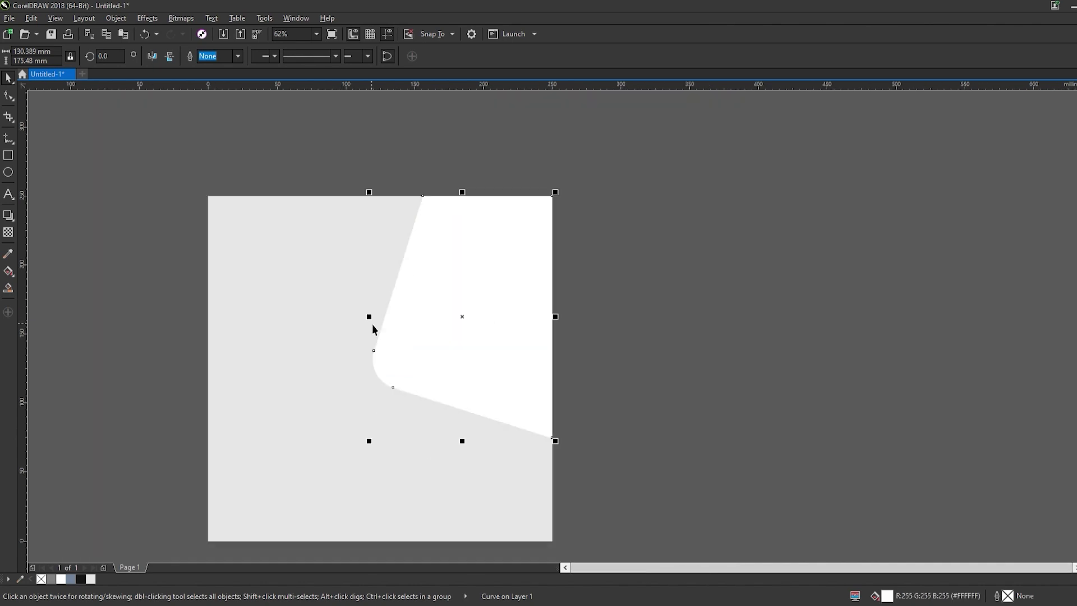
left_click(623, 190)
left_click_drag(630, 168, 376, 497)
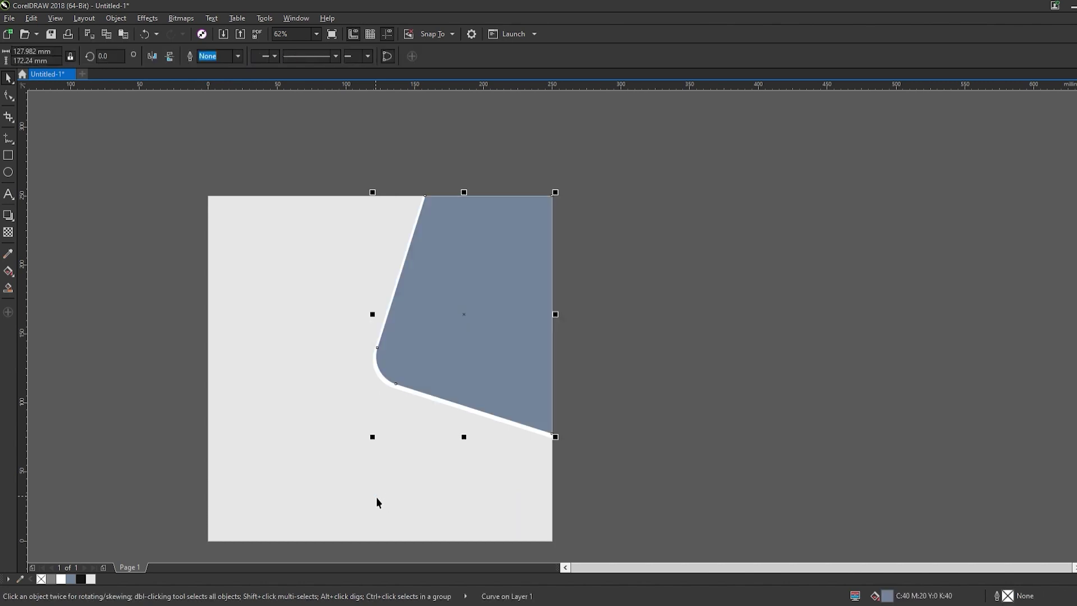
left_click(595, 446)
Step: Shift the two left-edge nodes of the white shape slightly outward to widen the white border beside the blue-gray panel
scroll(413, 216, "up", 2)
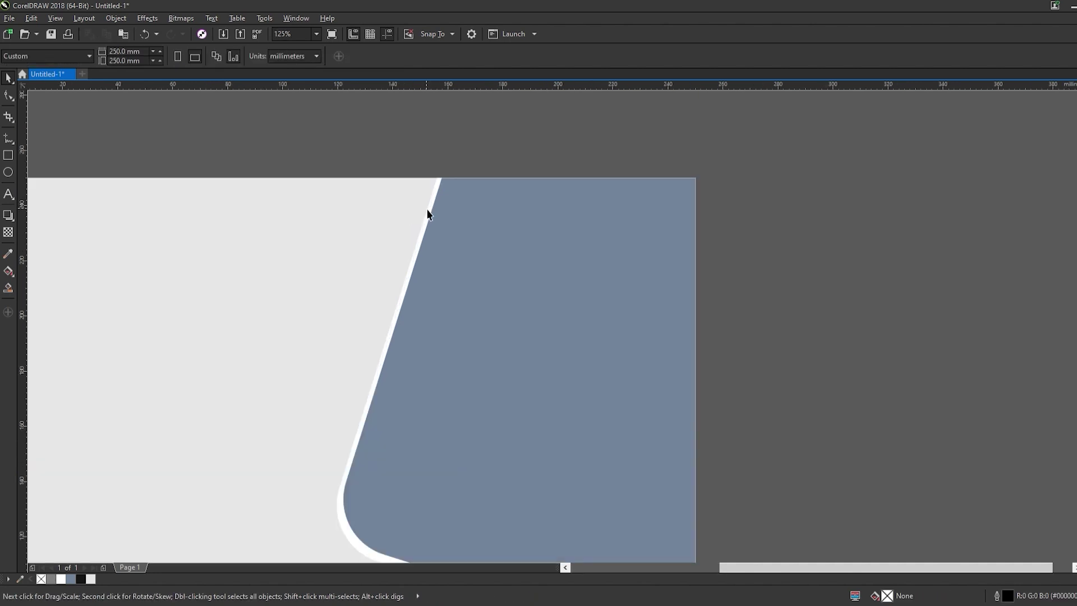
left_click(430, 211)
left_click(8, 95)
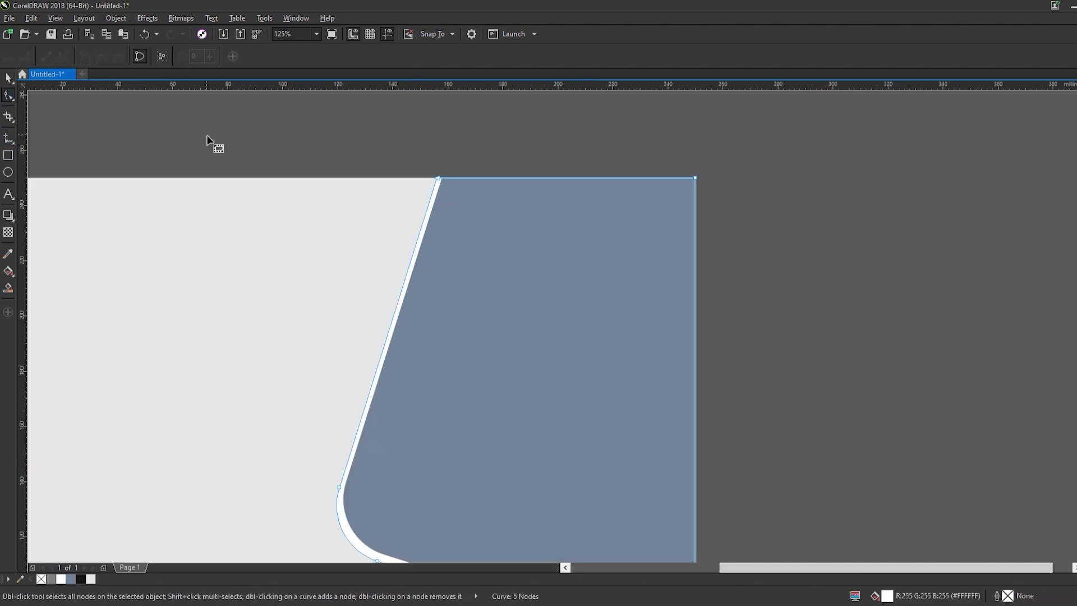
left_click_drag(474, 158, 394, 199)
scroll(454, 177, "up", 4)
scroll(507, 234, "down", 6)
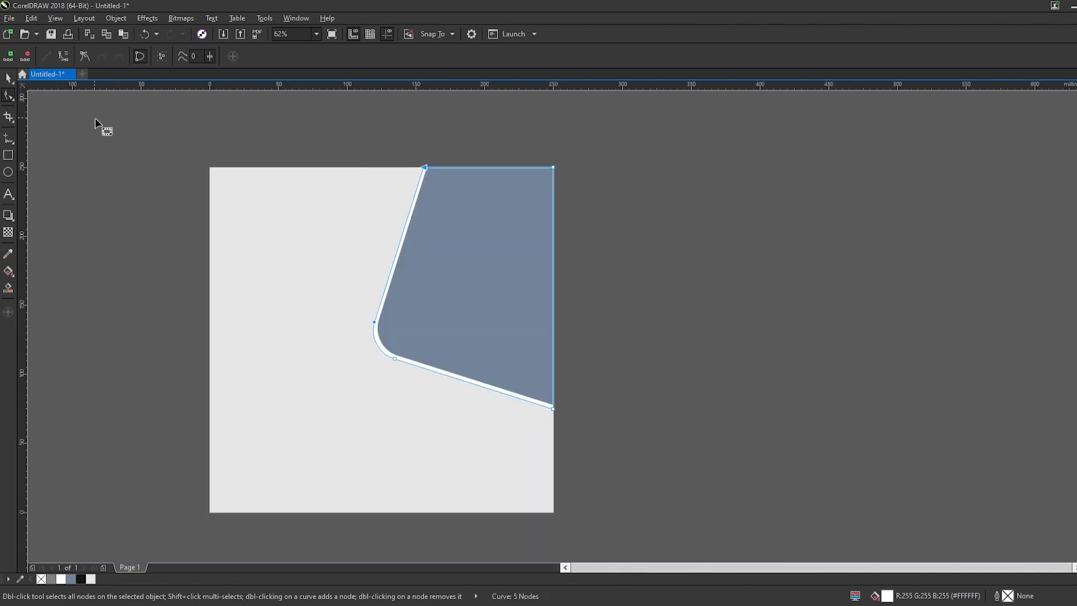
left_click(8, 77)
left_click(163, 178)
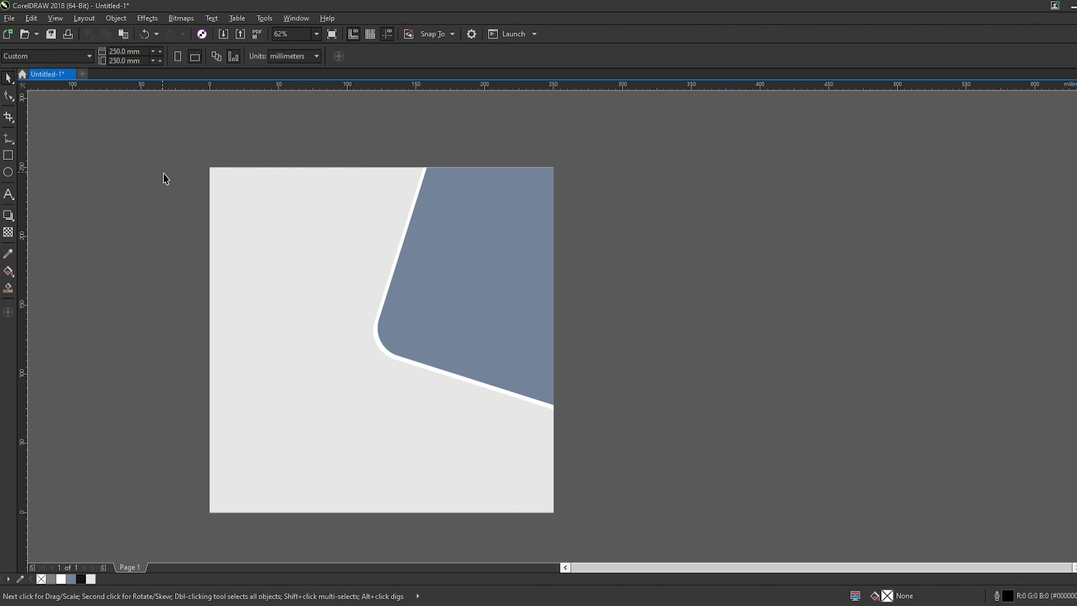
key("shift+F4")
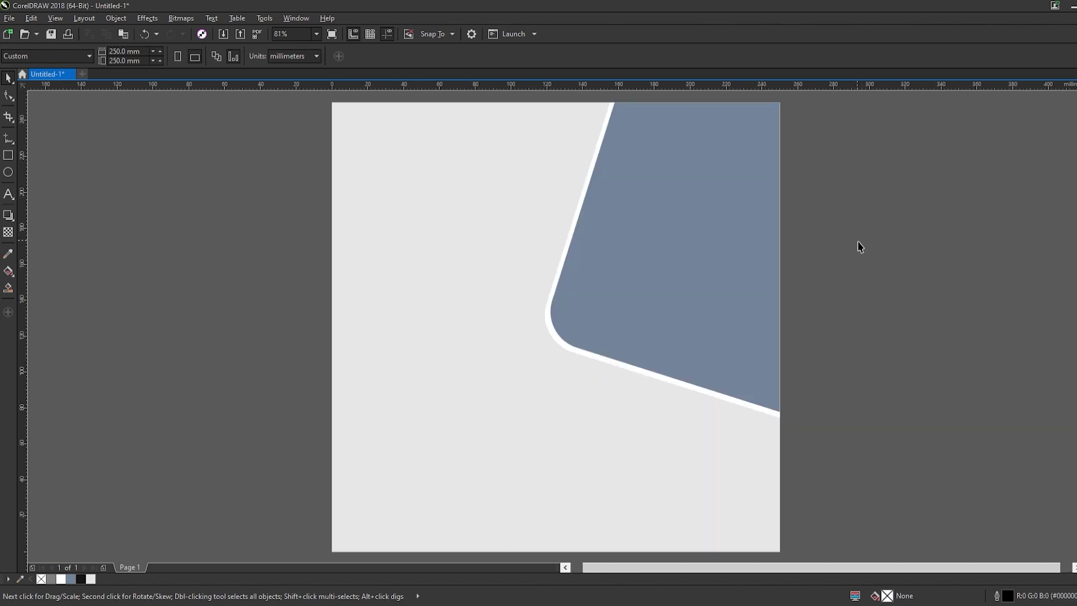
Step: Move the two lower-edge nodes of the white shape up about 0.8 mm to narrow the border below the blue-gray panel
left_click(613, 363)
scroll(786, 419, "up", 3)
scroll(94, 218, "up", 3)
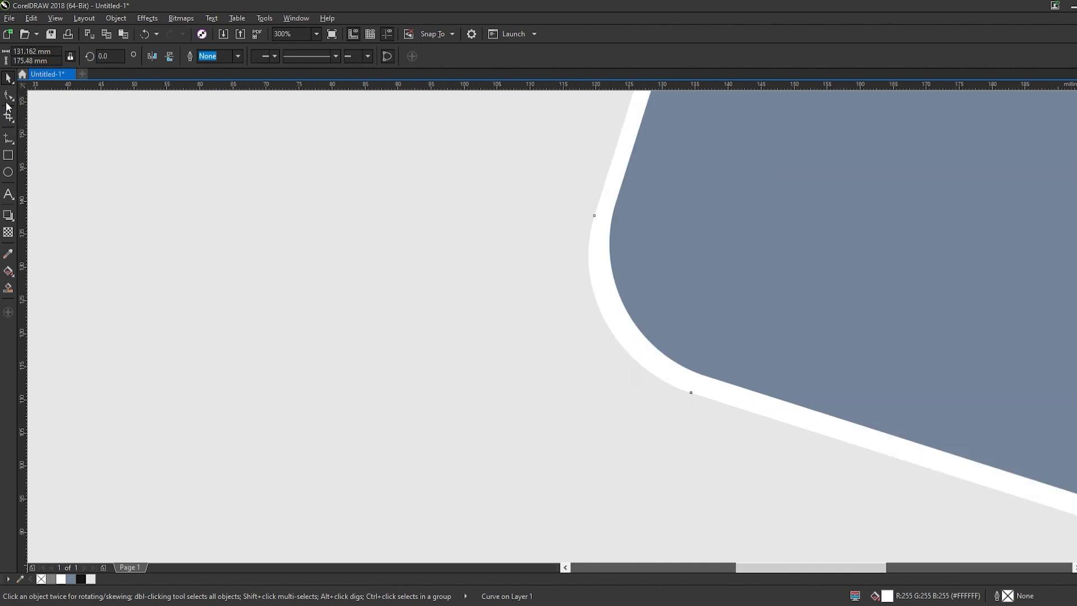
scroll(320, 259, "down", 4)
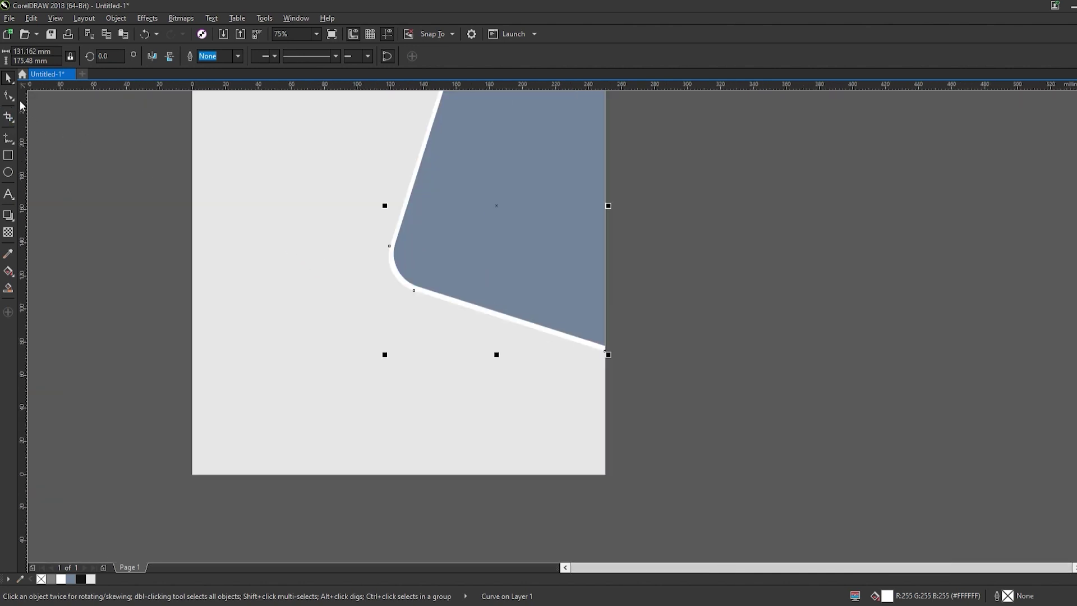
left_click(9, 96)
left_click_drag(670, 254, 437, 410)
scroll(605, 359, "up", 4)
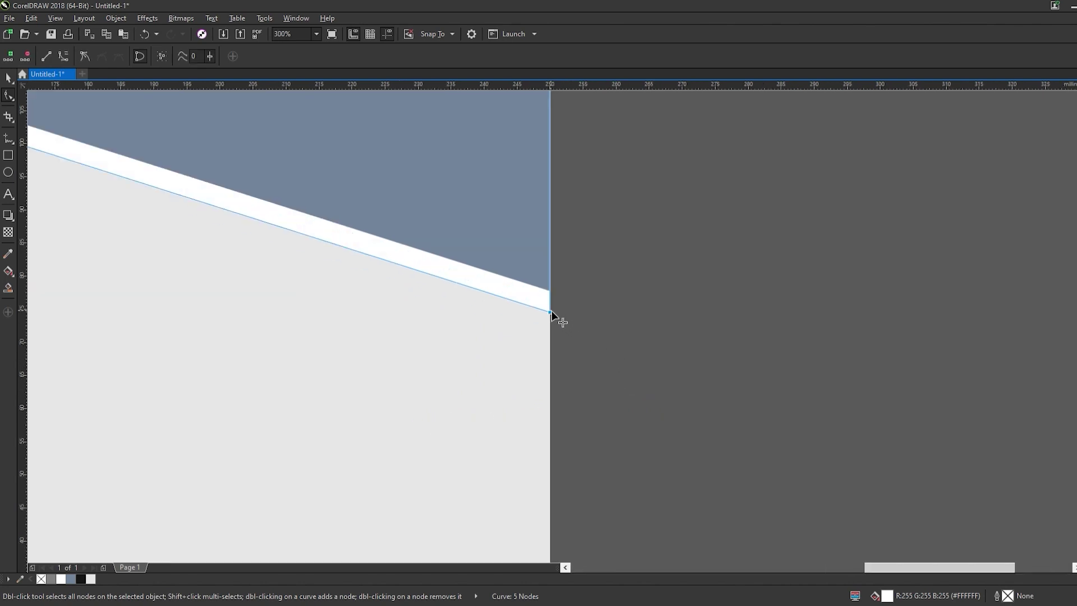
scroll(553, 316, "down", 2)
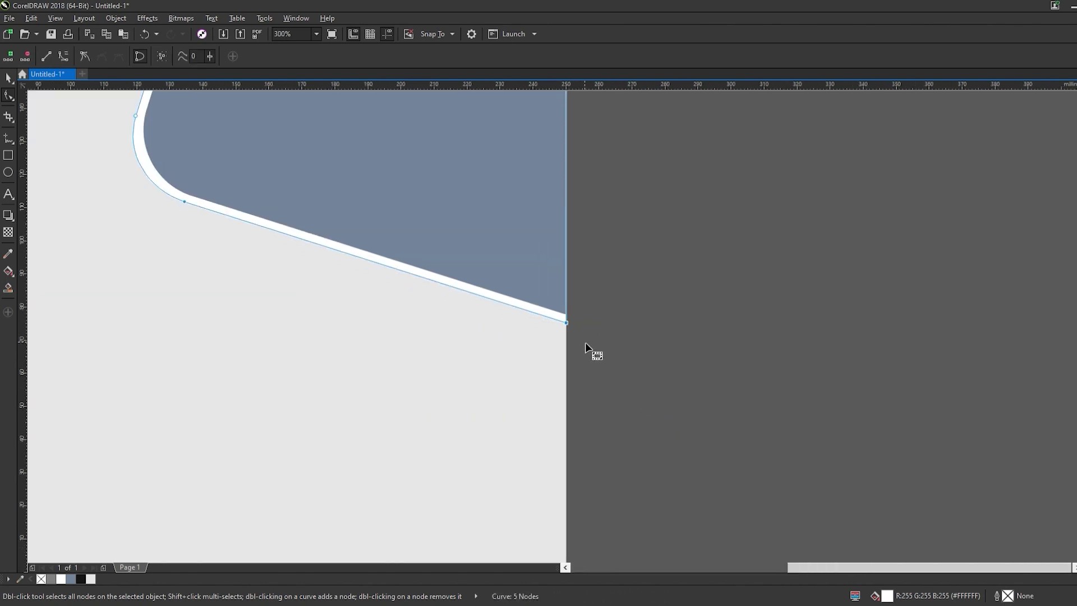
scroll(584, 342, "down", 2)
scroll(410, 304, "up", 4)
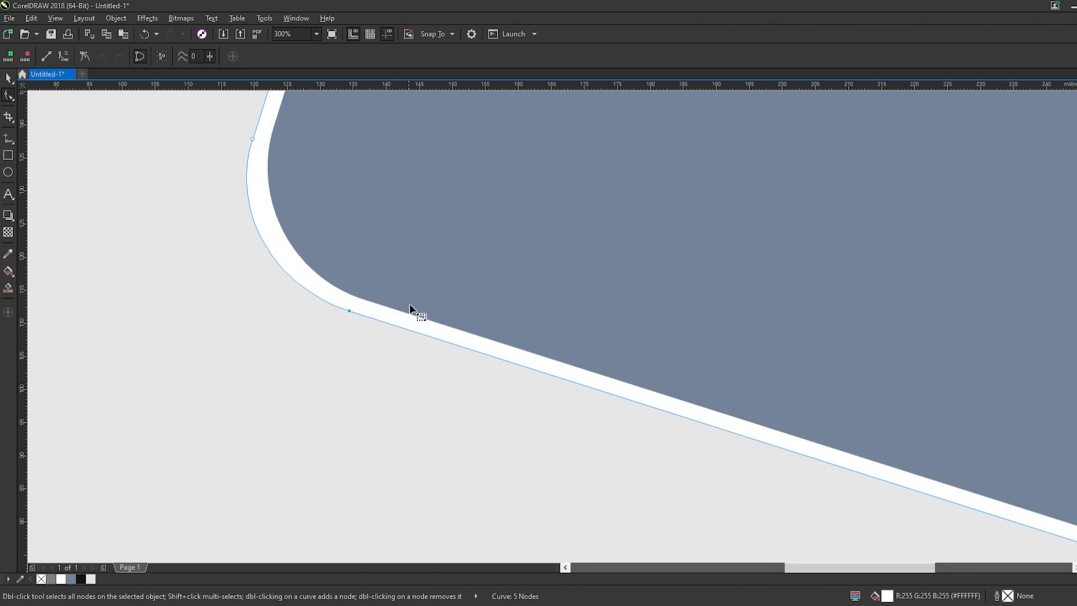
scroll(409, 304, "down", 2)
left_click(9, 77)
scroll(549, 296, "down", 2)
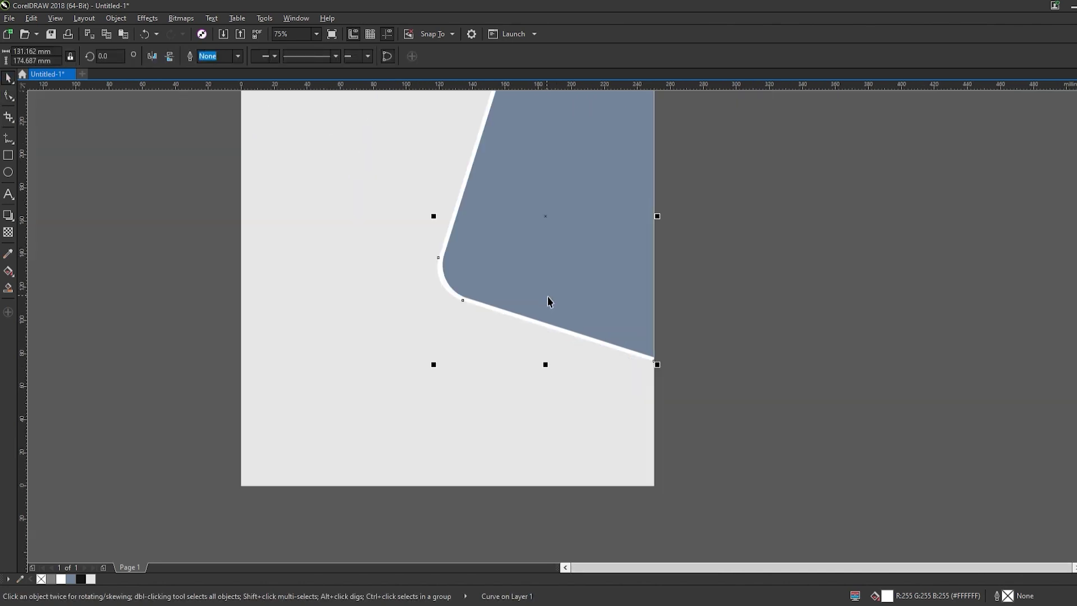
scroll(738, 318, "down", 2)
scroll(716, 267, "up", 2)
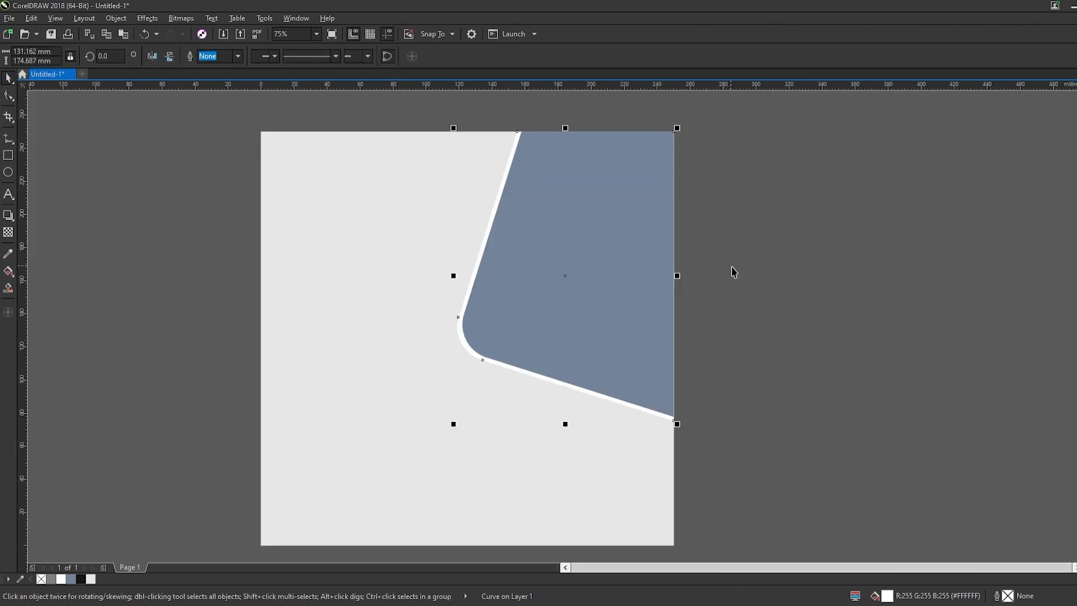
left_click(734, 272)
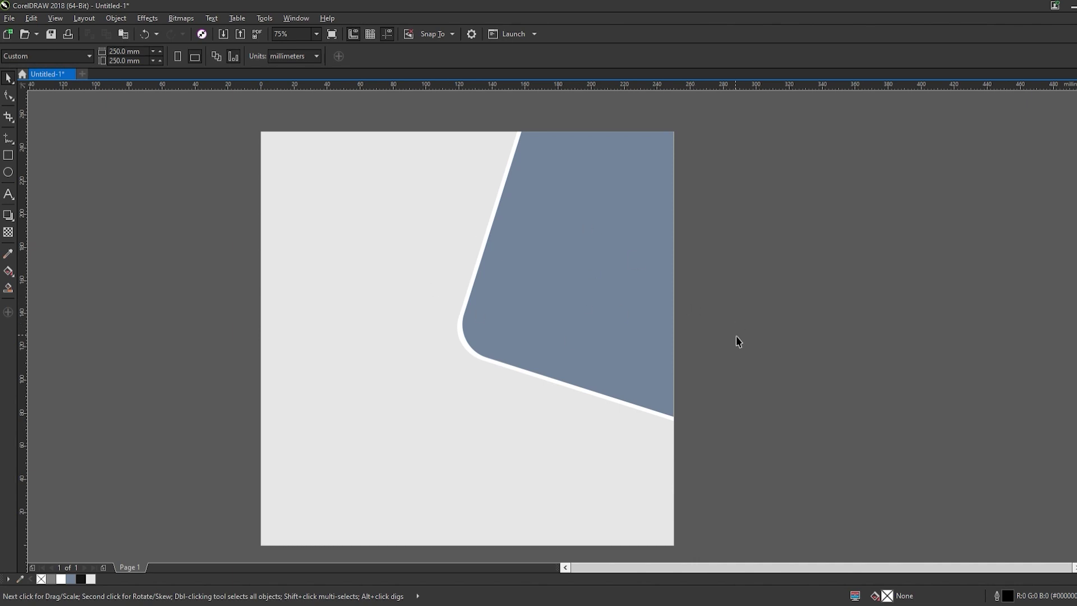
scroll(642, 317, "down", 2)
scroll(609, 382, "up", 2)
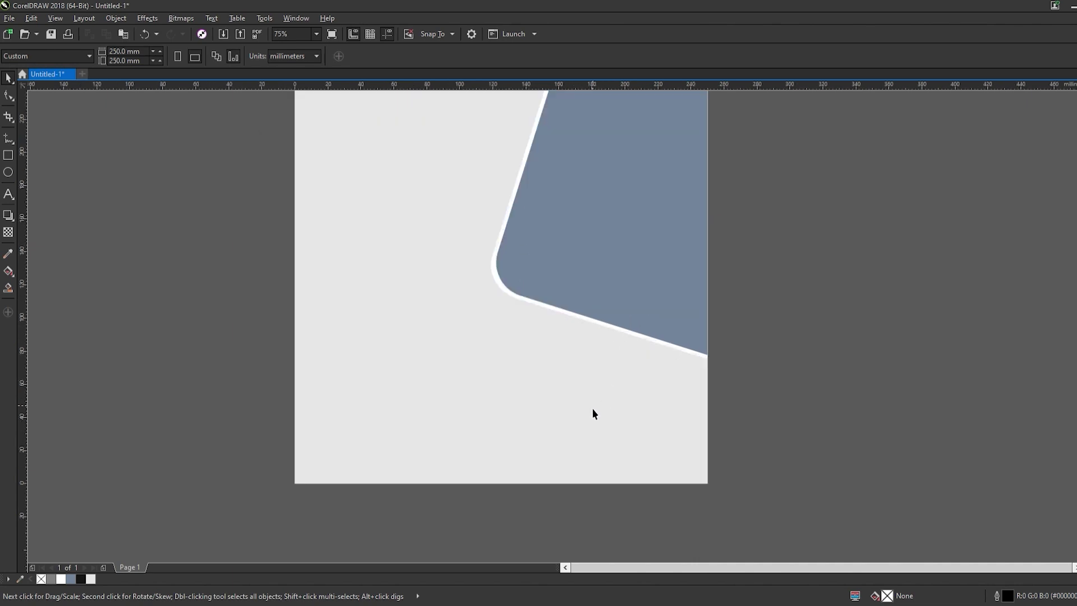
left_click(396, 480)
scroll(454, 462, "down", 2)
scroll(456, 463, "up", 2)
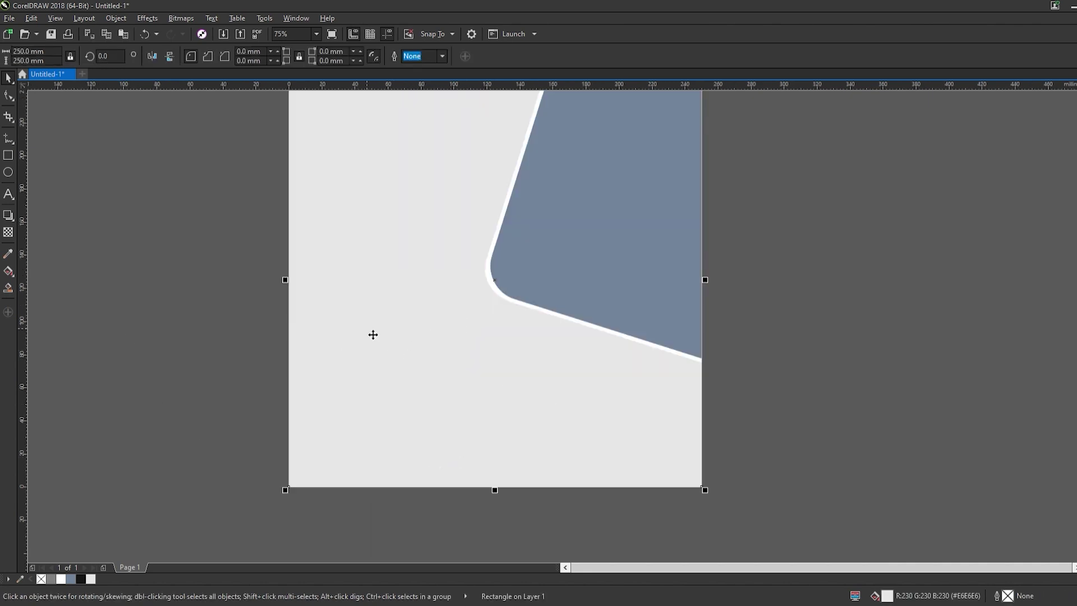
scroll(372, 335, "down", 2)
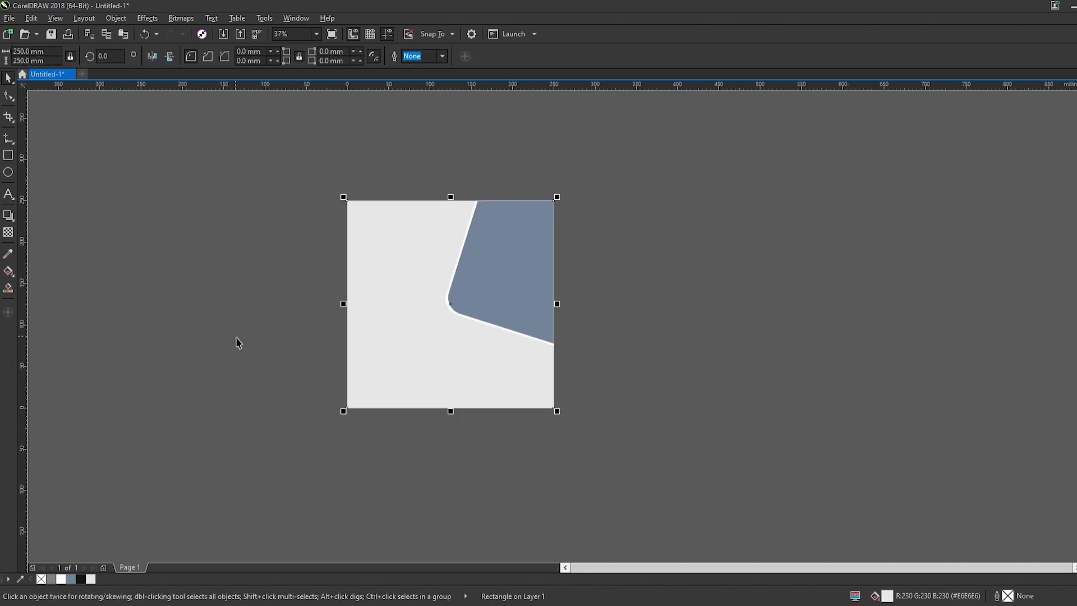
left_click(8, 155)
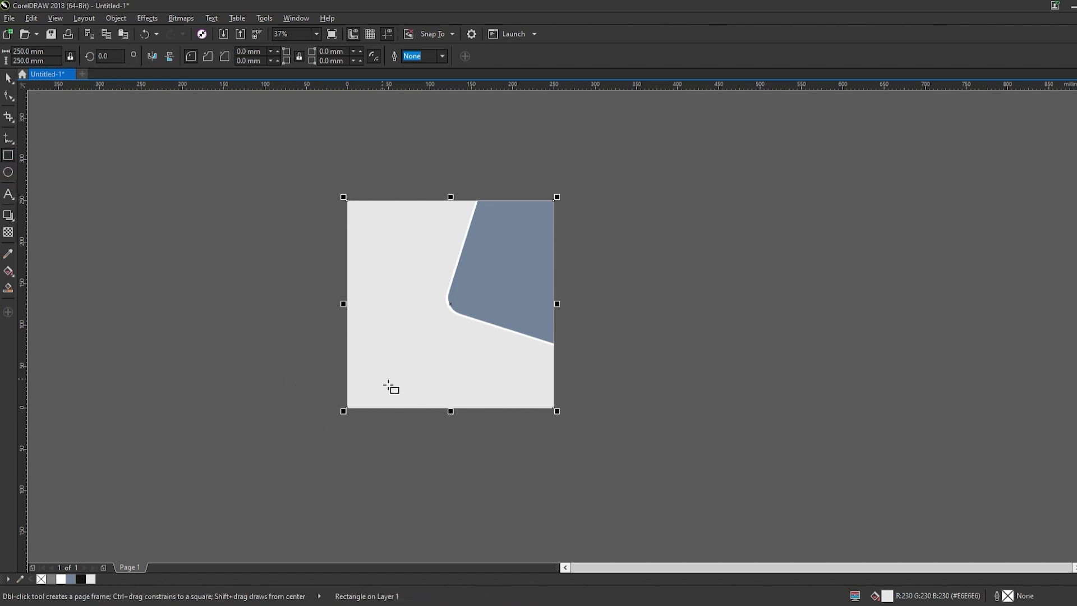
scroll(386, 387, "up", 2)
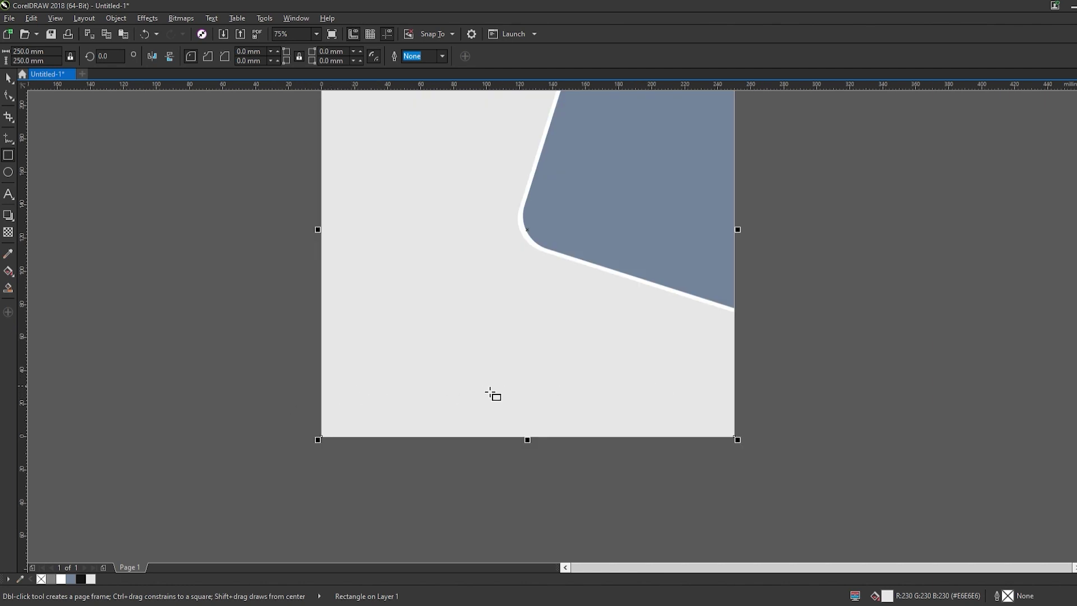
scroll(462, 387, "down", 2)
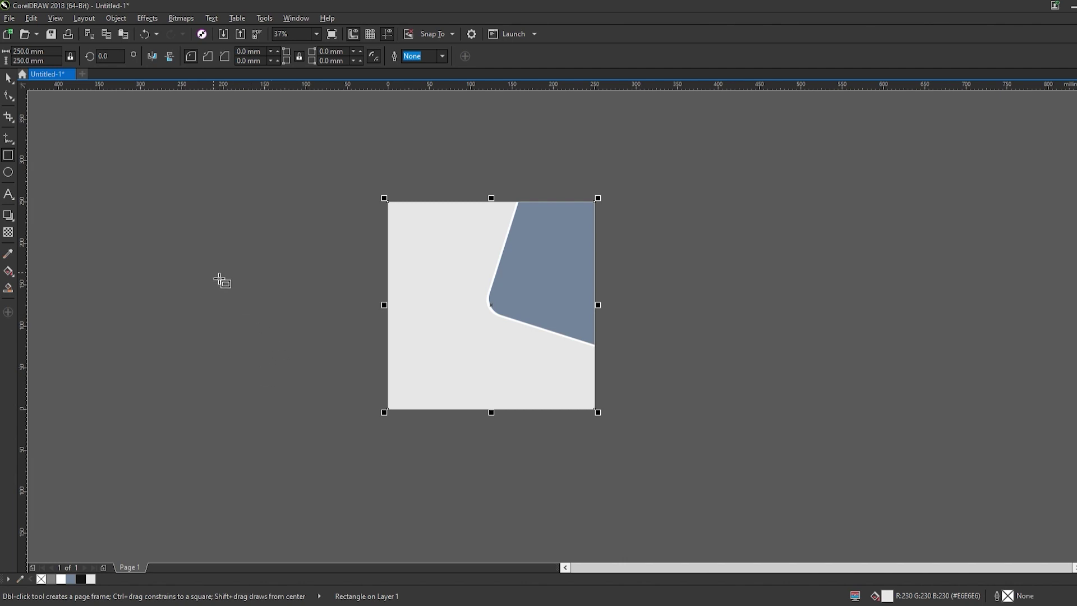
left_click_drag(207, 244, 494, 413)
left_click_drag(481, 468, 455, 501)
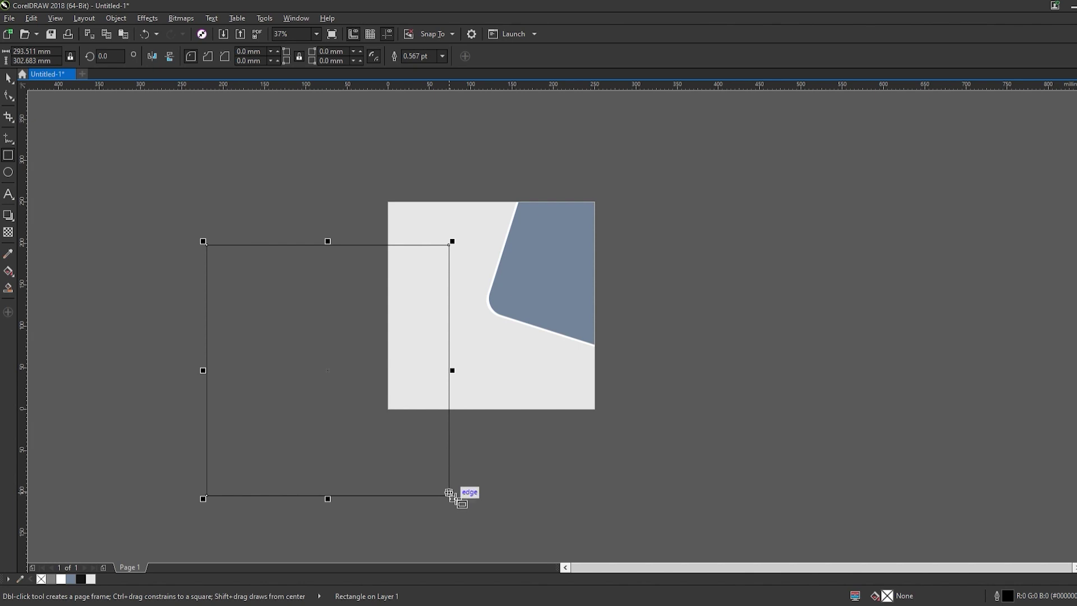
key("ctrl+z")
Step: Draw a square about 247 mm wide over the page's lower-left corner and round all its corners to about 48 mm
left_click_drag(258, 337, 468, 504)
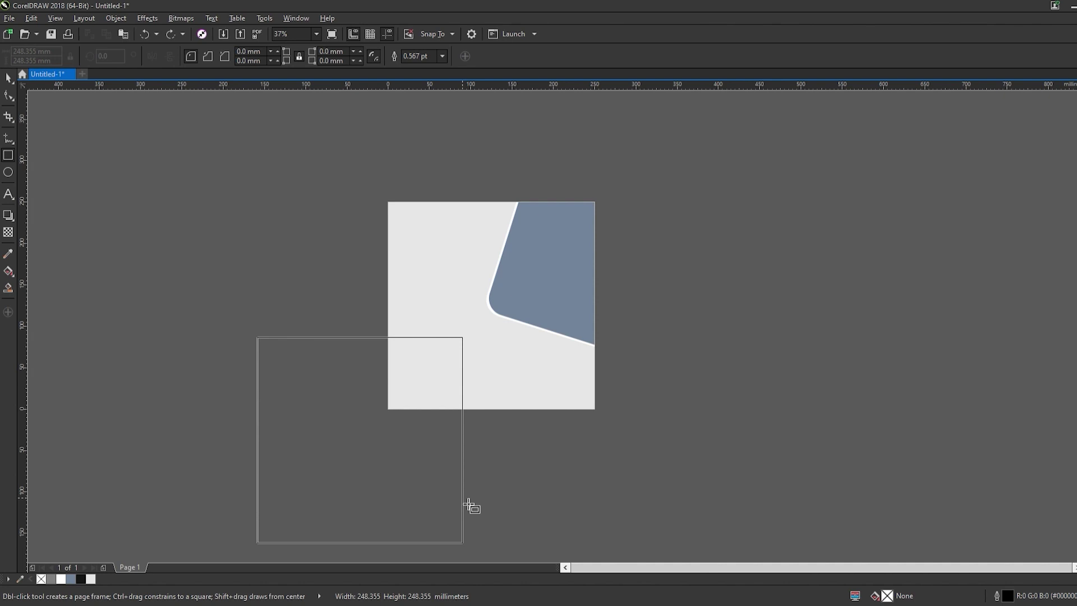
left_click_drag(468, 504, 466, 479)
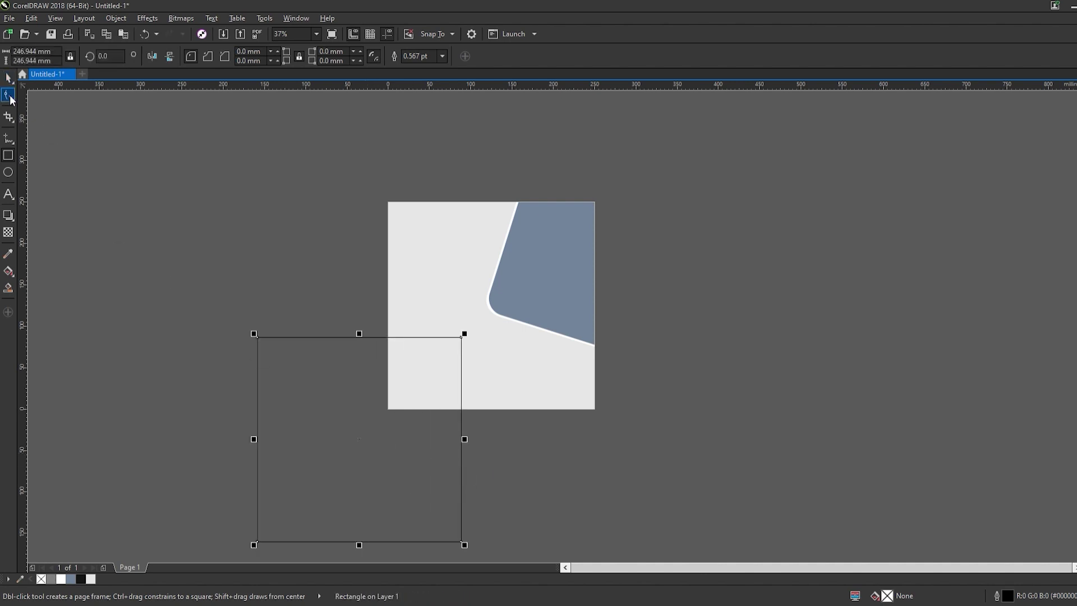
left_click(9, 97)
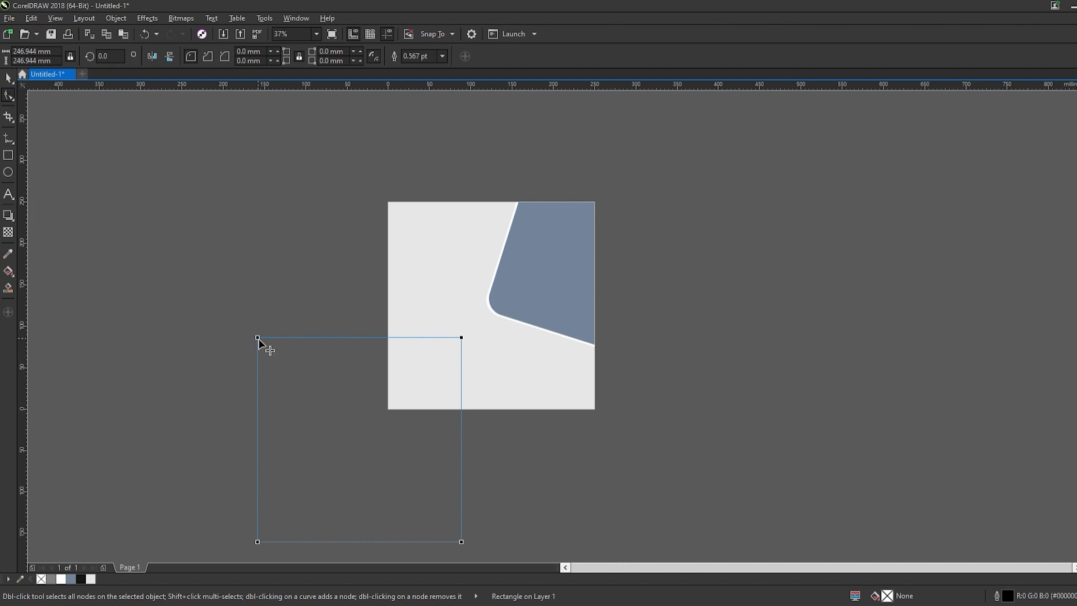
left_click_drag(258, 339, 300, 373)
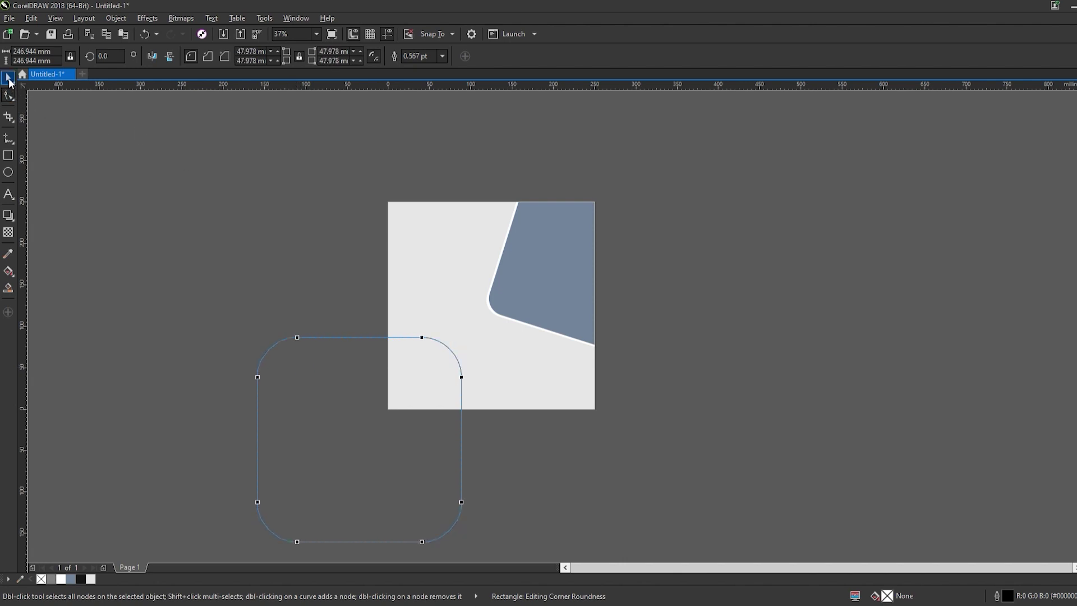
left_click(8, 78)
Step: Move the rounded square across the page's lower edge and rotate it clockwise to an angle of about 331.9°
left_click_drag(300, 393, 410, 386)
left_click(464, 394)
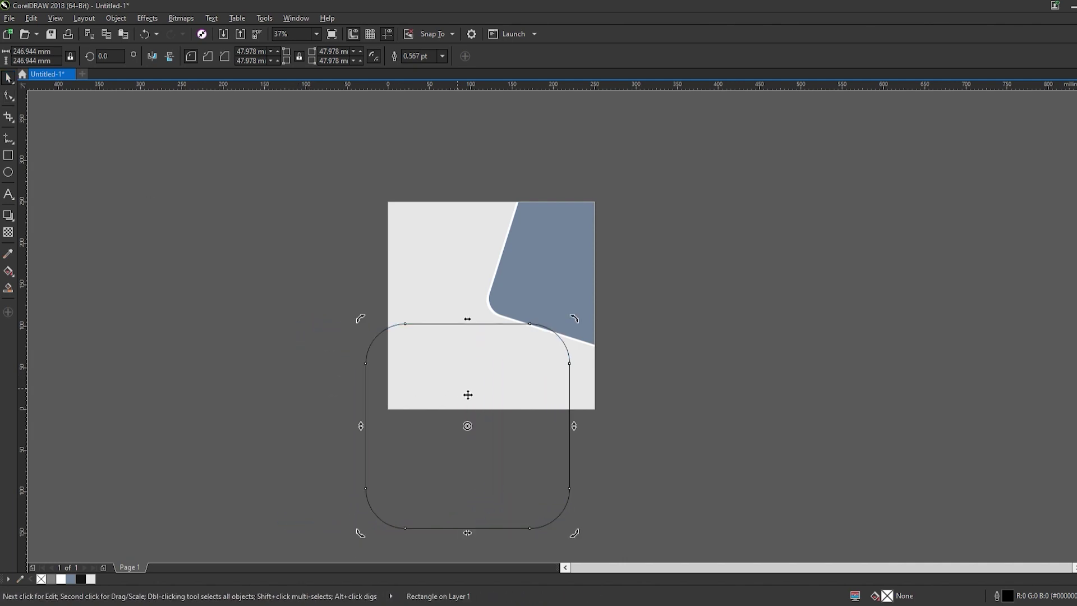
left_click_drag(580, 322, 629, 385)
left_click(542, 393)
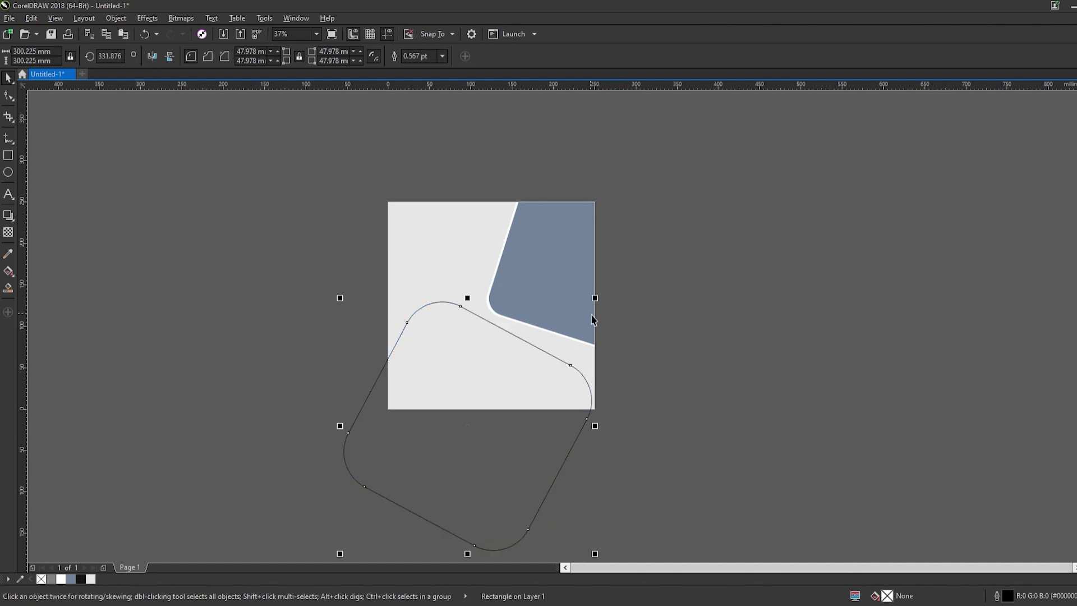
Step: Scale the rotated square down to about 253 mm overall and shift it slightly toward the page's left edge
left_click_drag(603, 302, 594, 318)
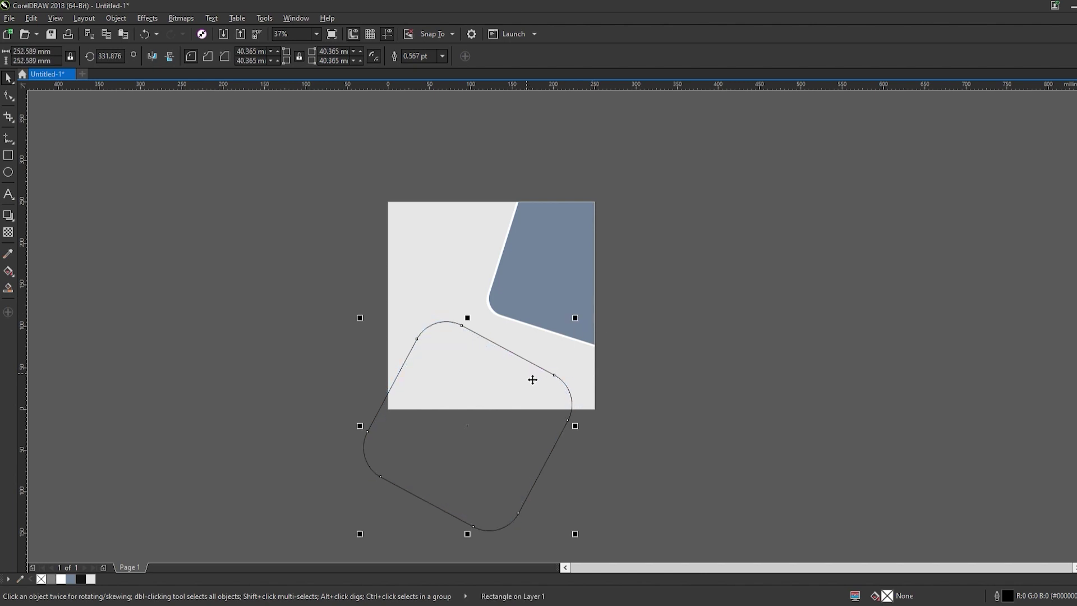
left_click_drag(534, 378, 500, 387)
left_click(504, 399)
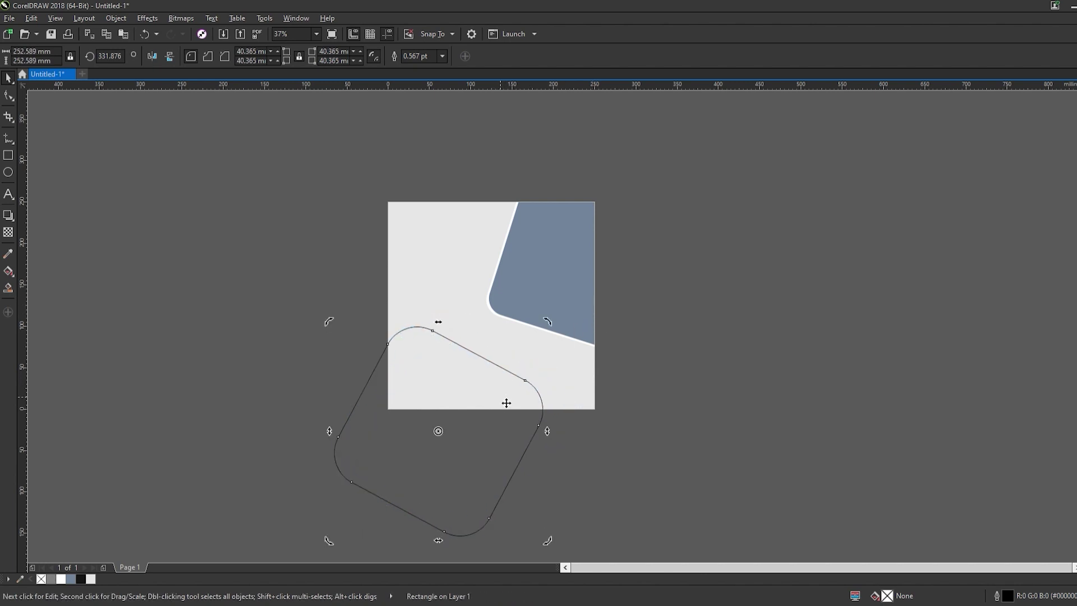
Step: Rotate the rounded square to an angle of about 343.4° and move it lower on the page's bottom edge
left_click_drag(547, 541, 547, 506)
left_click_drag(456, 382, 452, 402)
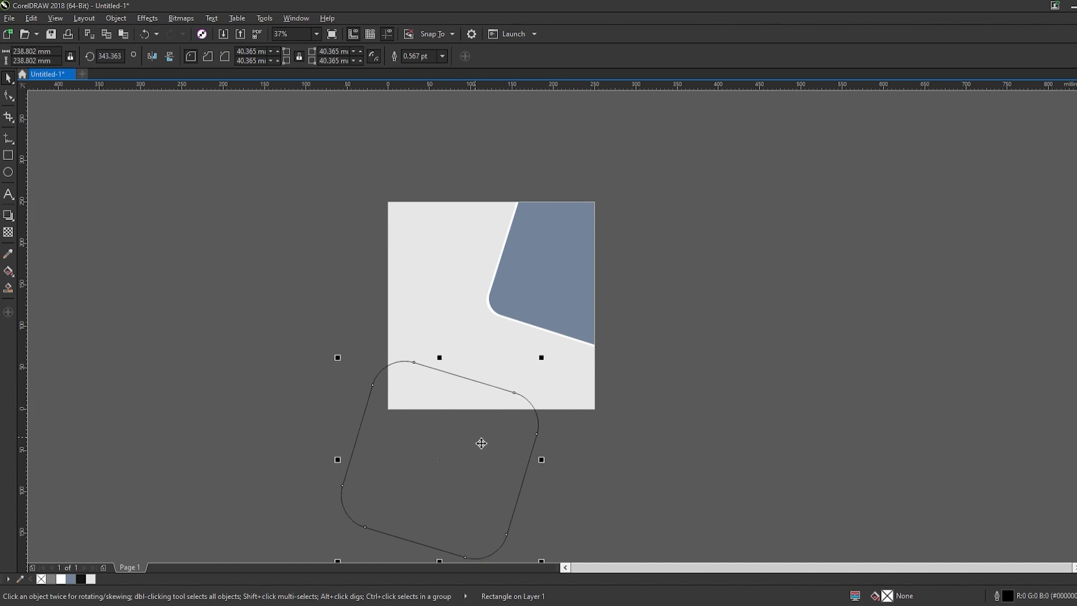
left_click(480, 442)
scroll(504, 392, "up", 2)
scroll(505, 346, "down", 2)
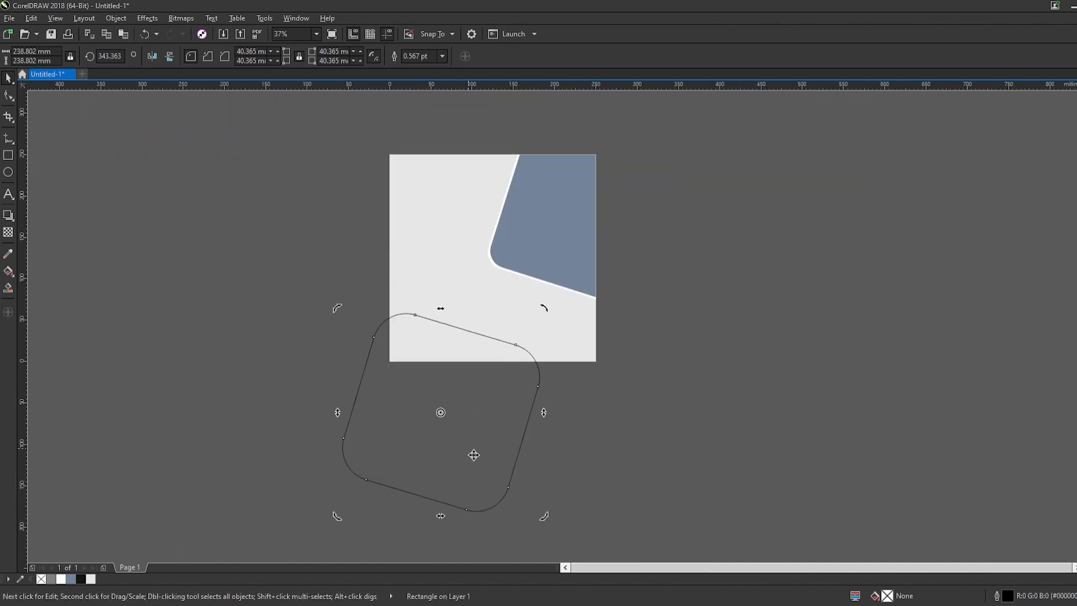
Step: Compress the rounded shape vertically to about 205 mm high and adjust its position over the page's lower-left corner
left_click(468, 456)
left_click_drag(440, 516, 454, 493)
scroll(460, 385, "up", 2)
left_click_drag(491, 391, 490, 384)
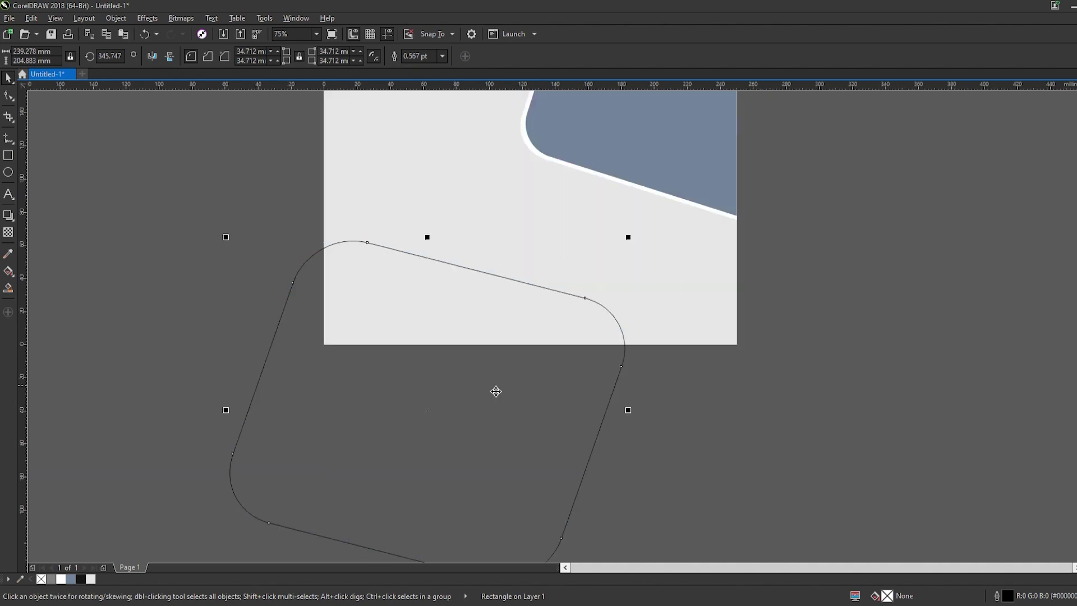
Step: Smart Fill the area where the rounded shape overlaps the page with blue-gray, and delete the rounded outline shape
left_click(8, 290)
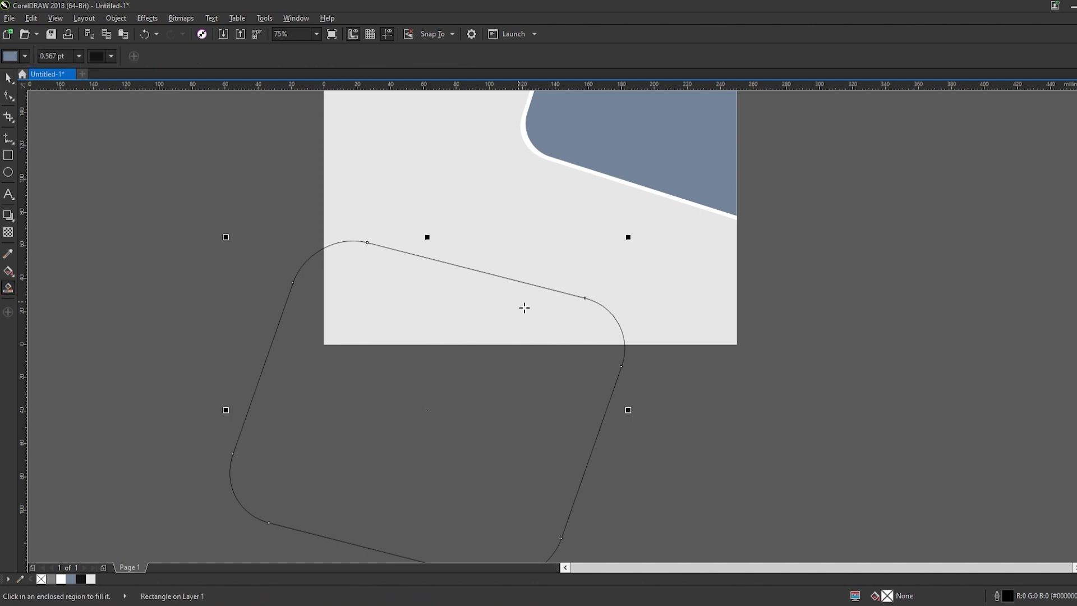
left_click(453, 315)
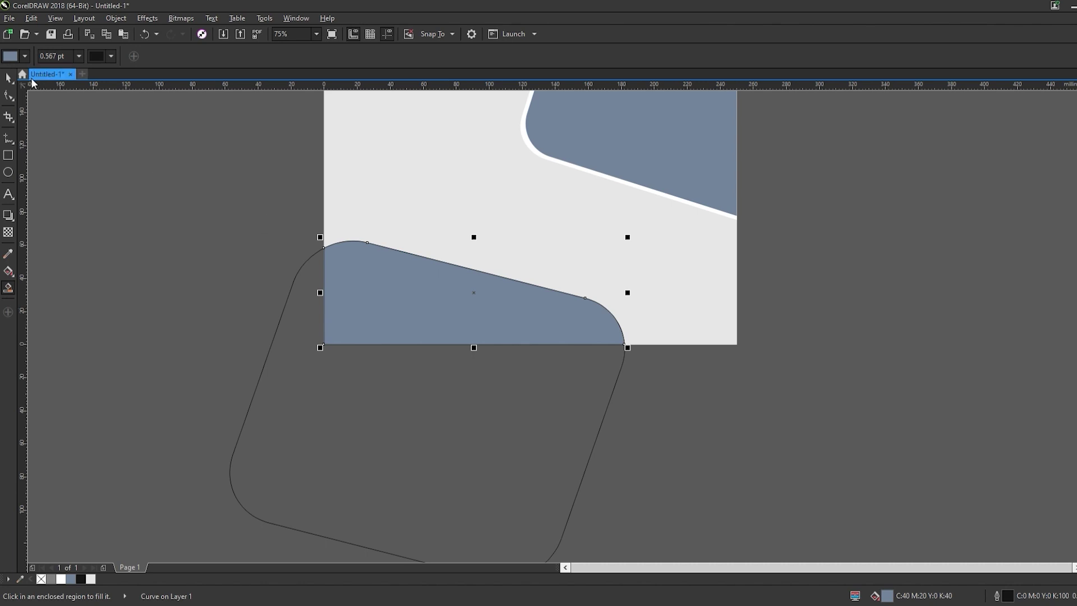
left_click(9, 79)
left_click(379, 411)
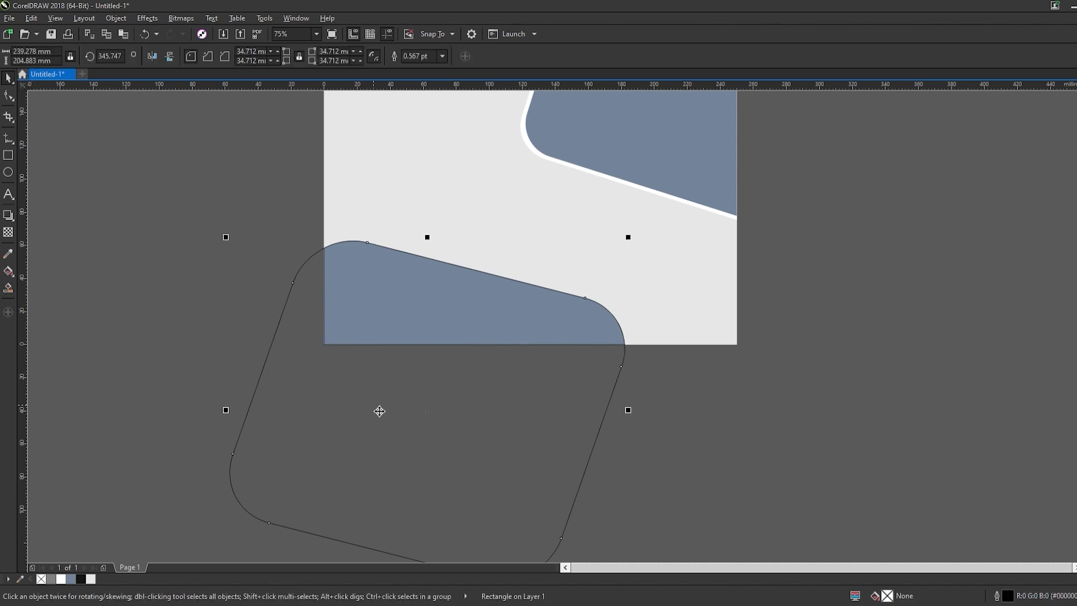
key("Delete")
Step: Remove the outline from the blue-gray panel at the page's lower-left corner
left_click(391, 297)
scroll(348, 255, "up", 5)
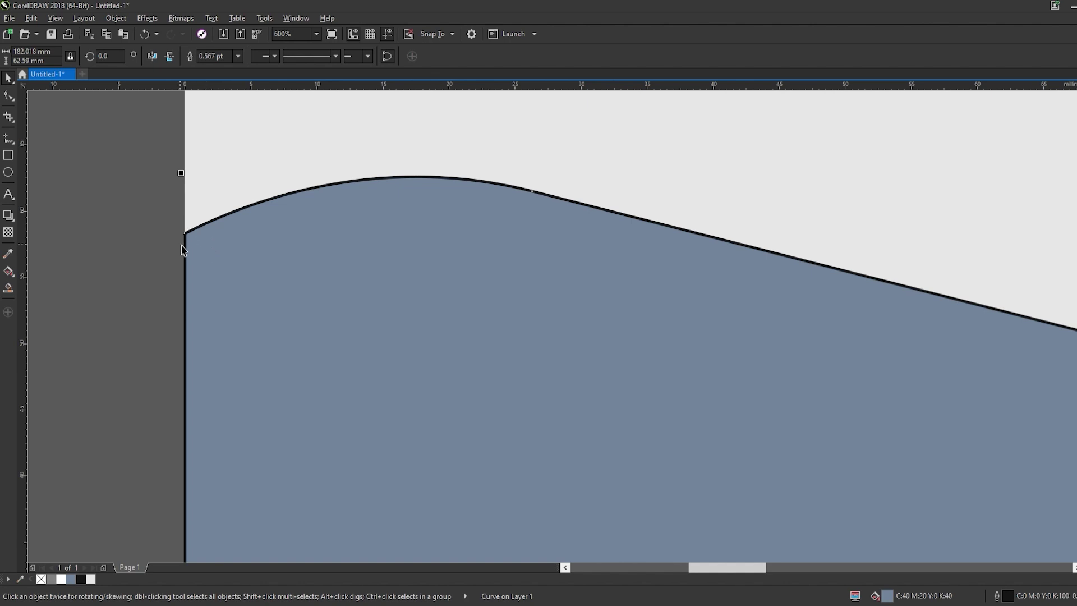
left_click(235, 60)
left_click(233, 71)
left_click(146, 262)
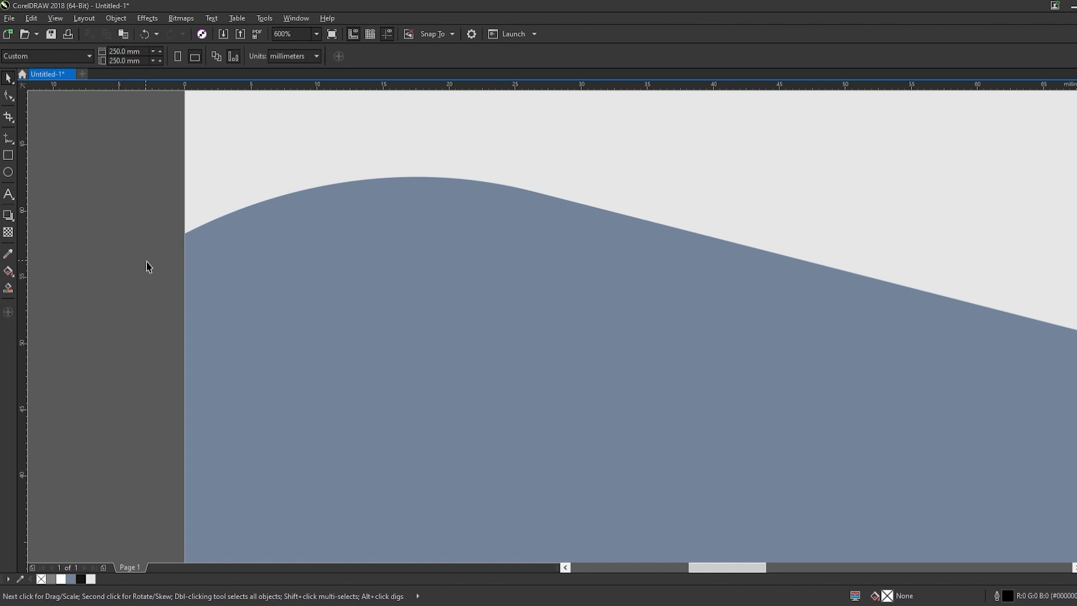
Step: Fill the lower-left panel with dark gray #333333
key("shift+F4")
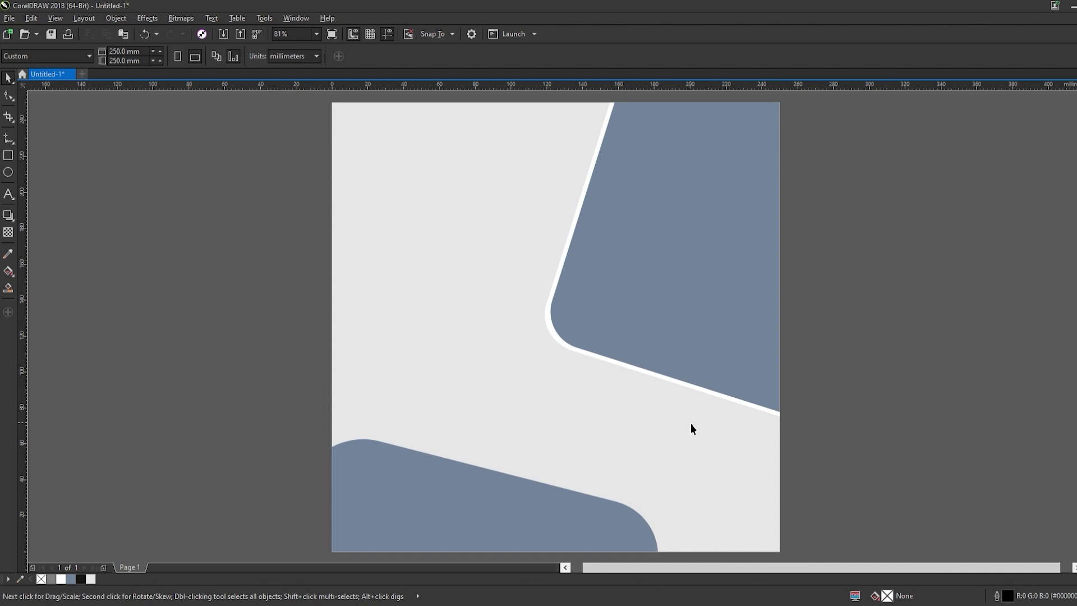
left_click(459, 503)
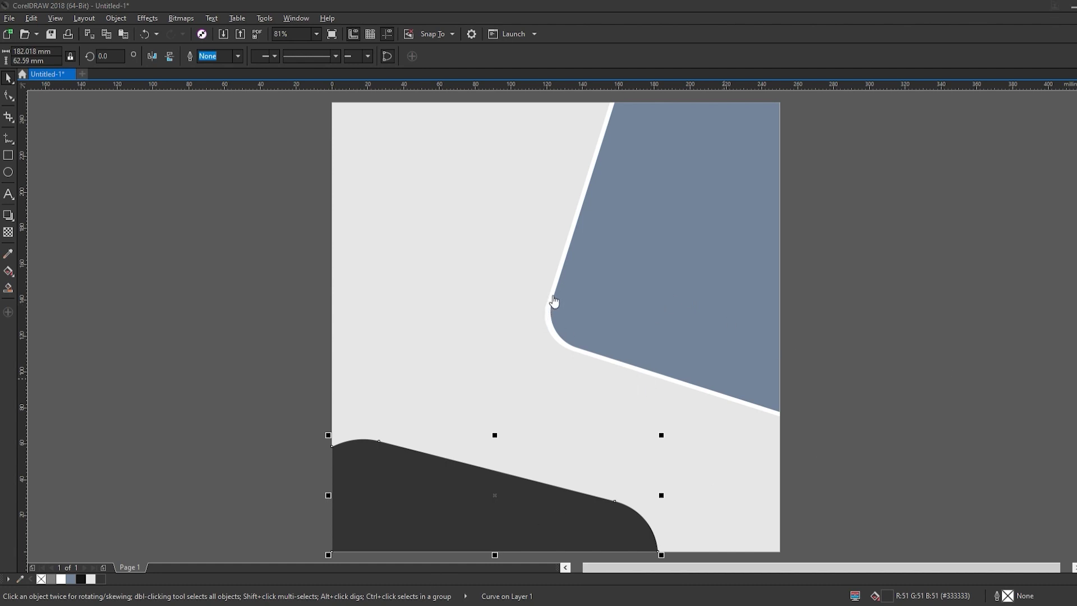
left_click(161, 230)
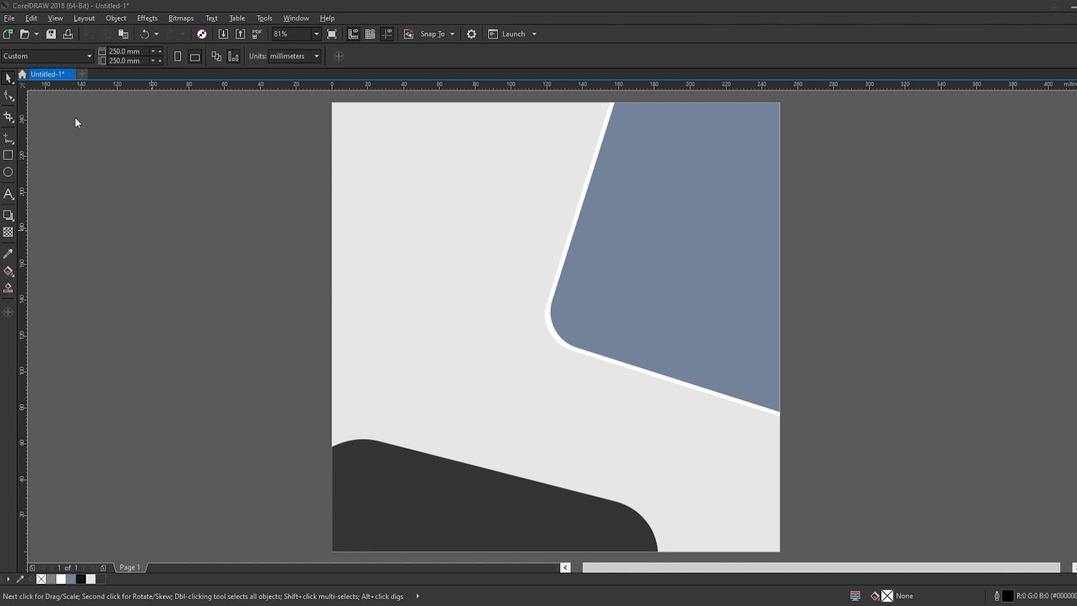
Step: Paste the businessman photo and PowerClip it inside the white-bordered panel in the page's upper-right corner
left_click(177, 117)
key("ctrl+v")
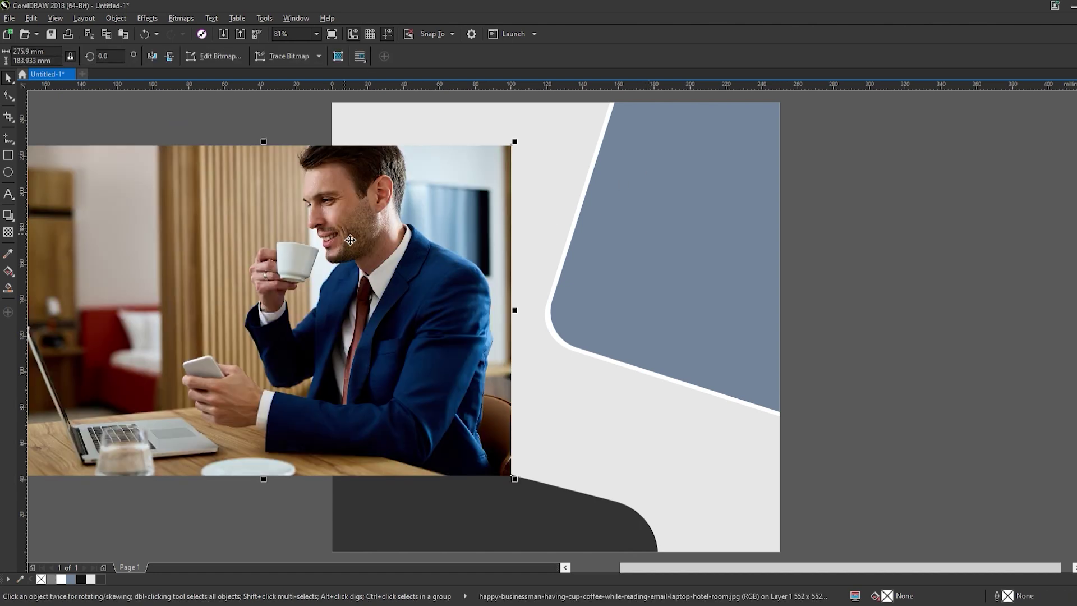
left_click(424, 207)
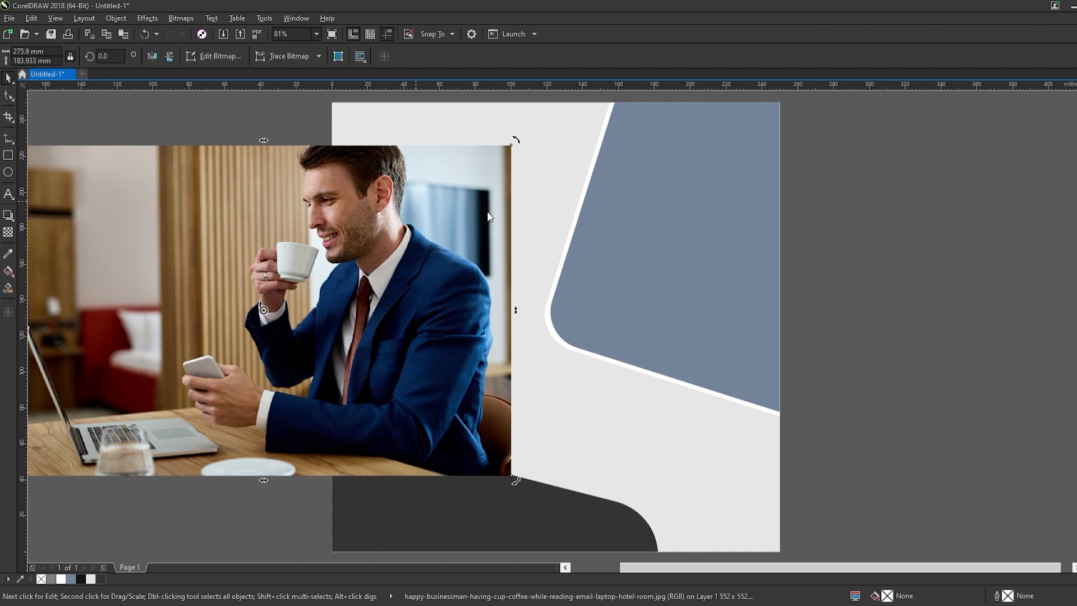
key("Escape")
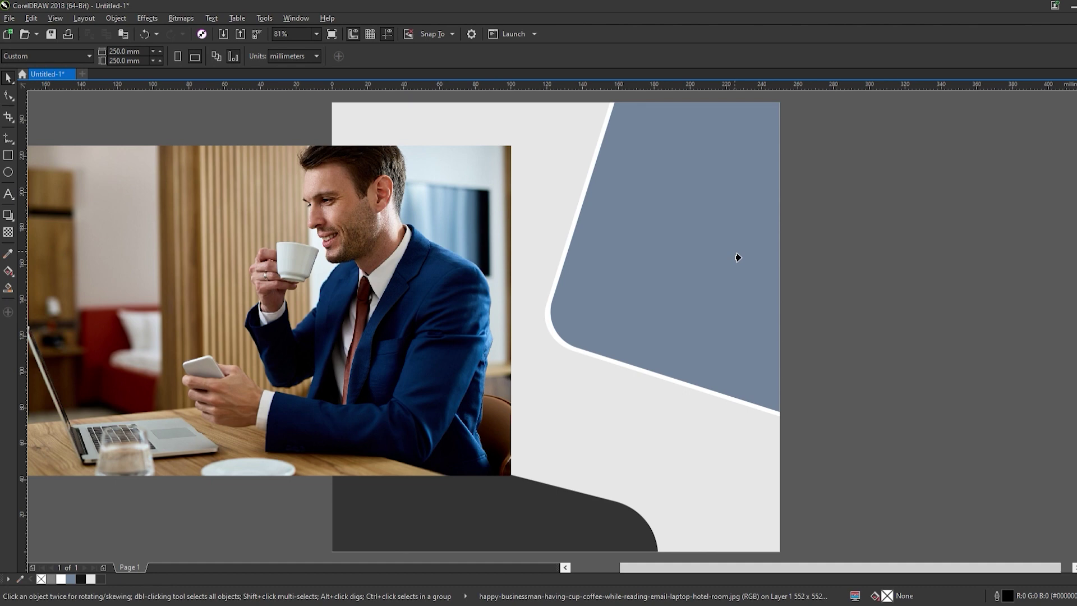
left_click(739, 257)
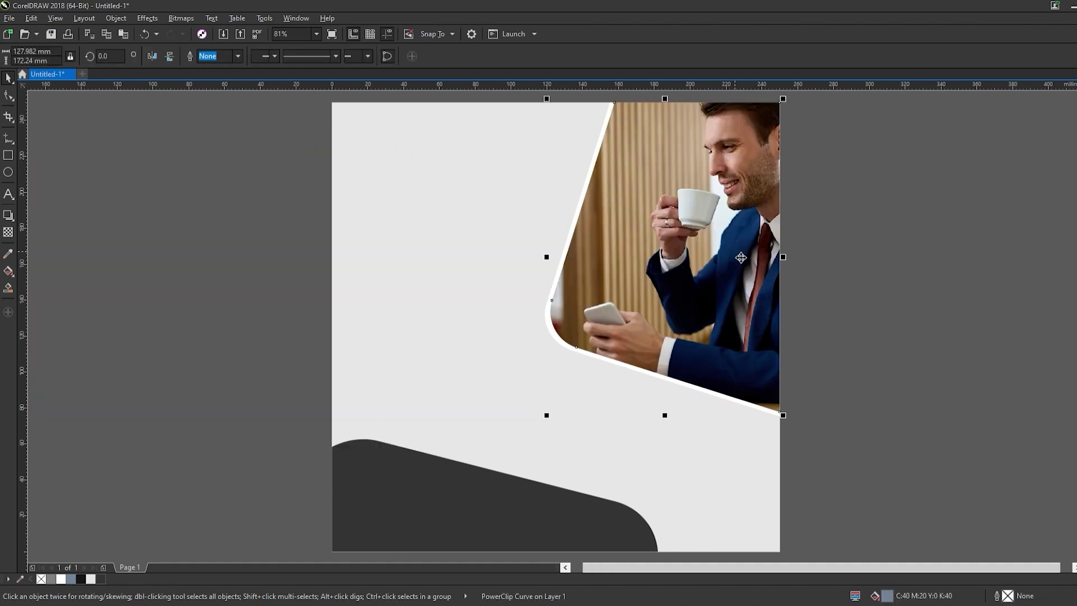
Step: Edit the upper-right PowerClip contents and rescale the photo so the man's face, cup and phone fit within the frame
left_click(657, 431)
scroll(387, 359, "down", 2)
scroll(645, 303, "up", 2)
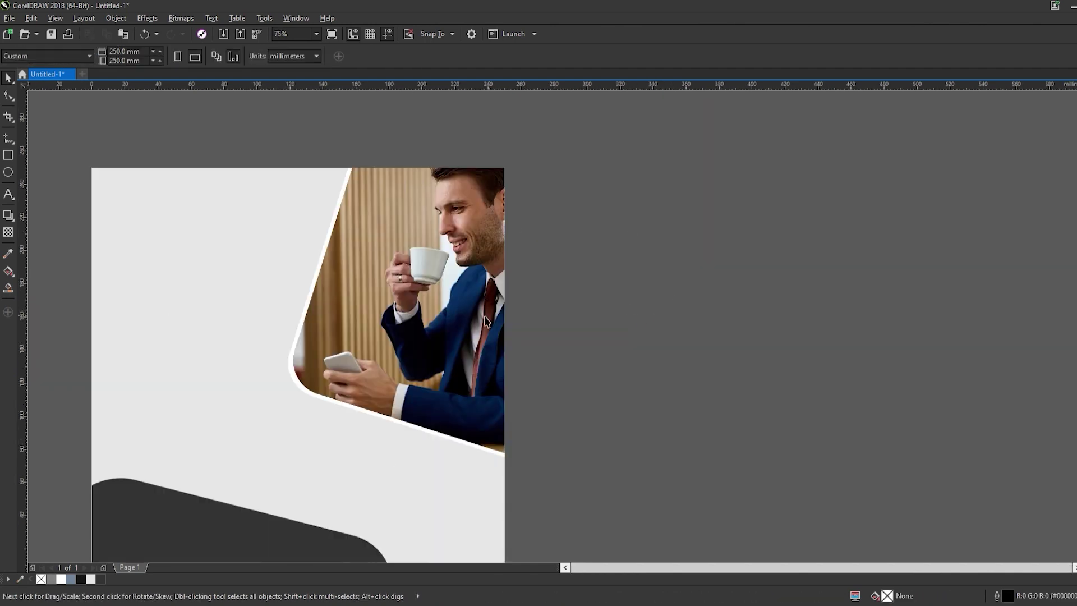
left_click(462, 321)
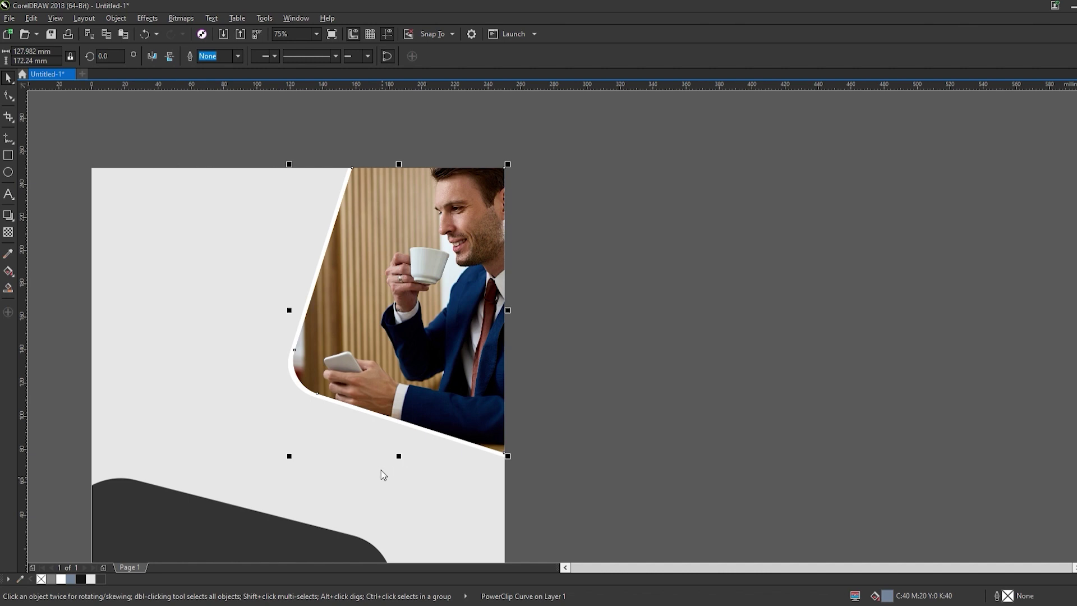
left_click(381, 470, "ctrl")
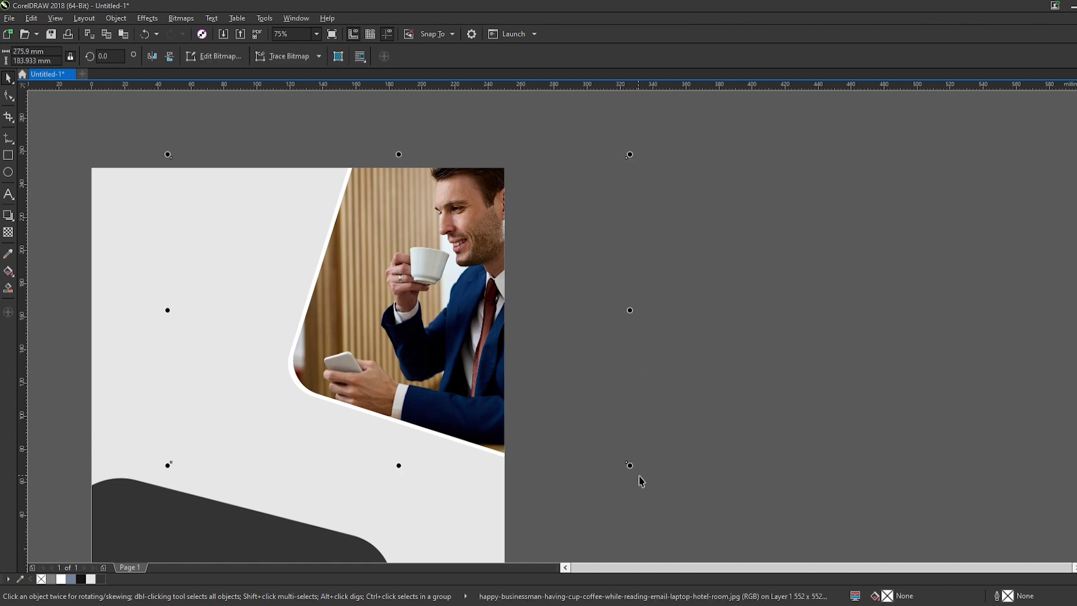
left_click_drag(629, 465, 619, 458)
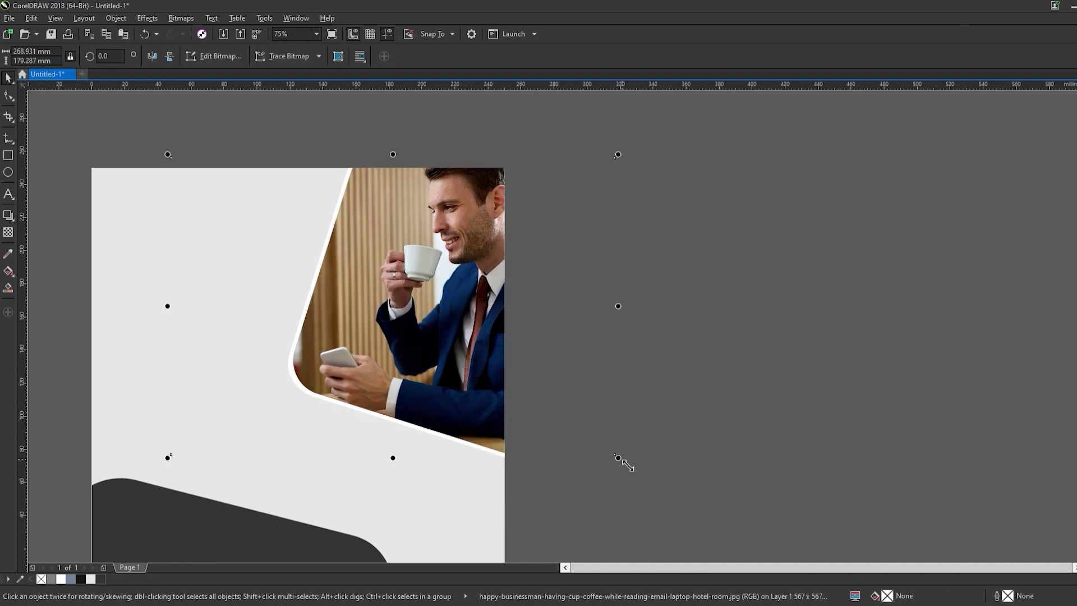
left_click_drag(615, 156, 656, 129)
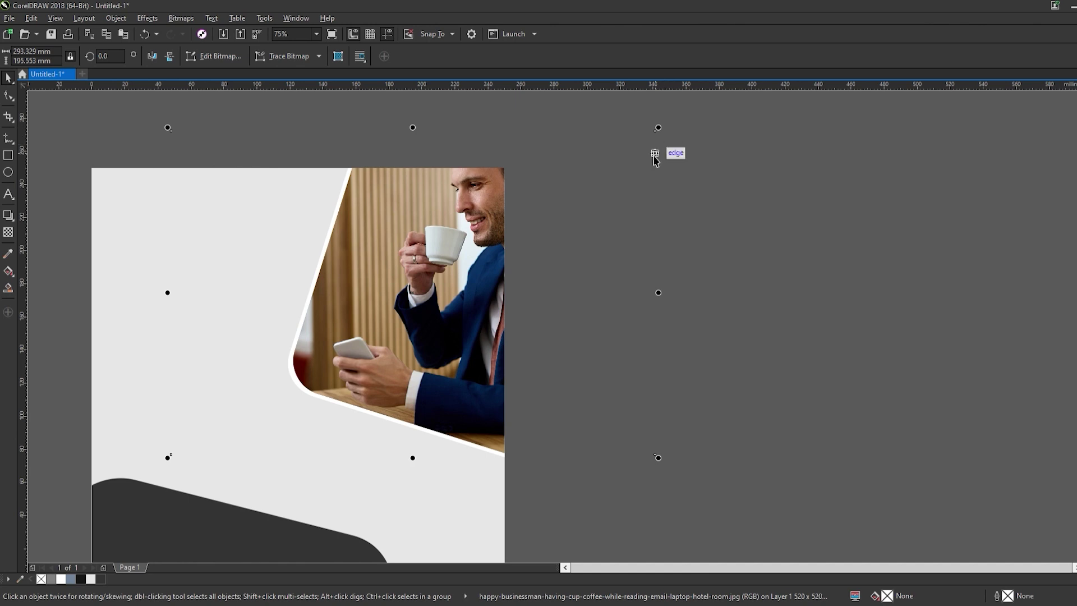
scroll(354, 288, "down", 1)
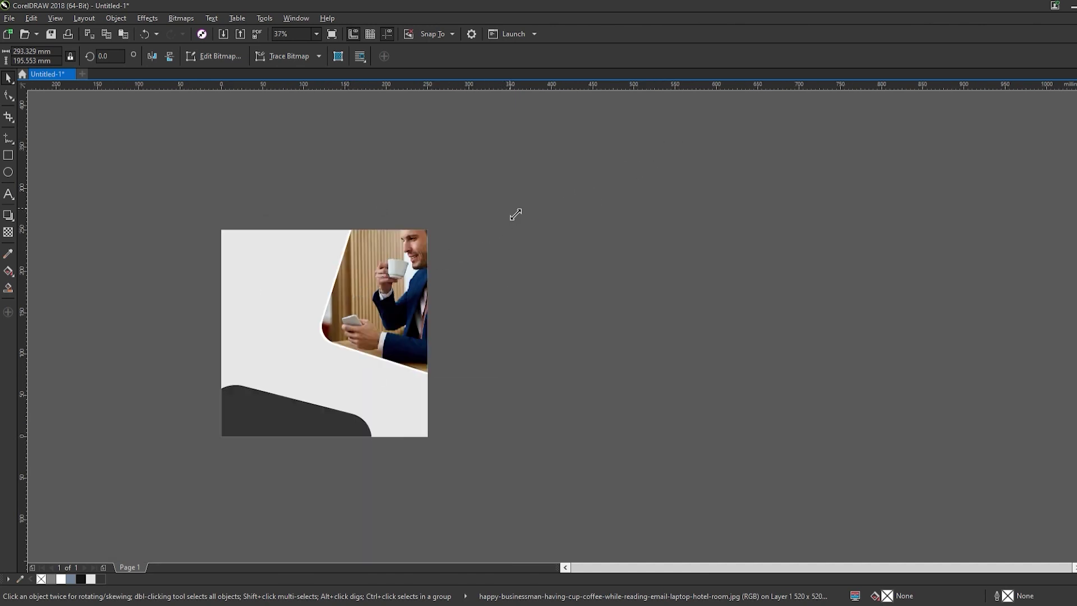
left_click_drag(516, 215, 512, 230)
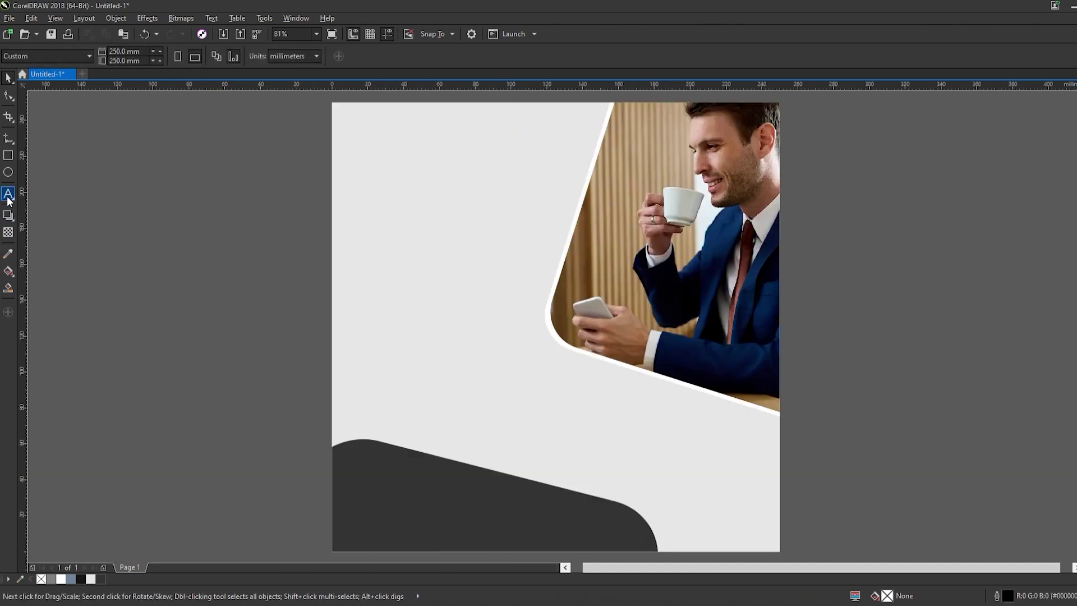
left_click(8, 195)
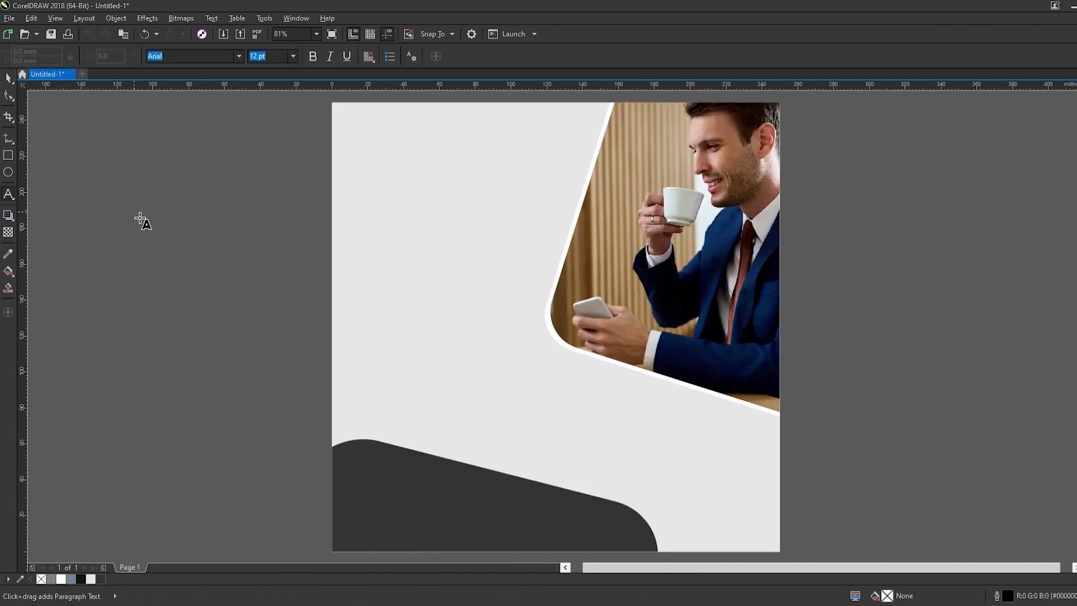
left_click(135, 212)
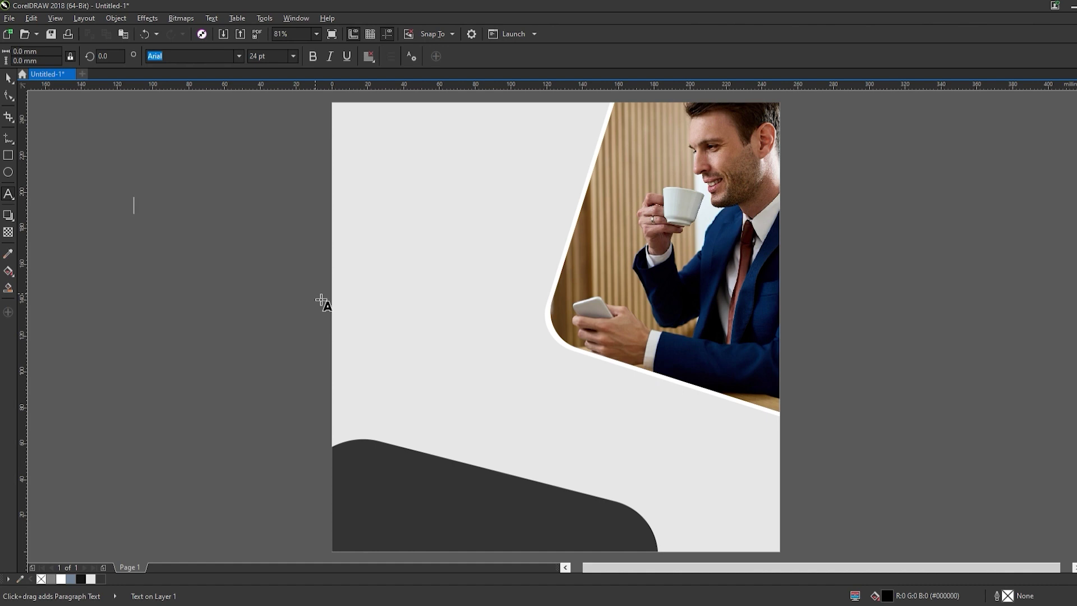
type("SOCIA")
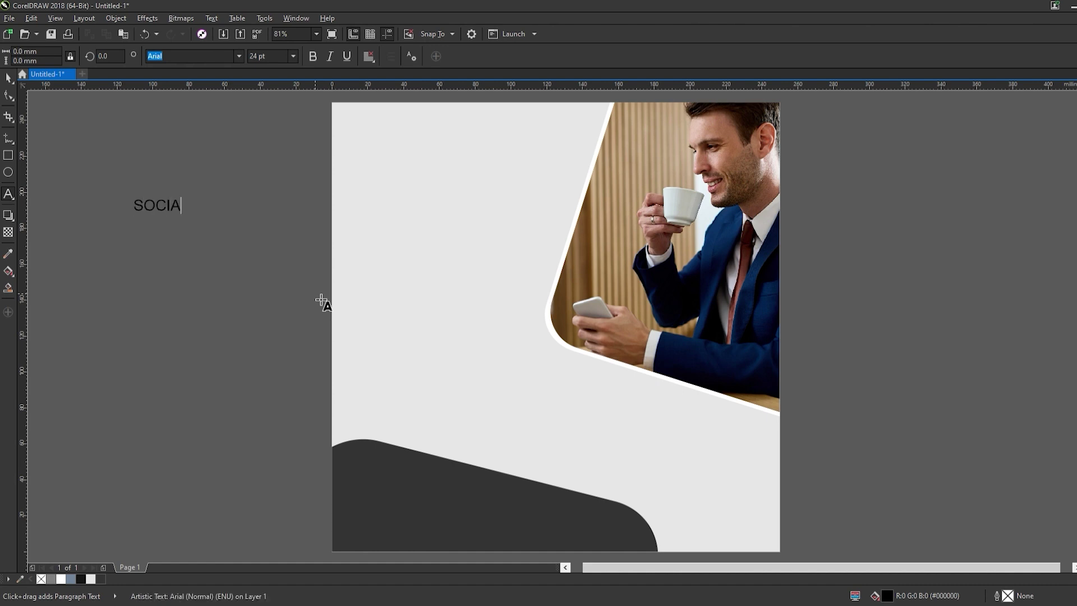
key("BackSpace")
key("BackSpace")
key("BackSpace")
key("BackSpace")
key("BackSpace")
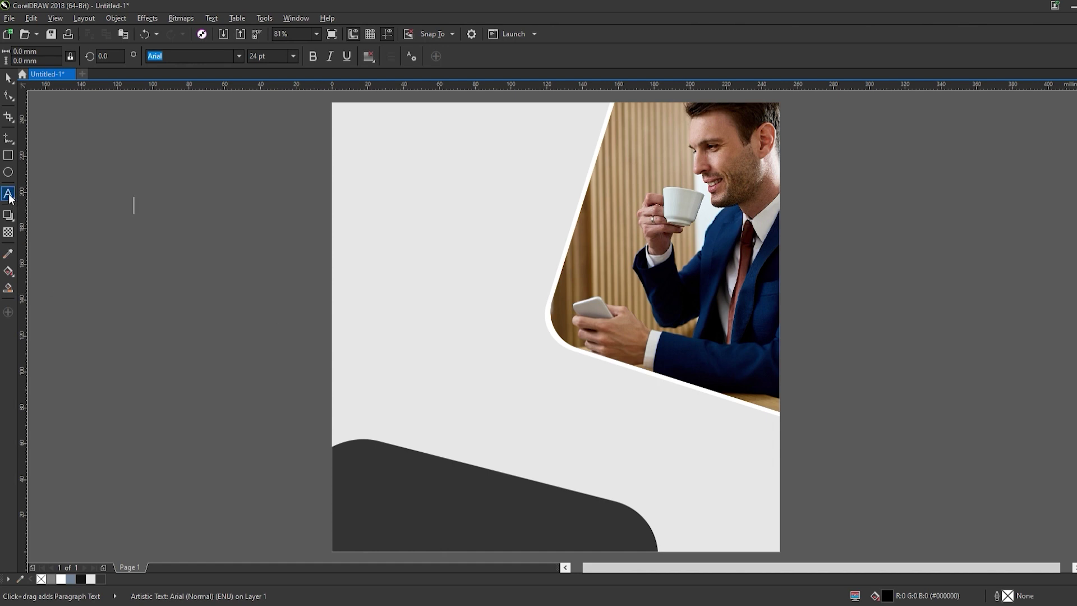
Step: Add 24 pt artistic text beside the page on three lines: "SOCIAL MEDIA", "MARKETING" and "COMPANY"
left_click(133, 242)
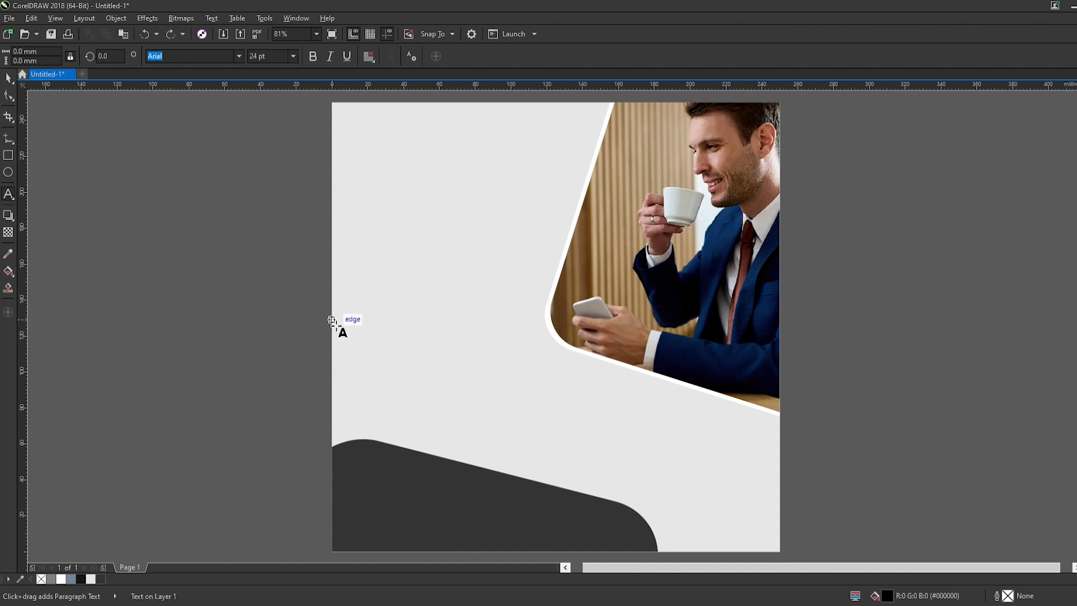
type("SOCIAL")
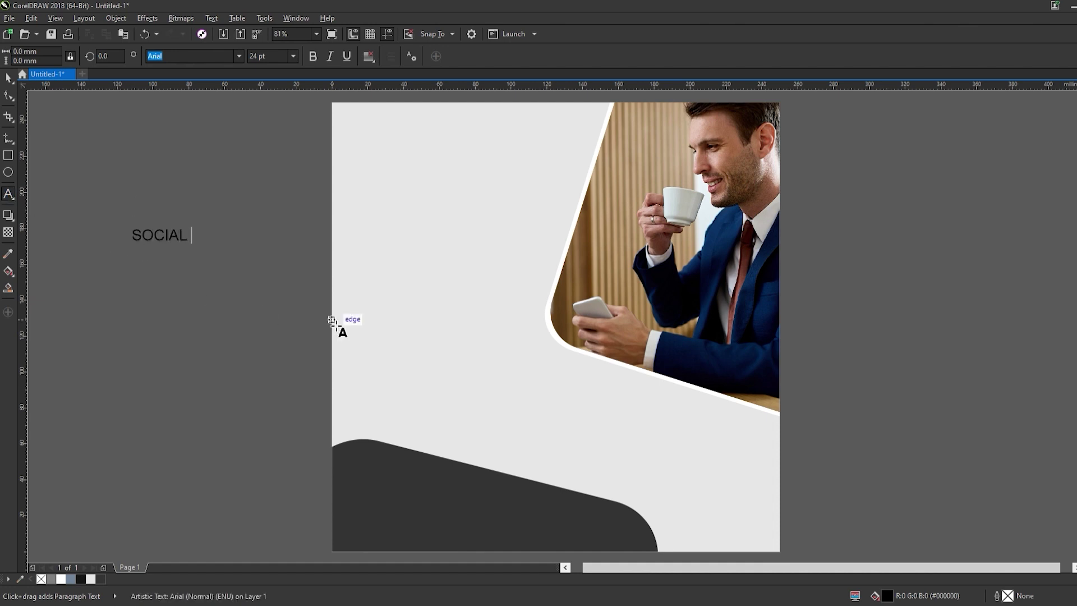
type(" MEDIA")
key("Return")
type("MARKETING")
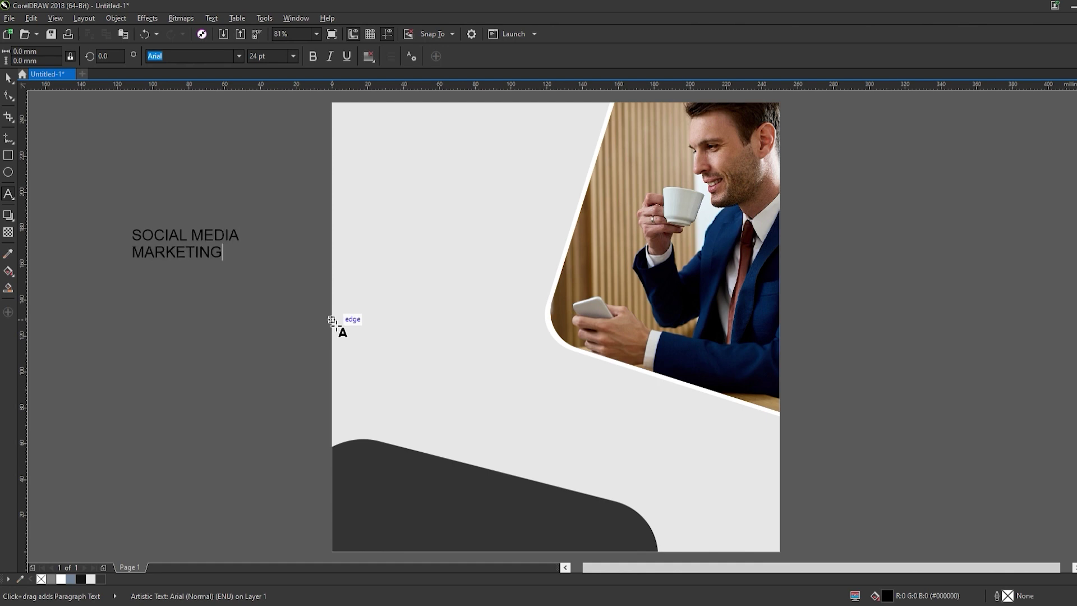
key("Return")
type("COMPANY")
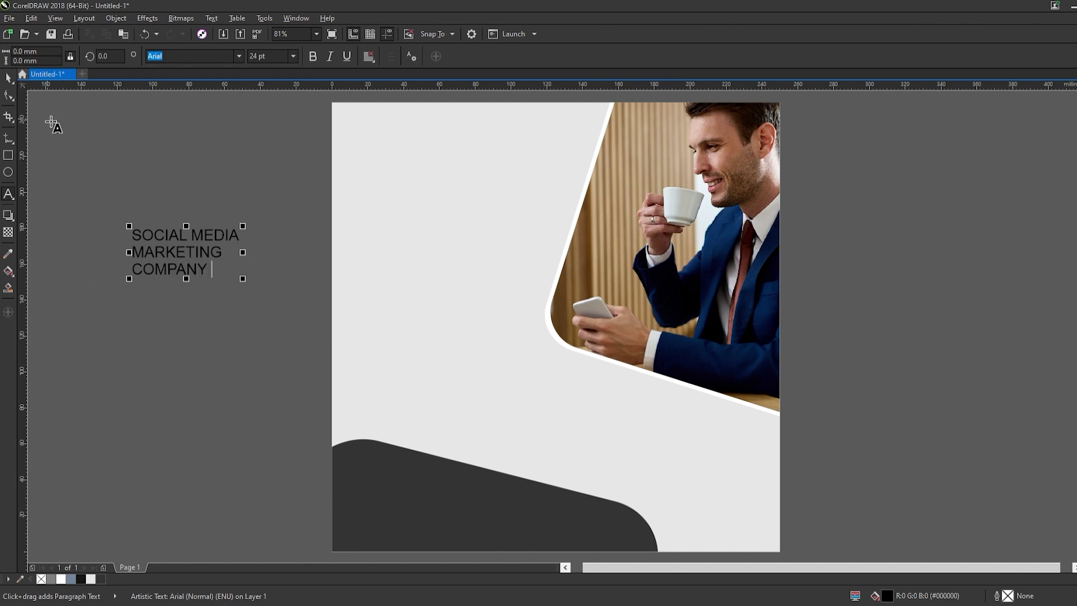
Step: Change the font of the three-line text to Poppins
left_click(8, 79)
left_click(220, 58)
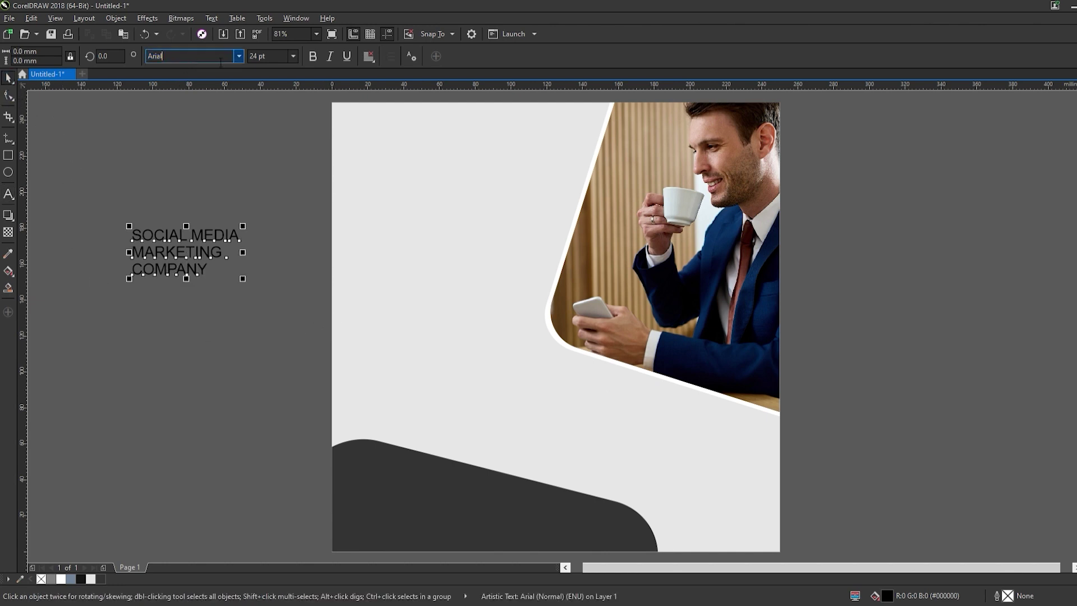
double_click(186, 58)
type("Poppins")
key("Return")
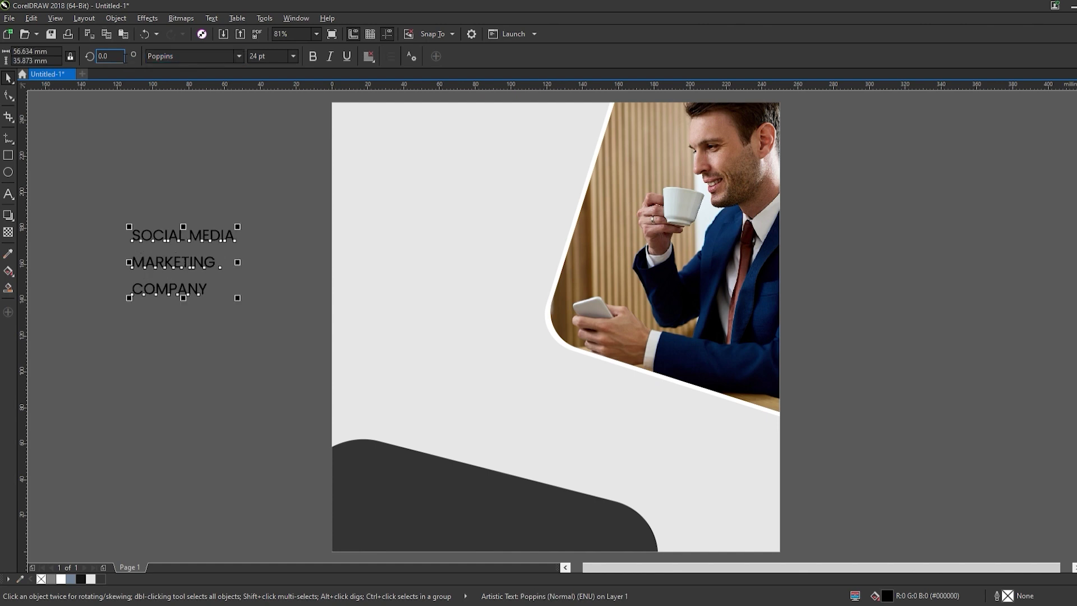
Step: Move the three-line text onto the light gray area beside the clipped photo
left_click_drag(202, 239, 434, 205)
scroll(453, 208, "up", 3)
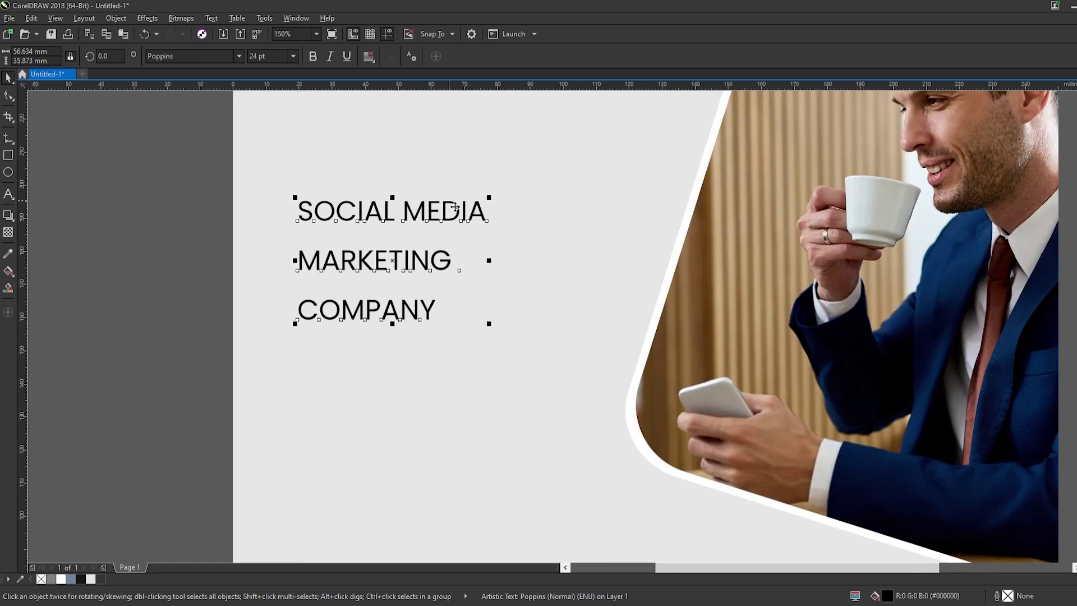
left_click(176, 276)
scroll(263, 309, "down", 3)
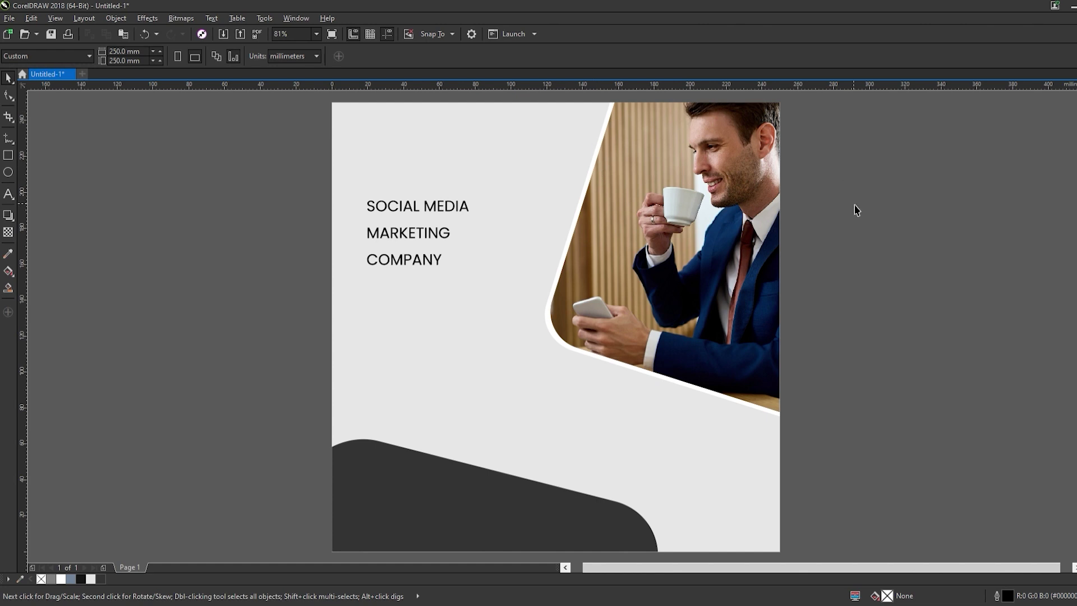
Step: Enlarge the three-line text to about 84 mm wide and shift it slightly down toward the page's left edge
left_click(430, 212)
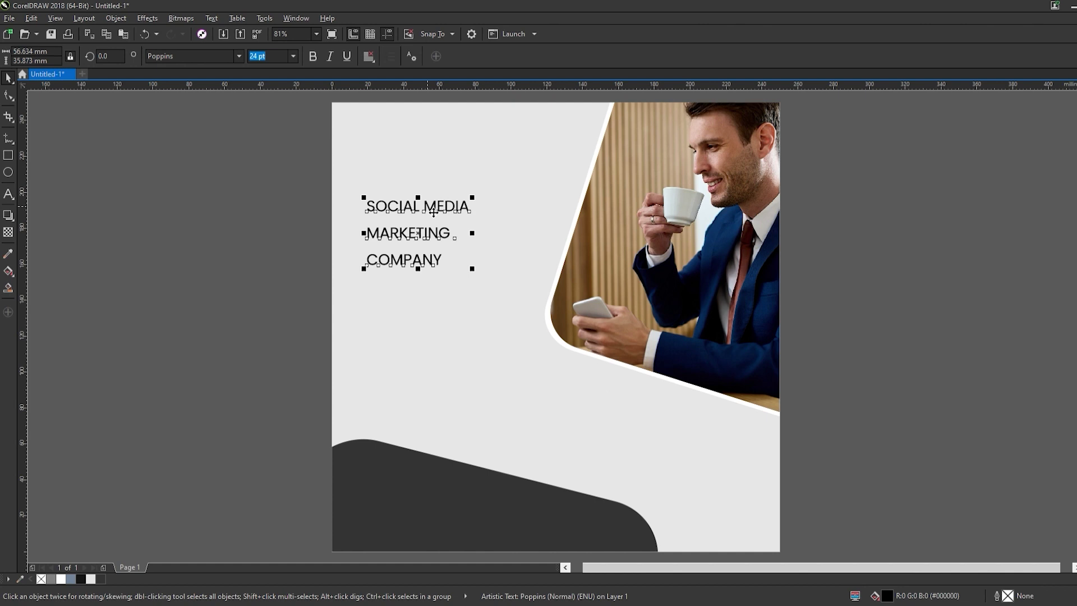
left_click(197, 234)
left_click_drag(287, 187, 501, 306)
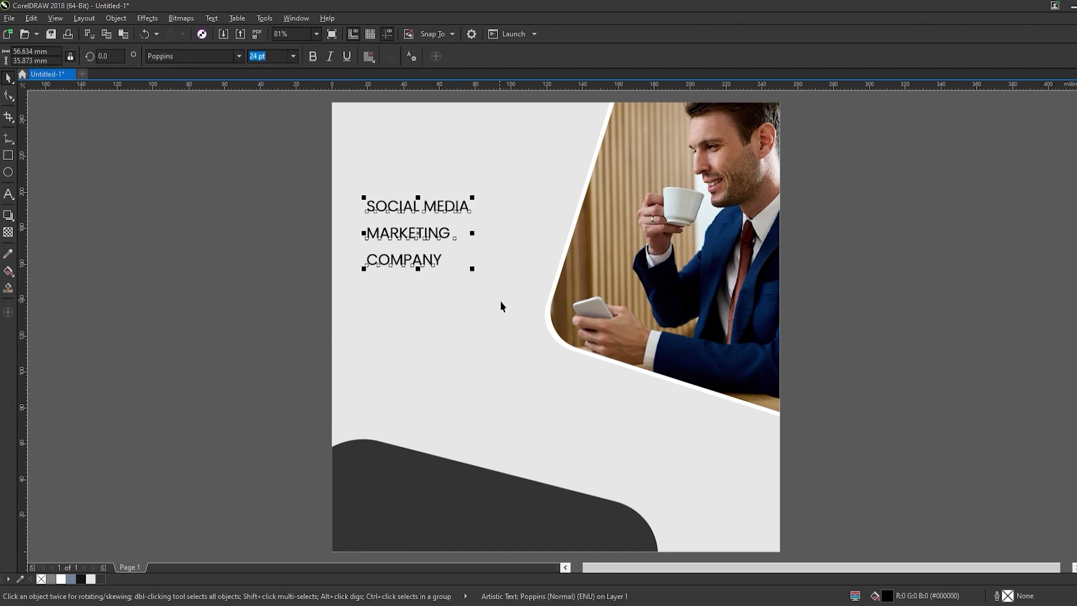
left_click(276, 257)
left_click(441, 240)
left_click_drag(481, 278, 528, 362)
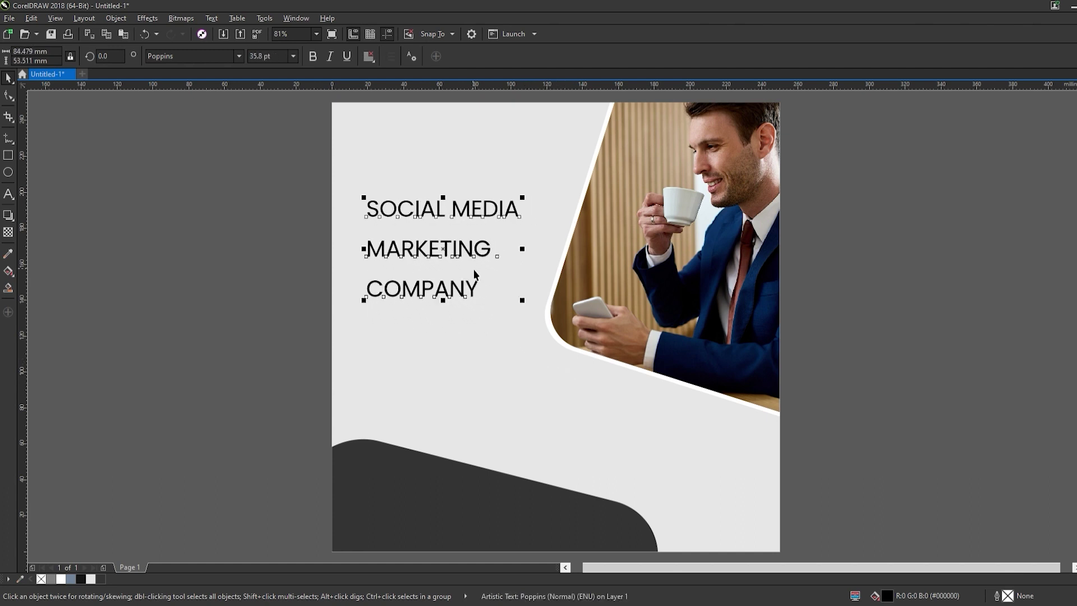
left_click_drag(469, 257, 461, 272)
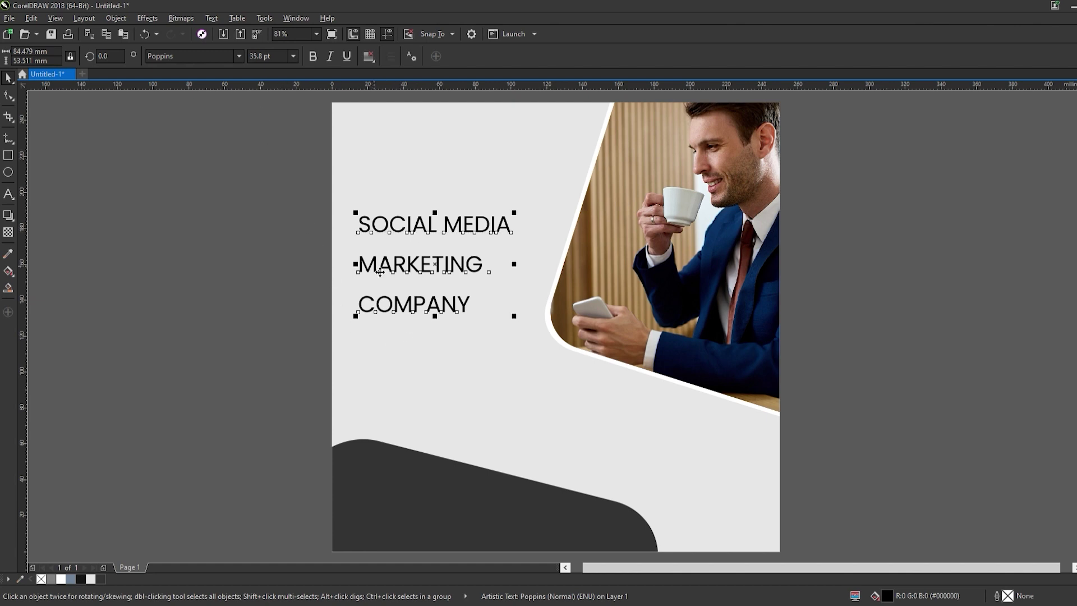
Step: Break the text apart into separate lines and set the "SOCIAL MEDIA" line to 25 pt
key("ctrl+k")
left_click(294, 59)
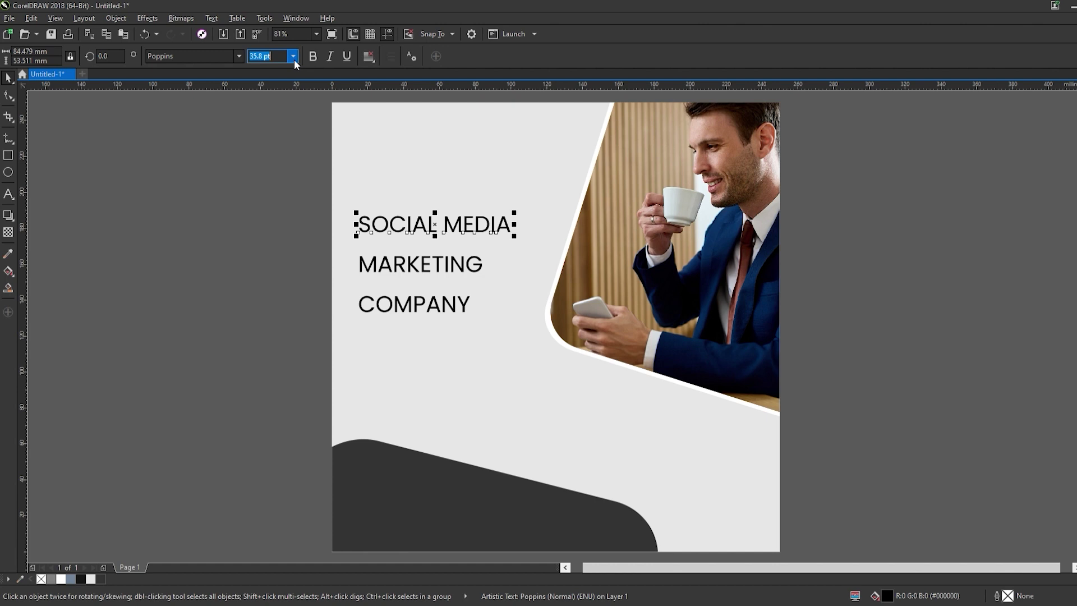
type("25")
key("Return")
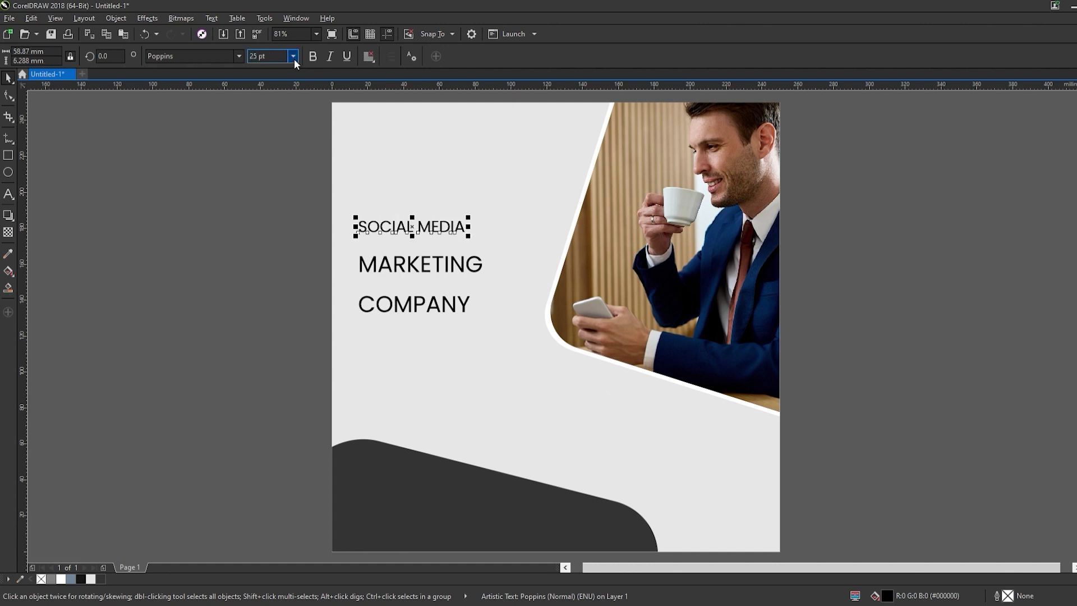
Step: Set the "COMPANY" line to 25 pt
key("Tab")
left_click(263, 56)
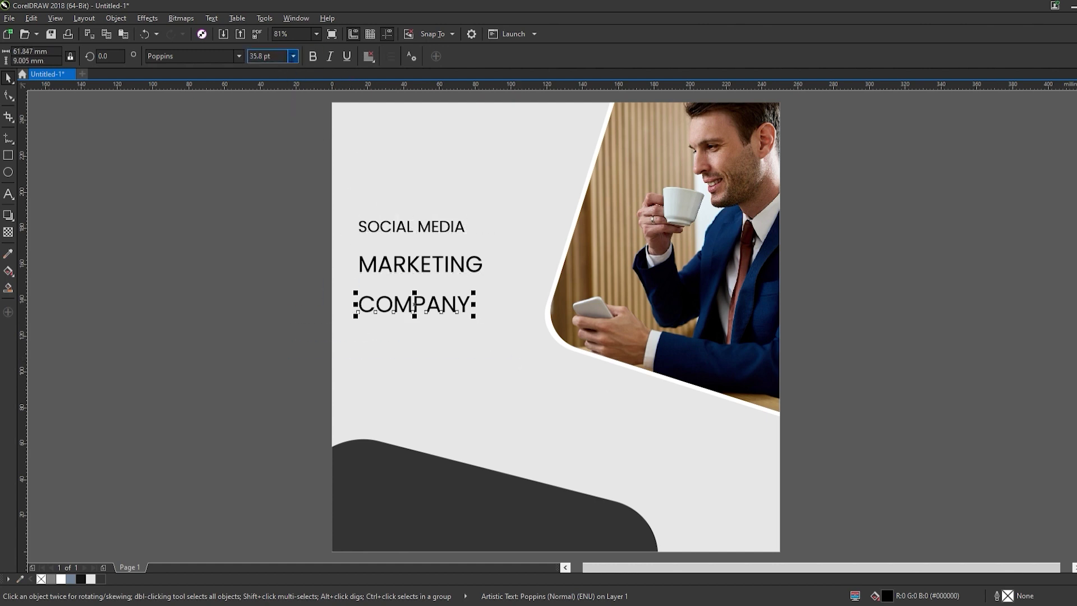
type("25")
key("Return")
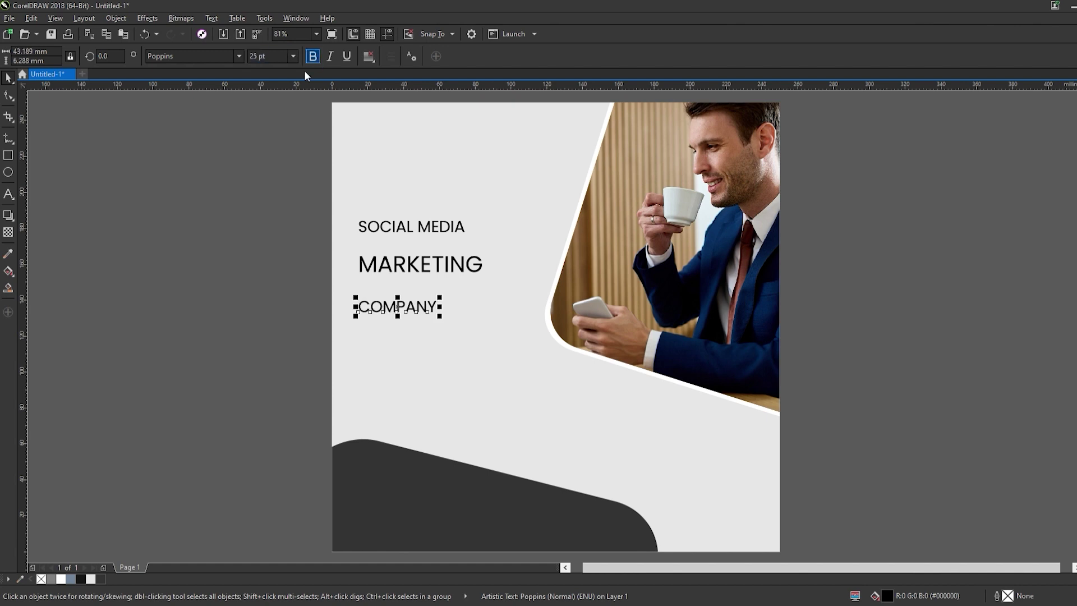
left_click_drag(299, 189, 503, 360)
left_click(296, 220)
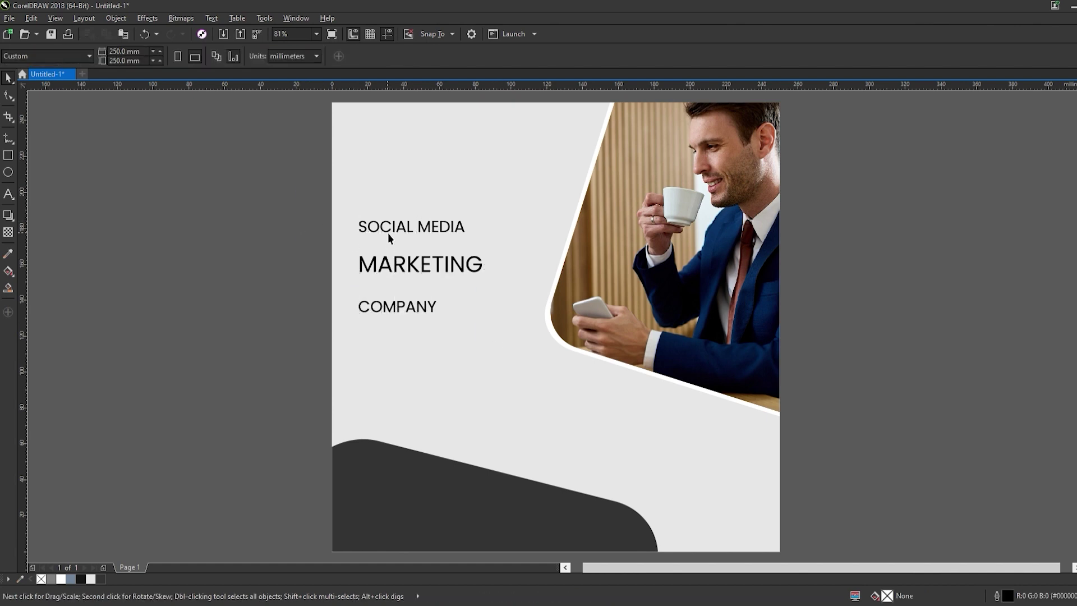
Step: Move the "SOCIAL MEDIA" line down and the "COMPANY" line up so both sit close to "MARKETING"
left_click(388, 234)
left_click_drag(388, 234, 388, 248)
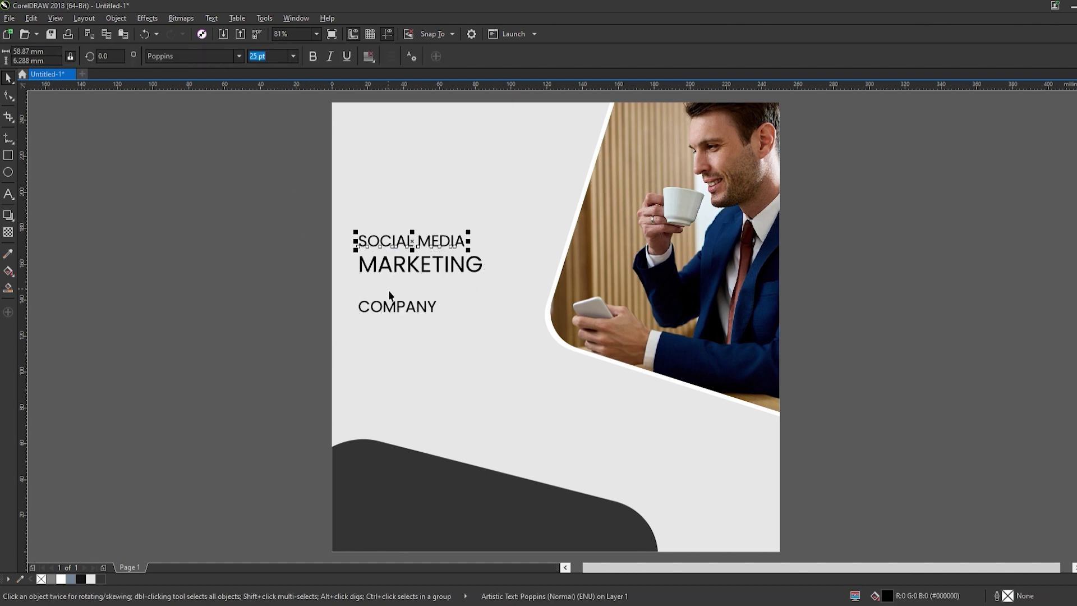
left_click_drag(394, 311, 394, 294)
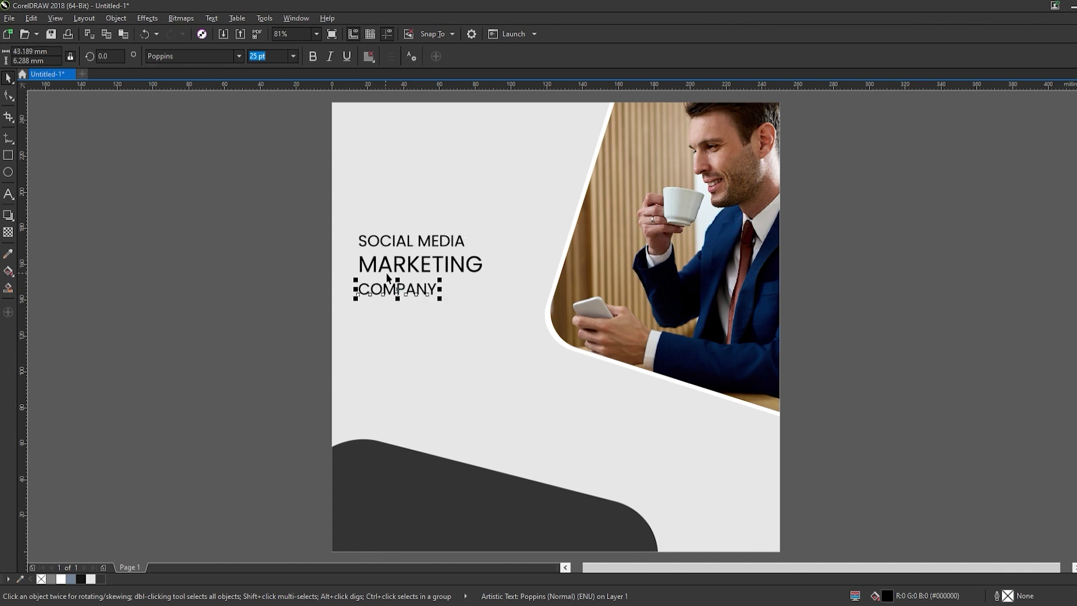
Step: Set the "MARKETING" and "COMPANY" lines to Poppins SemiBold at 40 pt
left_click(387, 273, "shift")
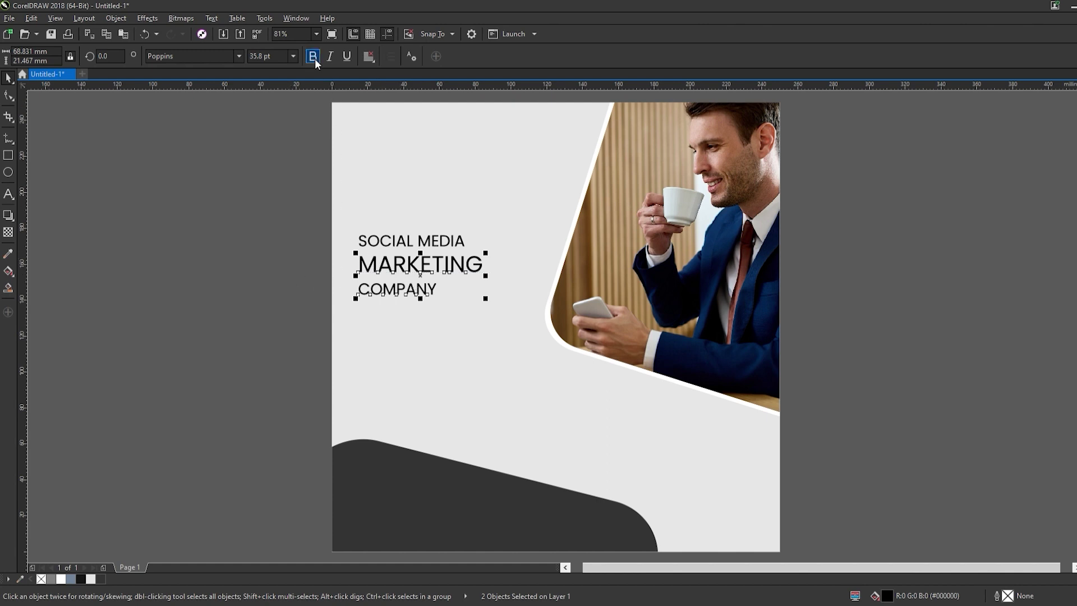
left_click(237, 56)
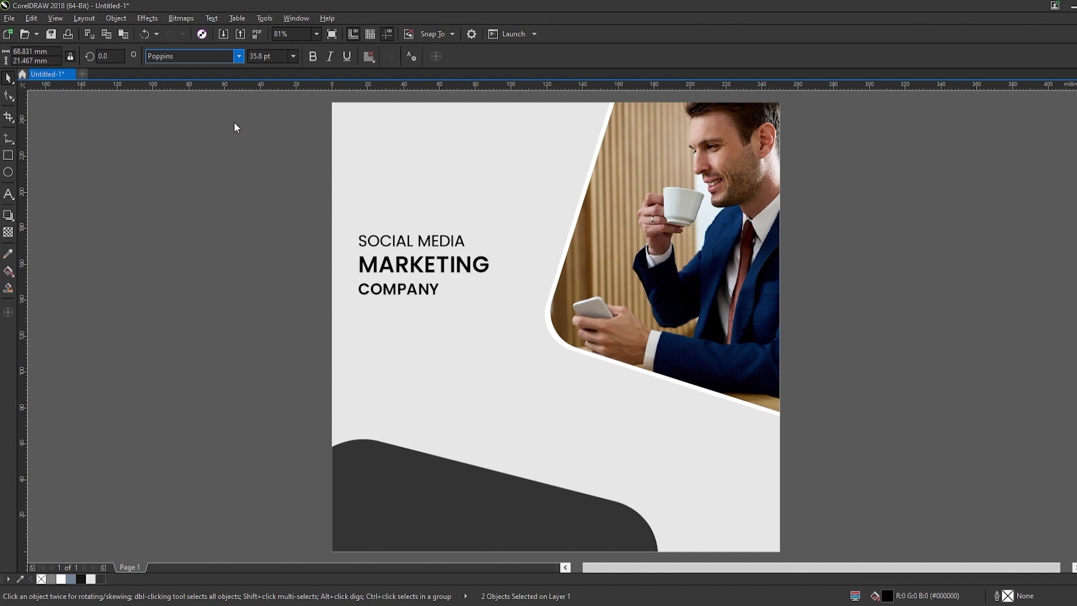
left_click(234, 122)
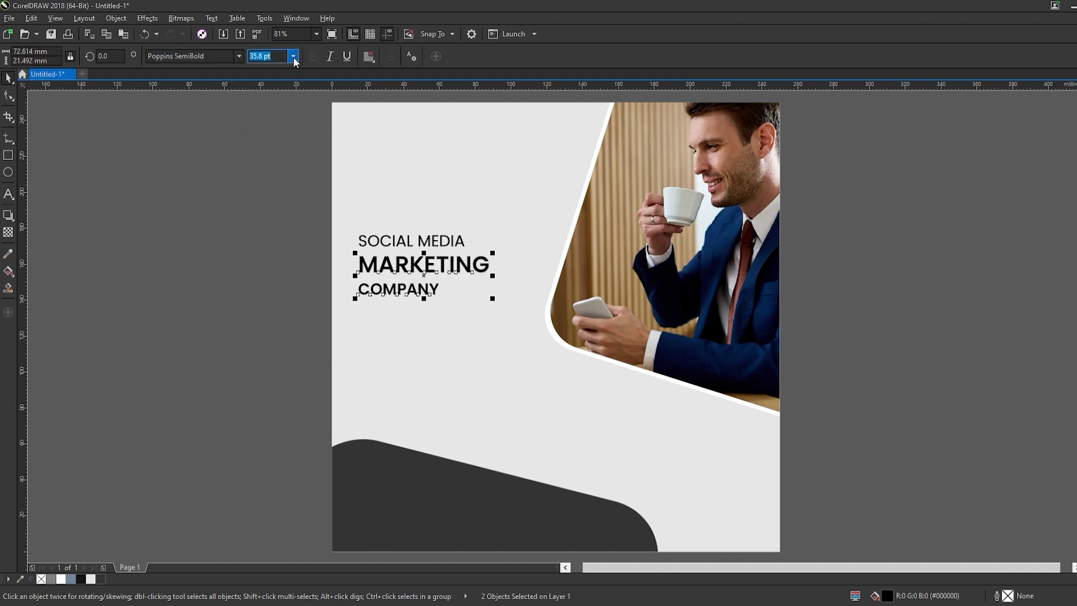
type("40")
key("Return")
left_click(234, 245)
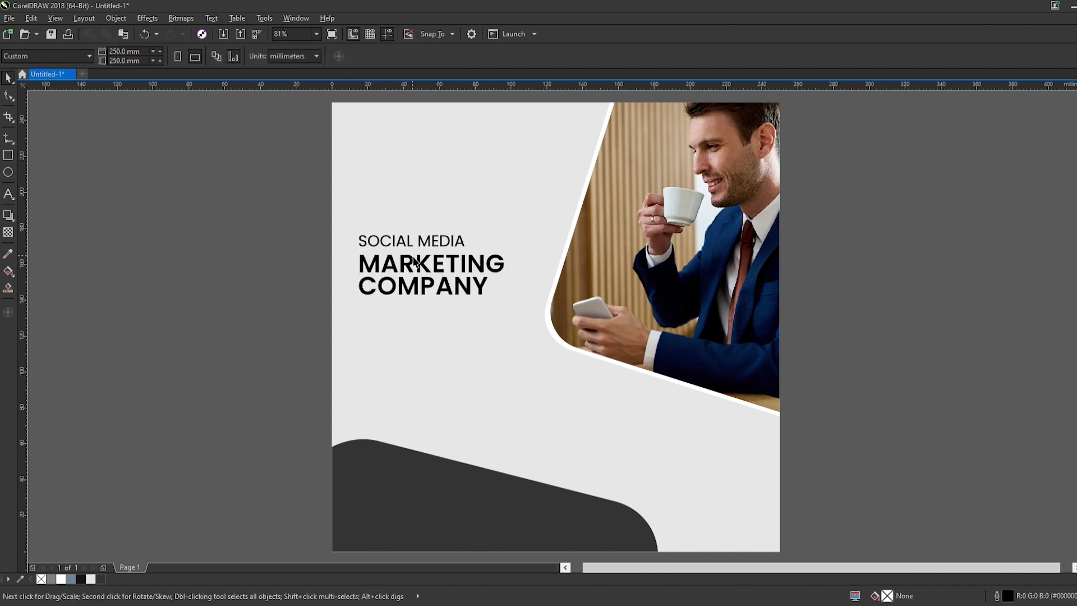
Step: Shift "SOCIAL MEDIA" slightly up and "COMPANY" slightly down to open the gaps around "MARKETING"
scroll(426, 253, "up", 3)
left_click_drag(422, 227, 421, 220)
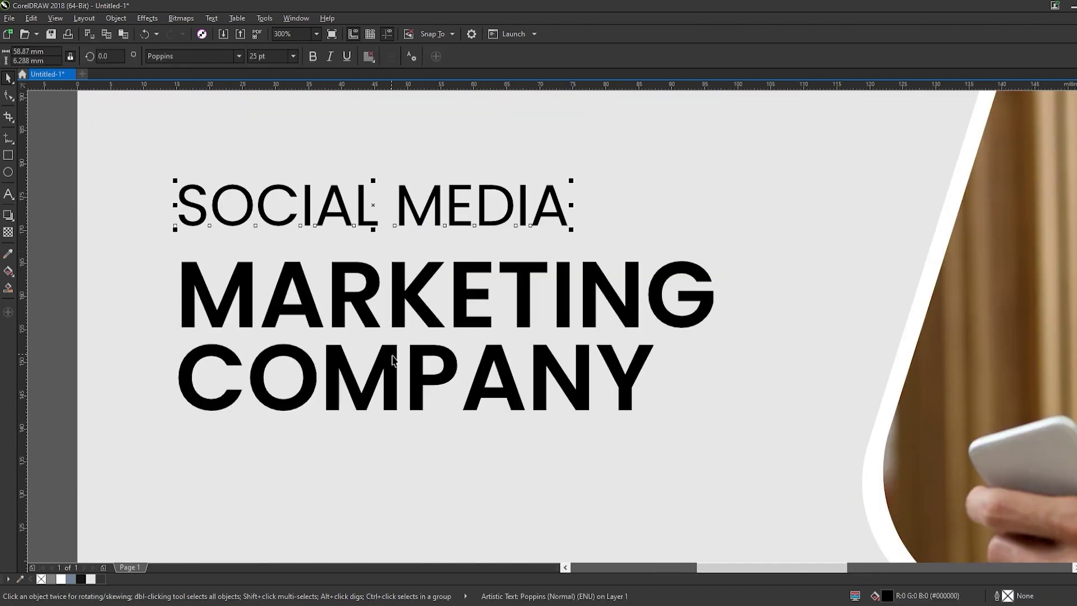
left_click_drag(392, 359, 393, 365)
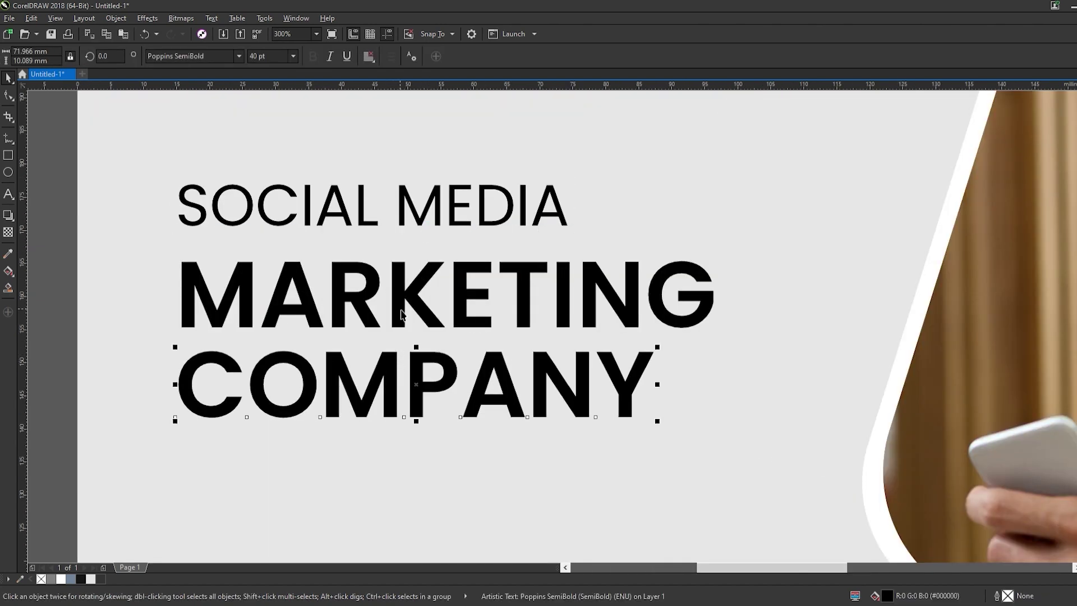
left_click(402, 217)
left_click_drag(402, 218, 402, 208)
Step: Distribute the three headline lines vertically with equal spacing between them
left_click(406, 280, "shift")
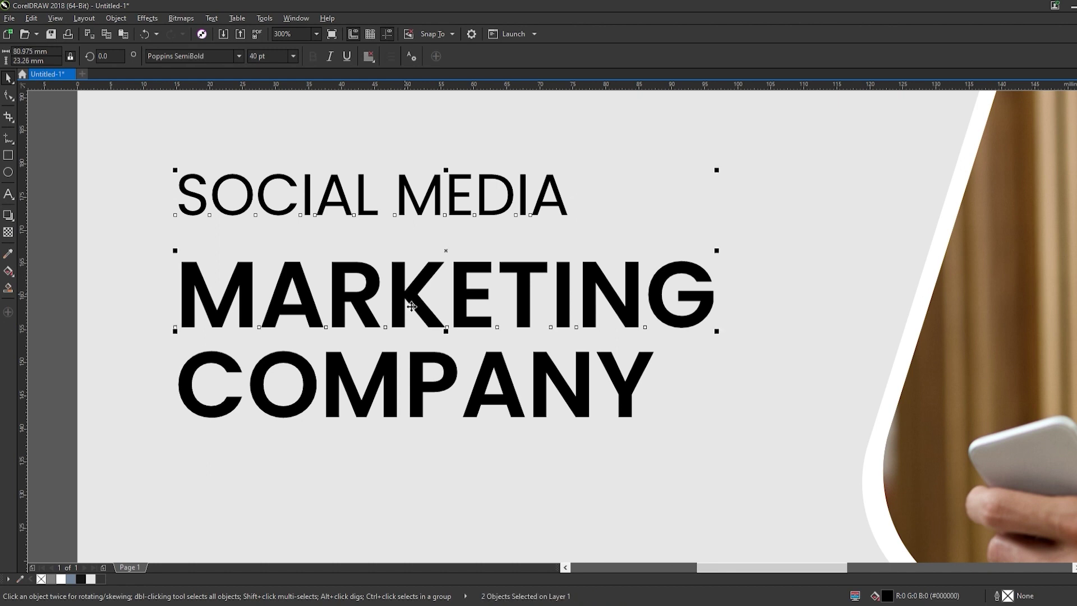
left_click(421, 370, "shift")
key("ctrl+shift+a")
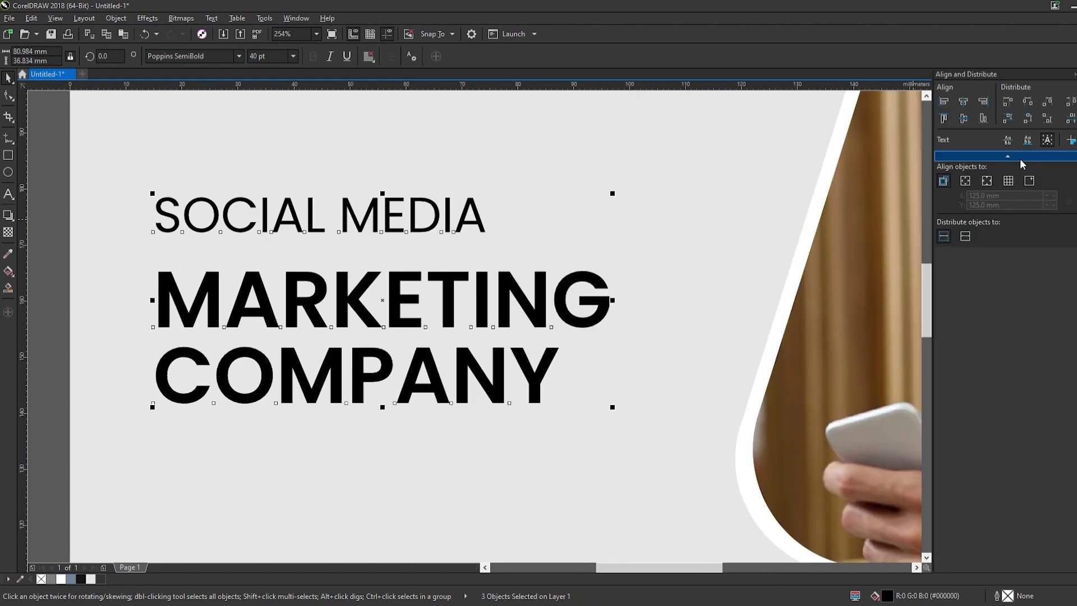
left_click(1069, 119)
left_click(375, 171)
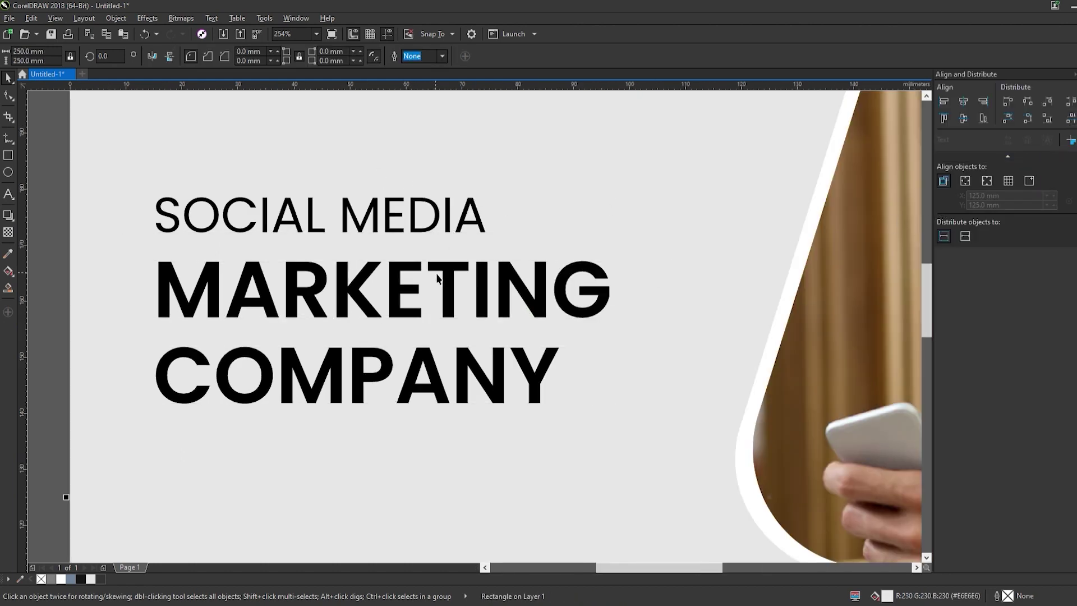
Step: Move the three headline lines up together and enlarge them proportionally to about 99 mm wide
scroll(441, 281, "down", 2)
left_click_drag(144, 201, 570, 370)
scroll(505, 337, "down", 3)
scroll(490, 323, "up", 3)
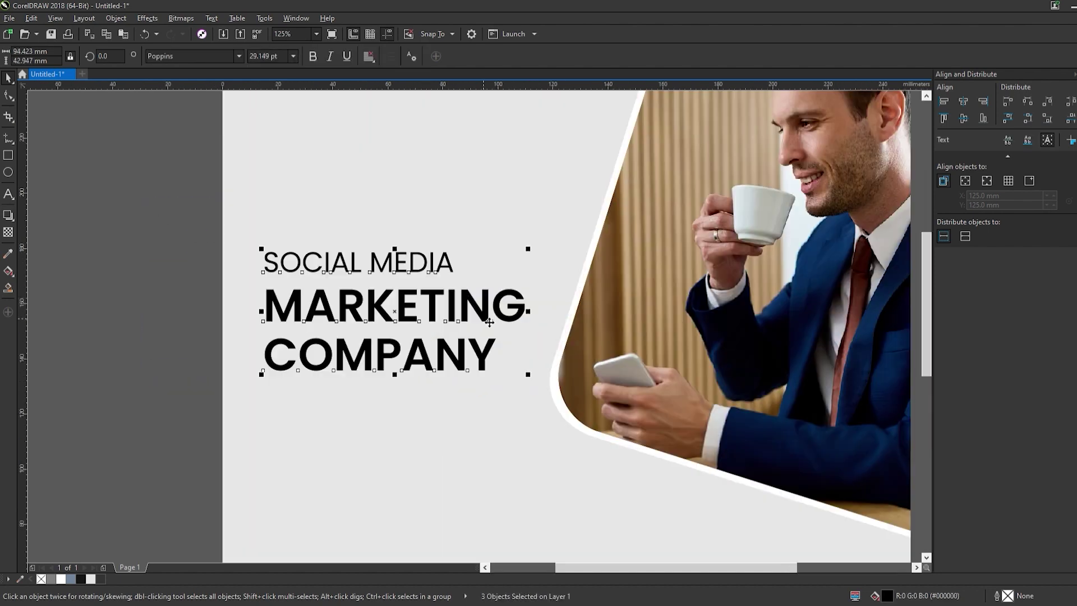
left_click_drag(489, 323, 489, 277)
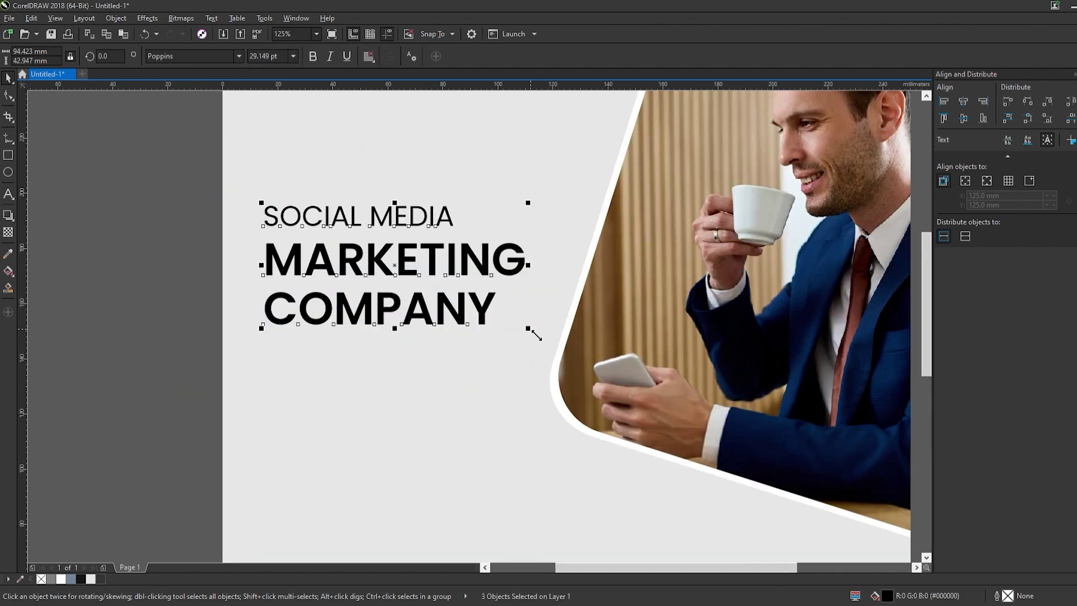
mouse_move(533, 335)
left_mouse_down()
mouse_move(553, 349)
mouse_move(544, 338)
left_mouse_up()
left_click(191, 292)
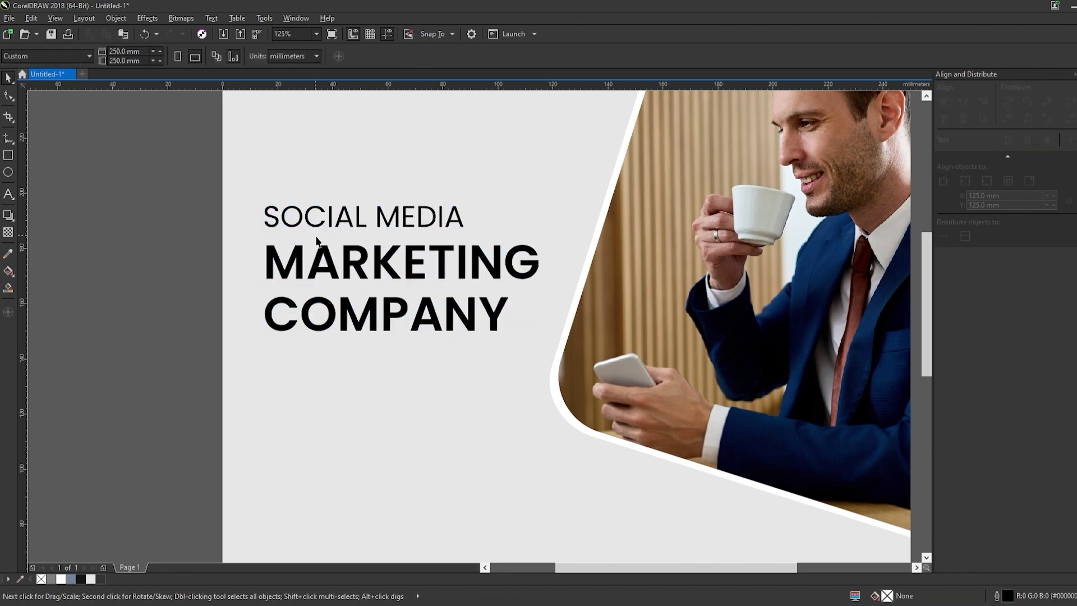
Step: Fill the "MARKETING" line with orange #FE8F00
left_click(331, 308)
left_click(202, 233)
scroll(257, 259, "down", 3)
scroll(257, 260, "up", 3)
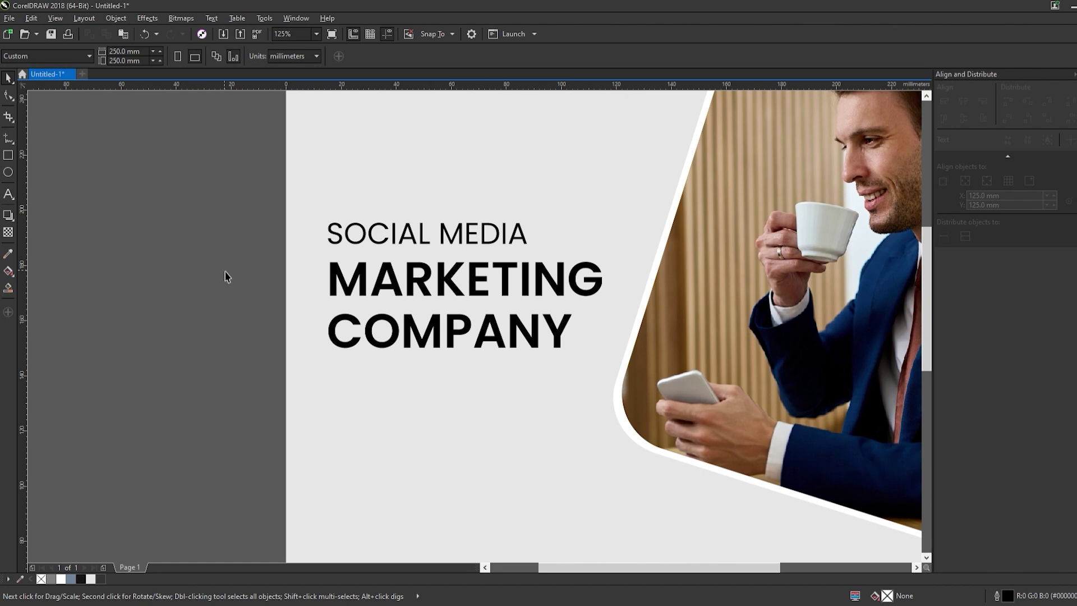
left_click(406, 295)
scroll(452, 292, "down", 2)
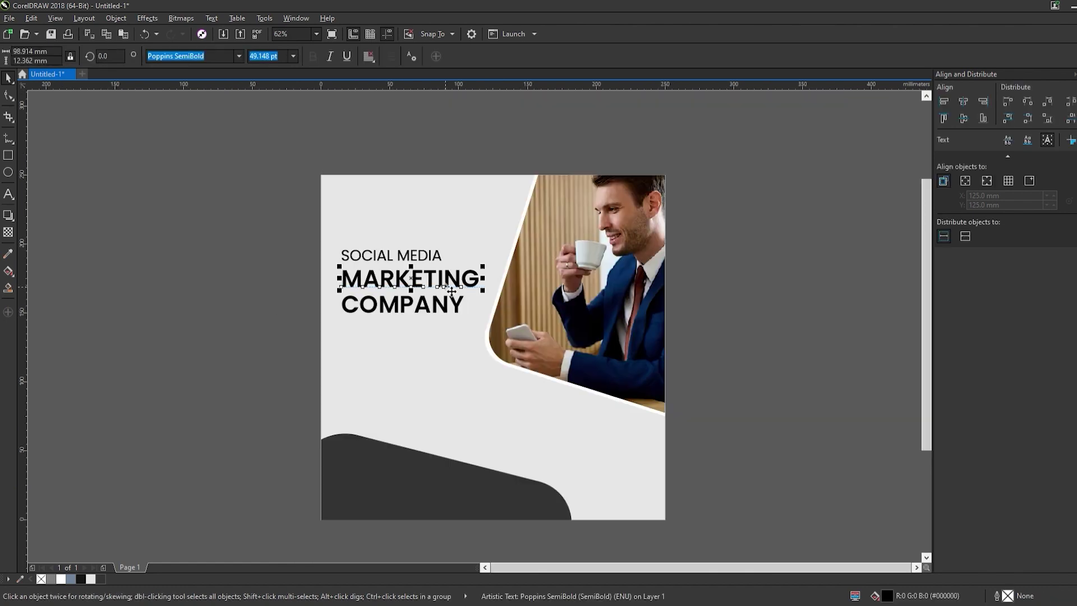
scroll(452, 292, "up", 2)
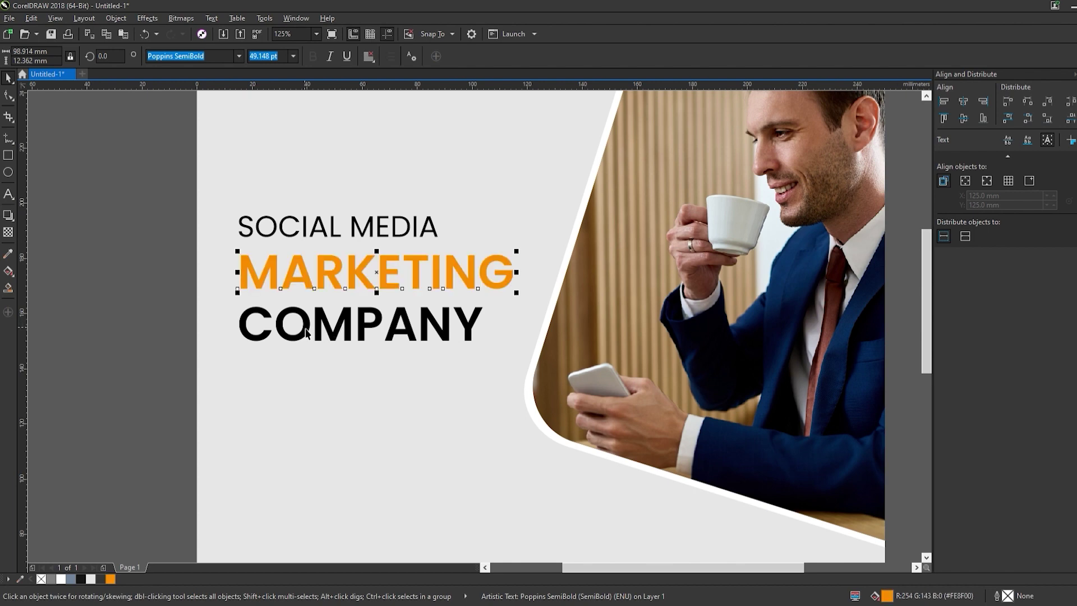
Step: Draw a straight horizontal line about 97 mm long beneath the "COMPANY" line
left_click(8, 142)
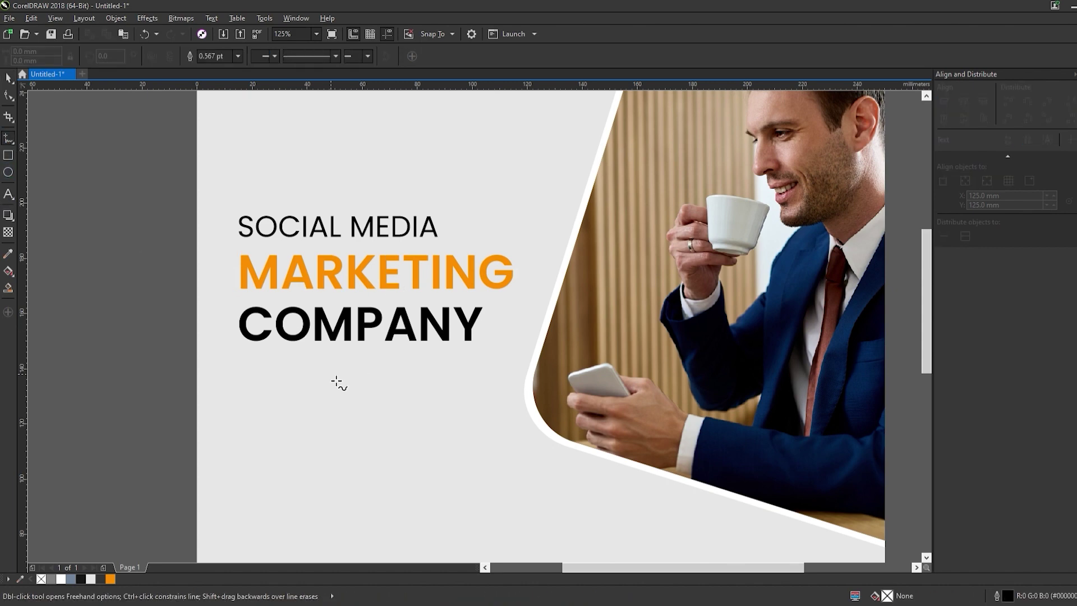
left_click(244, 366)
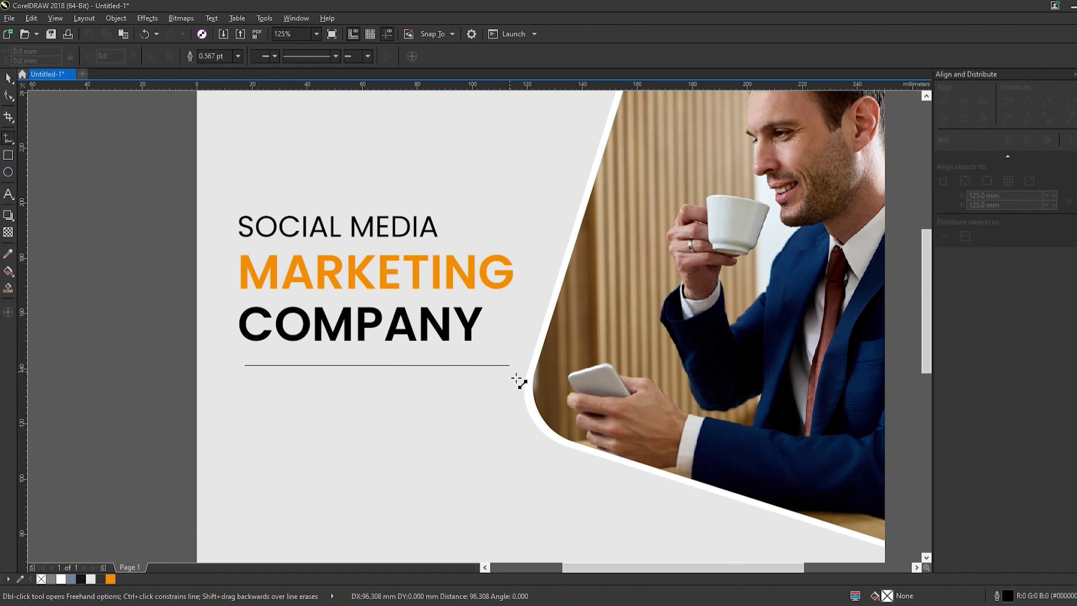
left_click(515, 373, "ctrl")
left_click(9, 78)
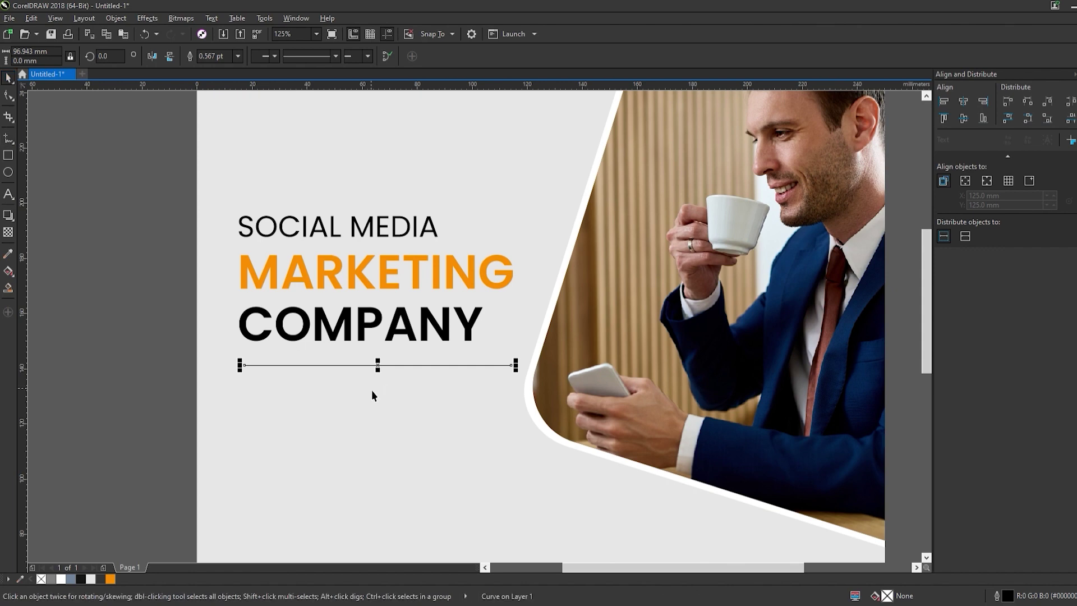
Step: Try an outline width of 8 pt on the horizontal line beneath "COMPANY"
scroll(319, 370, "up", 3)
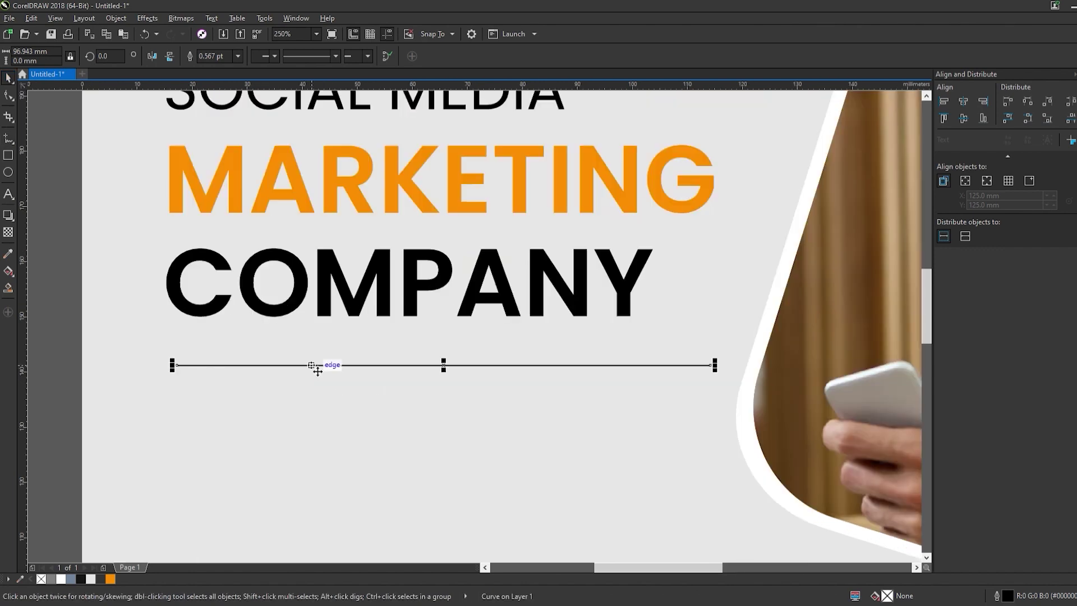
left_click(238, 57)
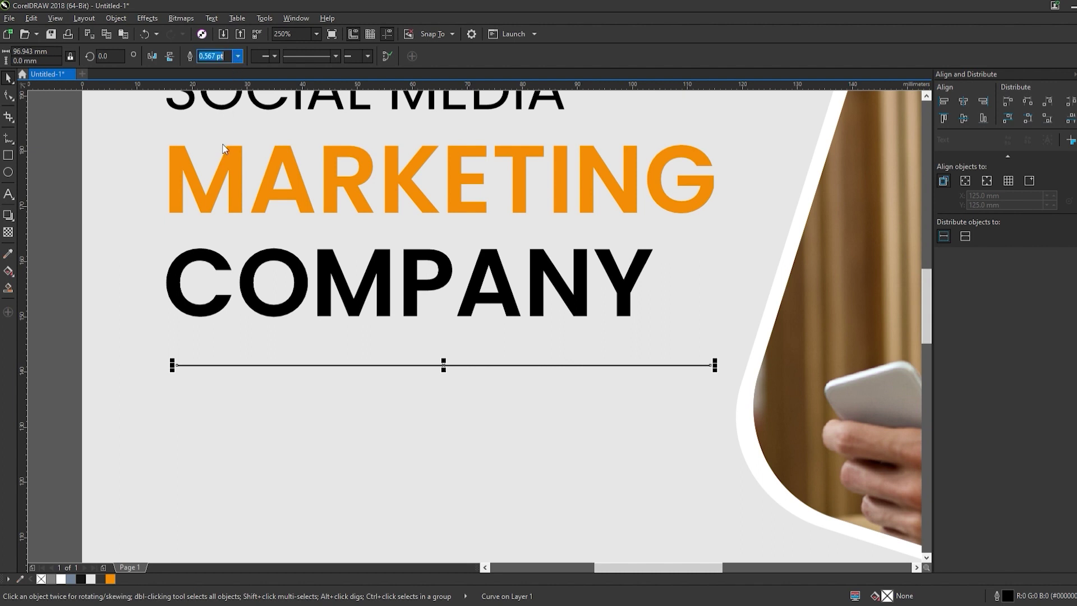
type("8")
key("Return")
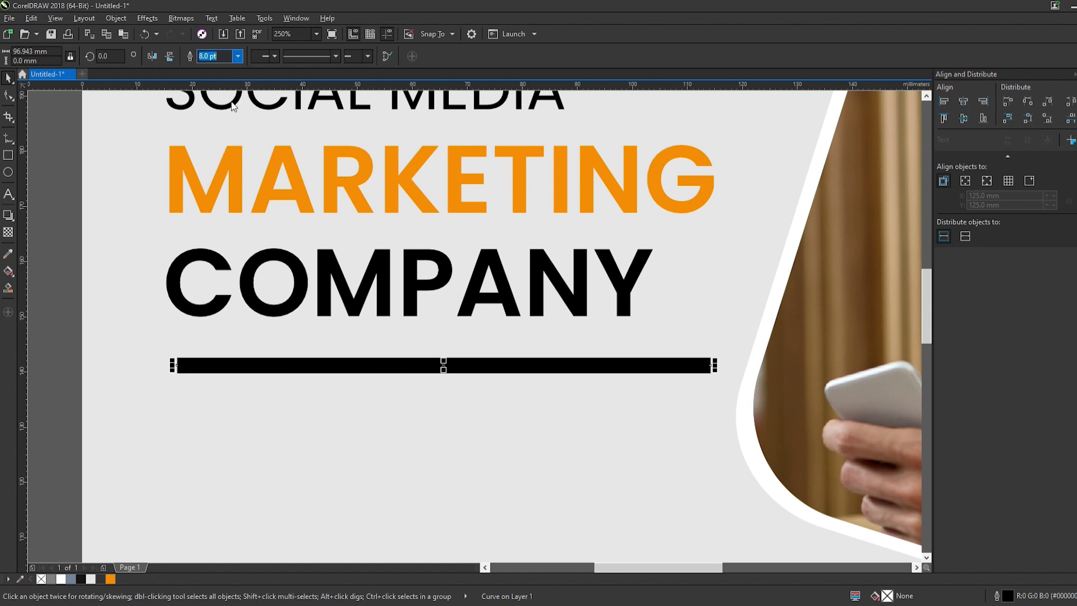
Step: Set the horizontal line's outline width to 1 pt and color it with the same orange as "MARKETING"
type("1")
key("Return")
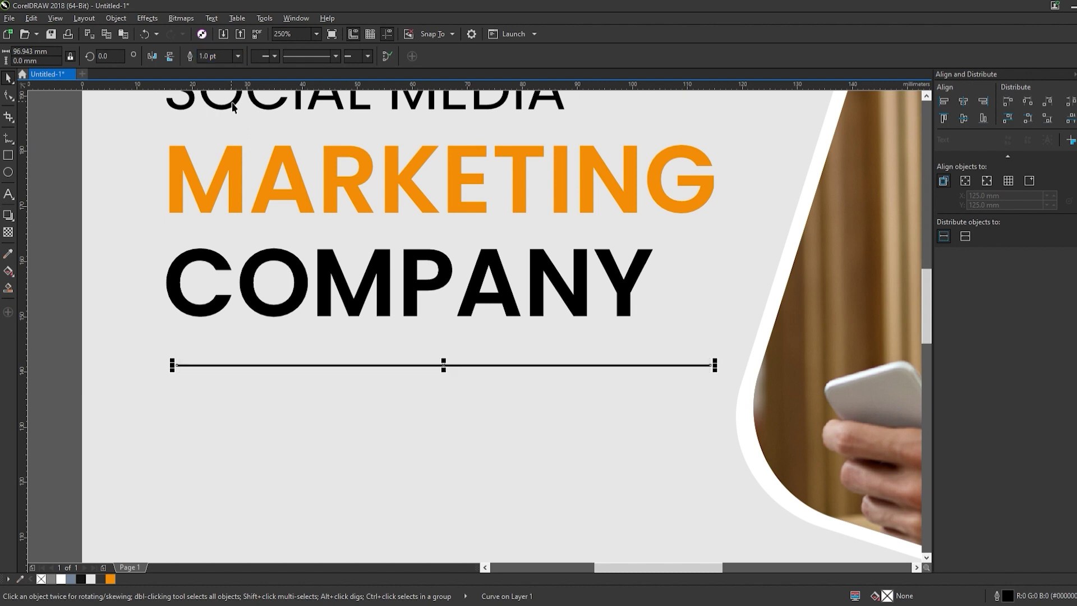
right_click(111, 579)
scroll(244, 466, "down", 2)
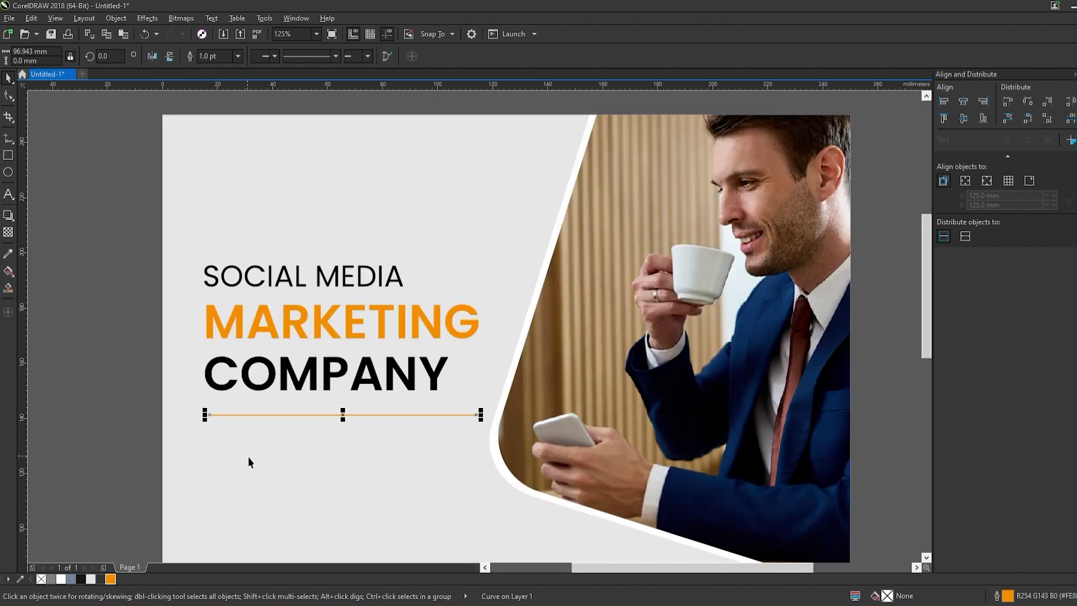
left_click(179, 322)
scroll(339, 292, "down", 2)
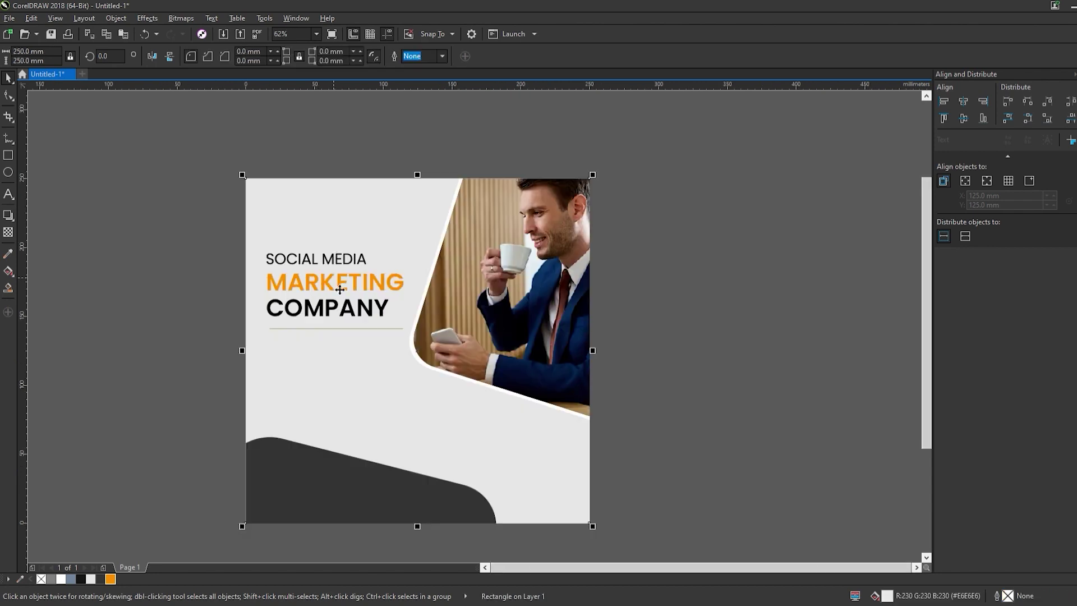
scroll(336, 348, "up", 2)
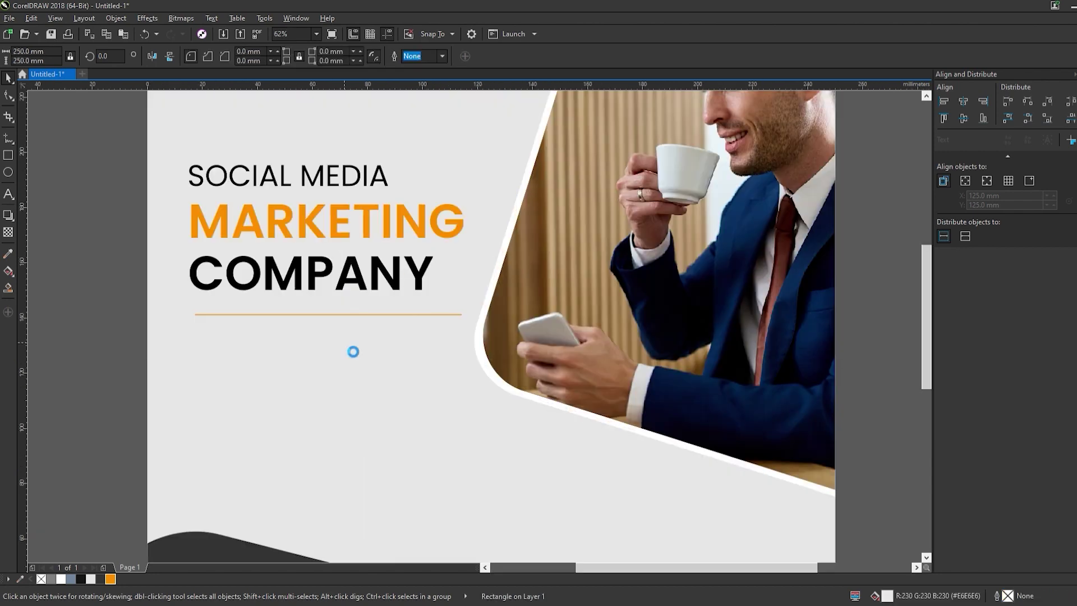
left_click(115, 360)
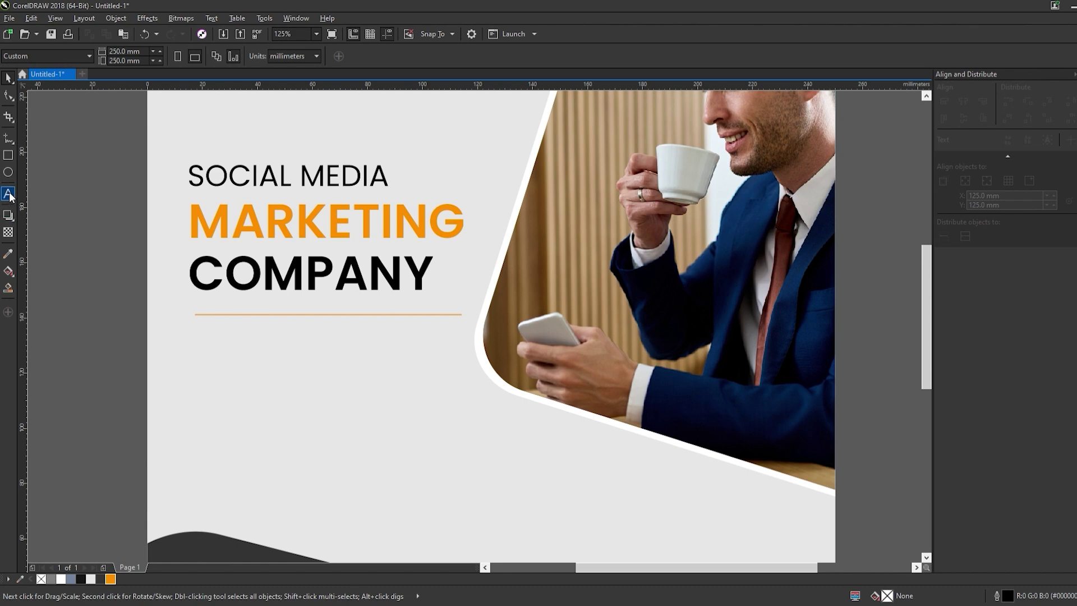
left_click(8, 194)
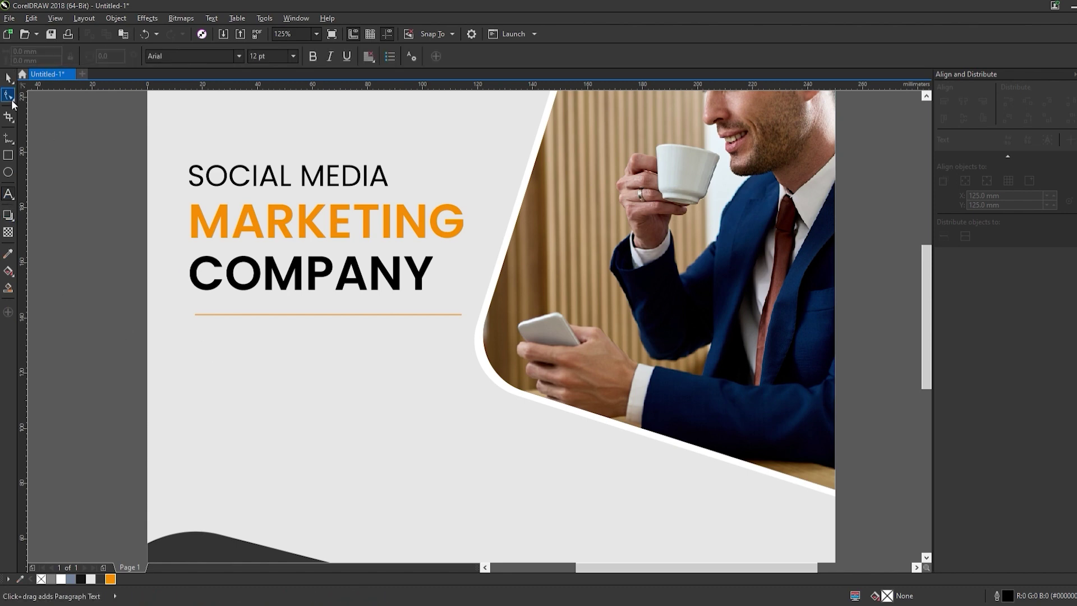
left_click(8, 78)
scroll(337, 335, "down", 2)
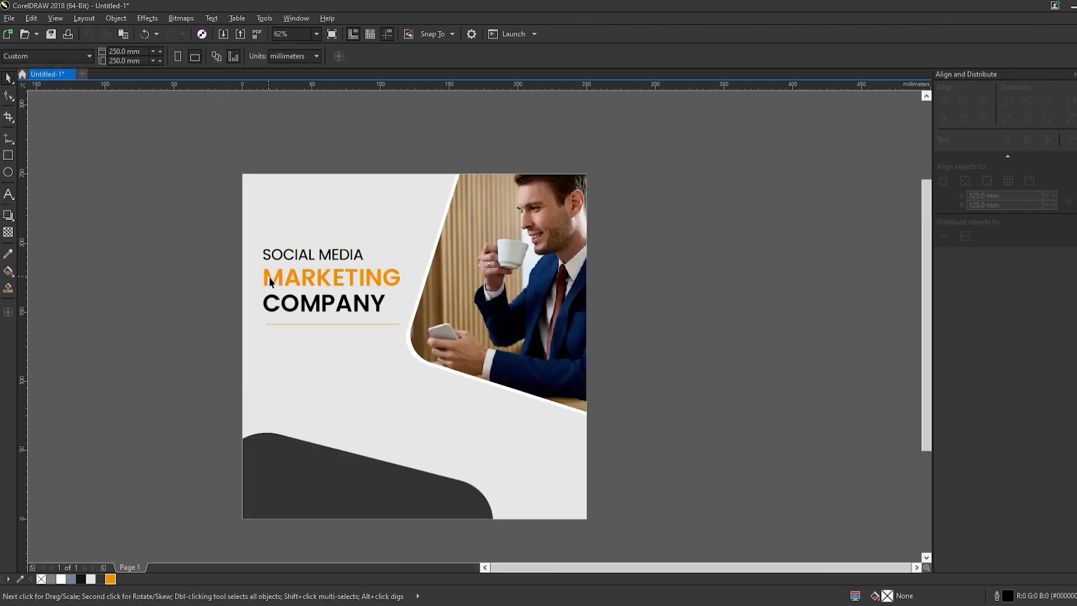
Step: Draw a tall, narrow rectangle about 15 mm wide and 205 mm high outside the page, beside its left edge
left_click(8, 156)
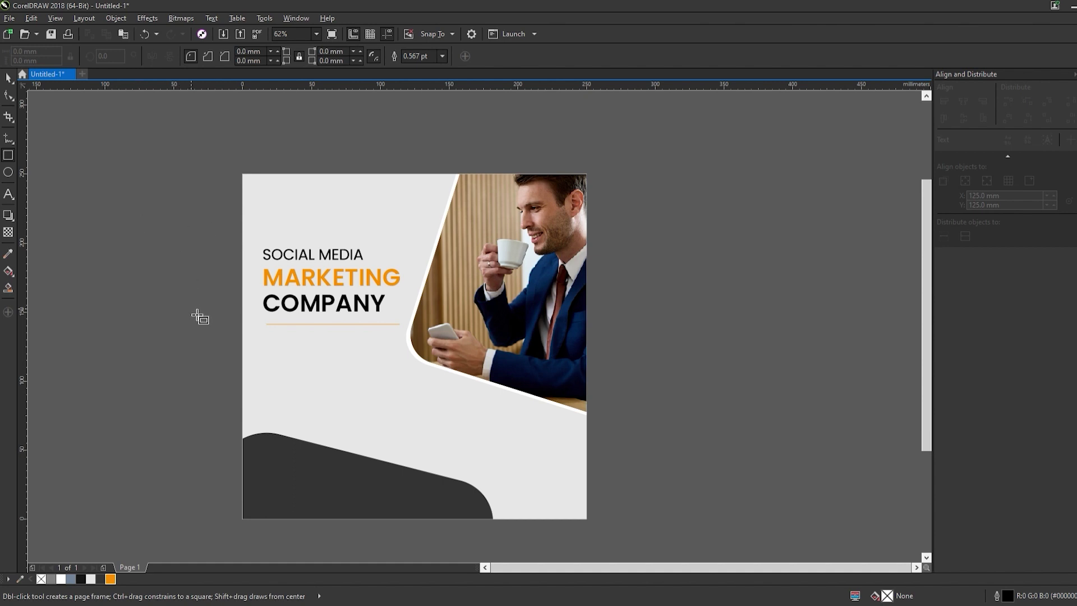
scroll(199, 312, "up", 2)
scroll(204, 312, "down", 2)
left_click_drag(139, 193, 165, 478)
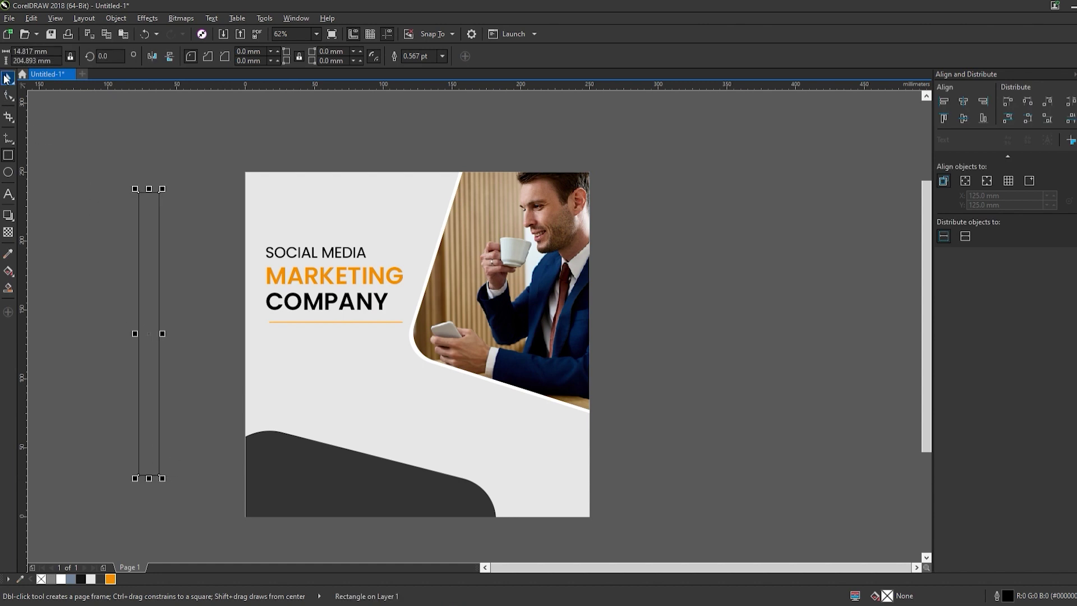
left_click(7, 78)
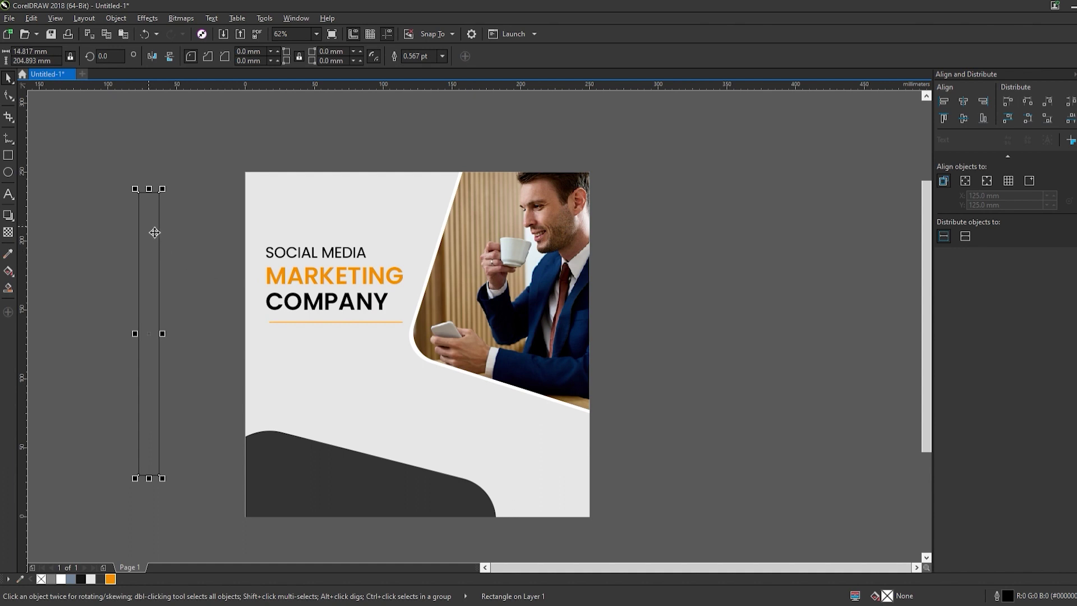
Step: Move the narrow rectangle closer to the page and set its width to 10 mm, scaling its height proportionally
left_click_drag(161, 204, 186, 202)
left_click_drag(52, 52, 1, 70)
type("1")
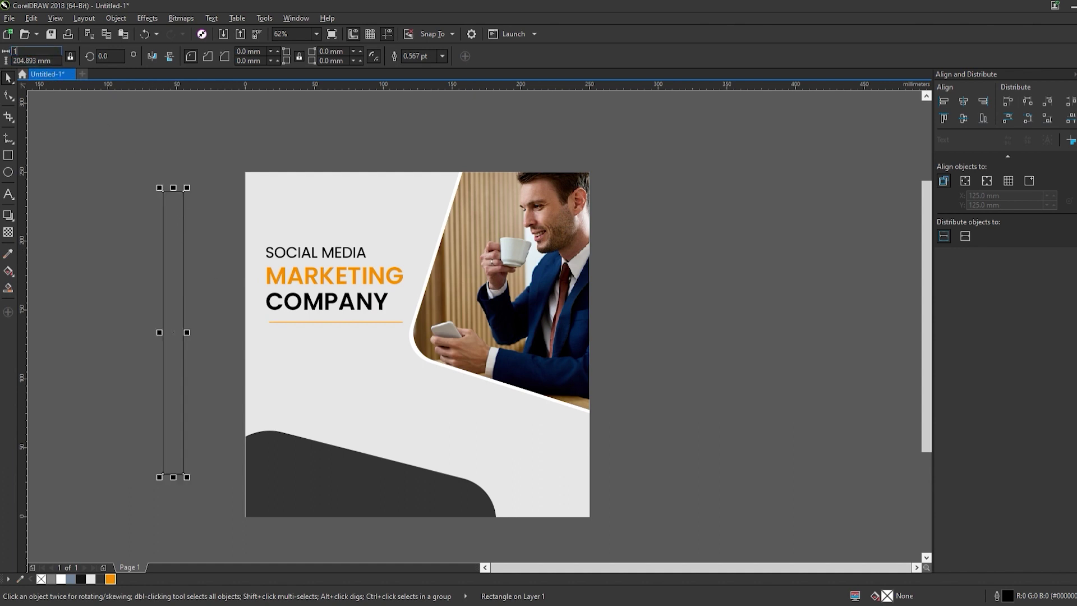
type("0")
key("Return")
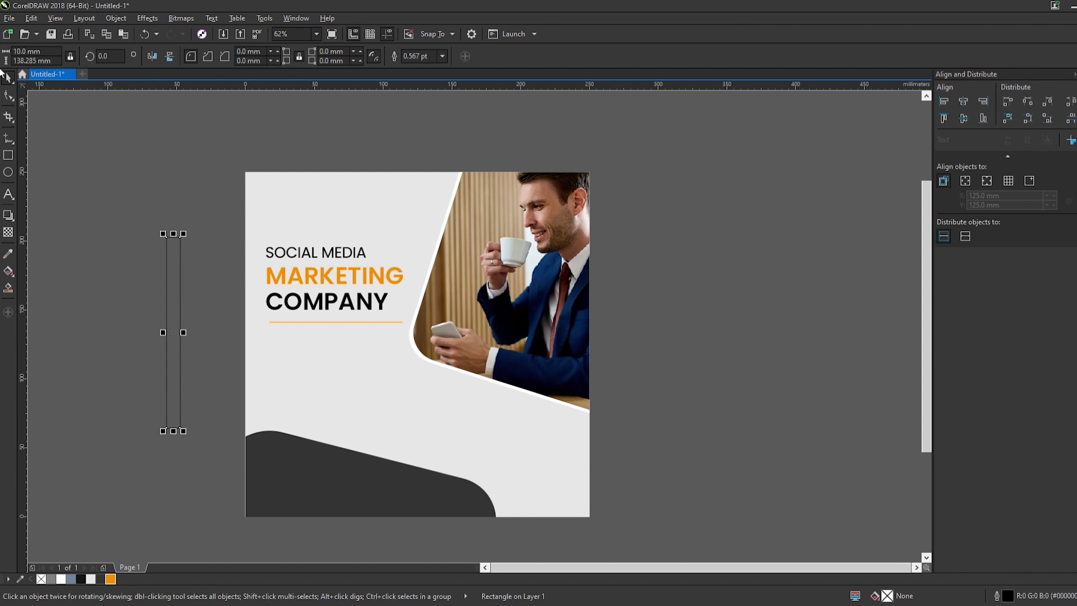
Step: Align the narrow rectangle to the left edge of the light gray background
left_click(295, 205, "shift")
key("l")
key("Escape")
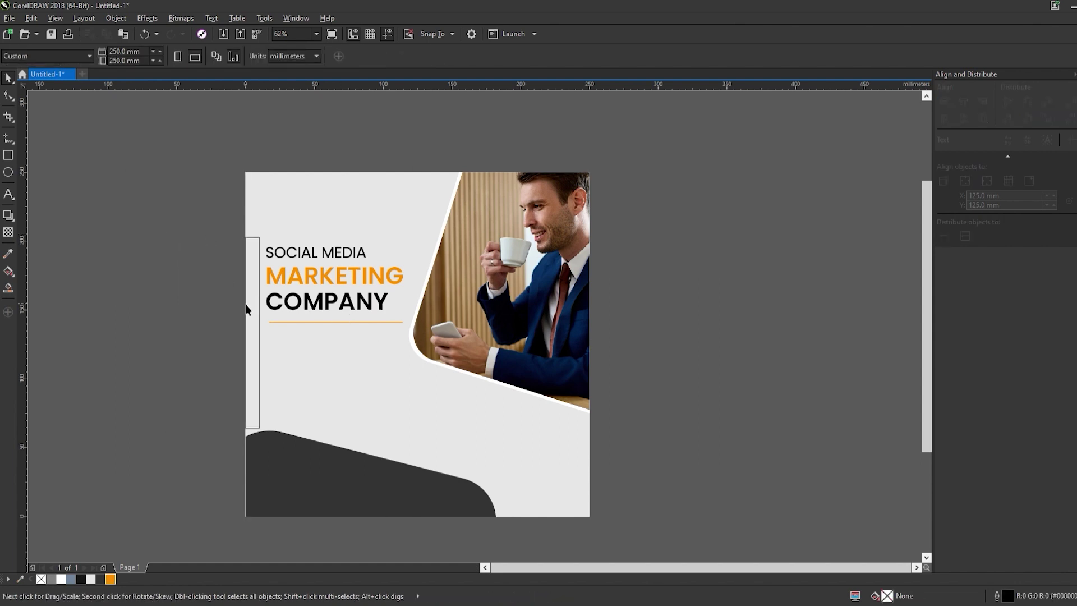
Step: Place a vertical guideline at 10 mm along the narrow rectangle's inner edge and move the headline texts and orange line against it
scroll(263, 331, "up", 3)
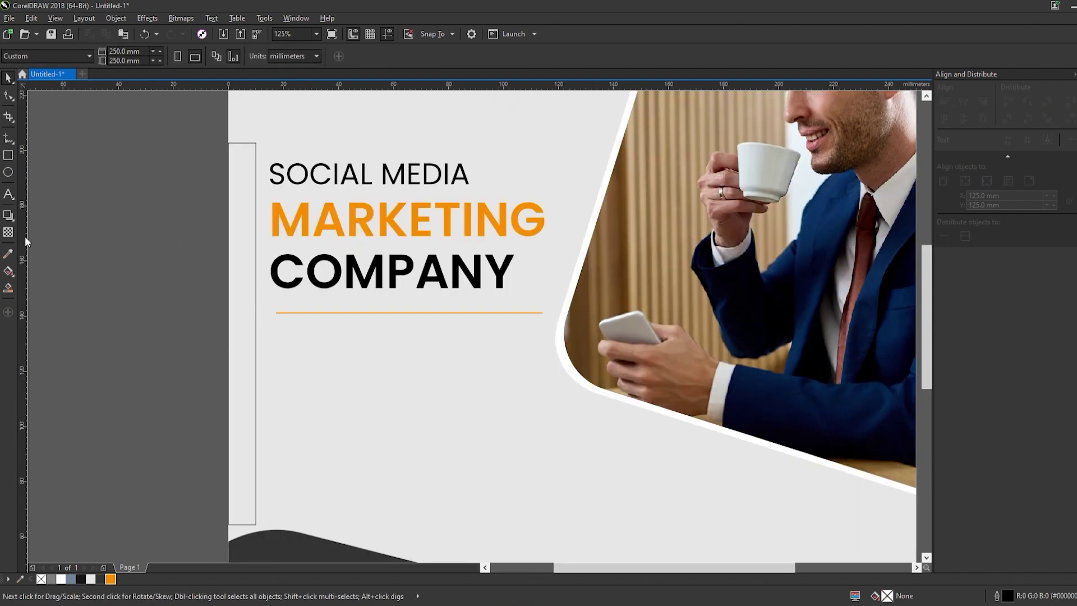
left_click_drag(25, 236, 256, 284)
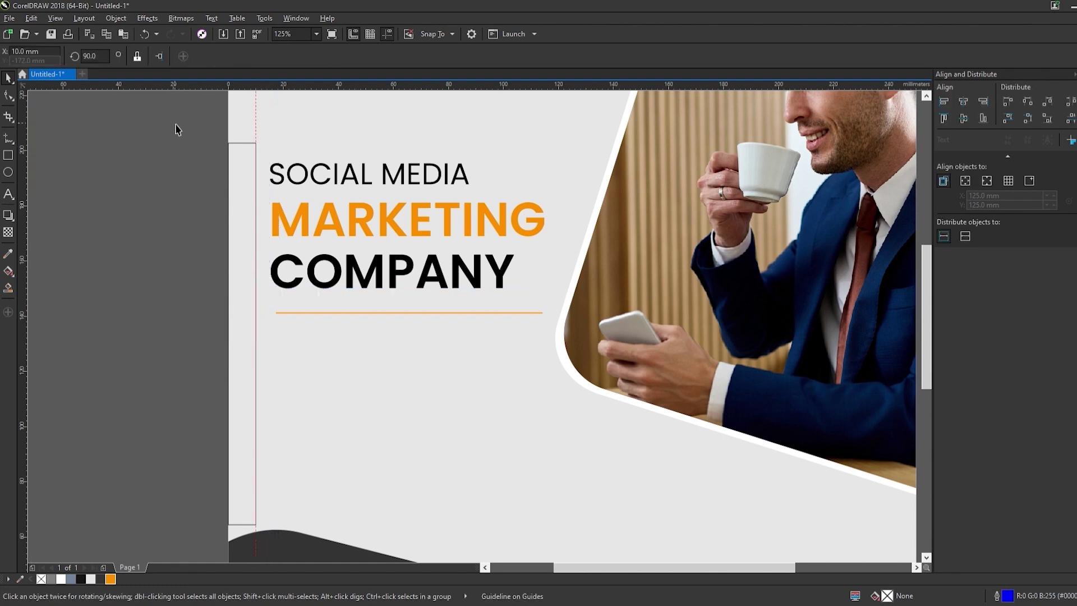
left_click_drag(176, 129, 589, 365)
left_click_drag(455, 222, 441, 225)
left_click(185, 185)
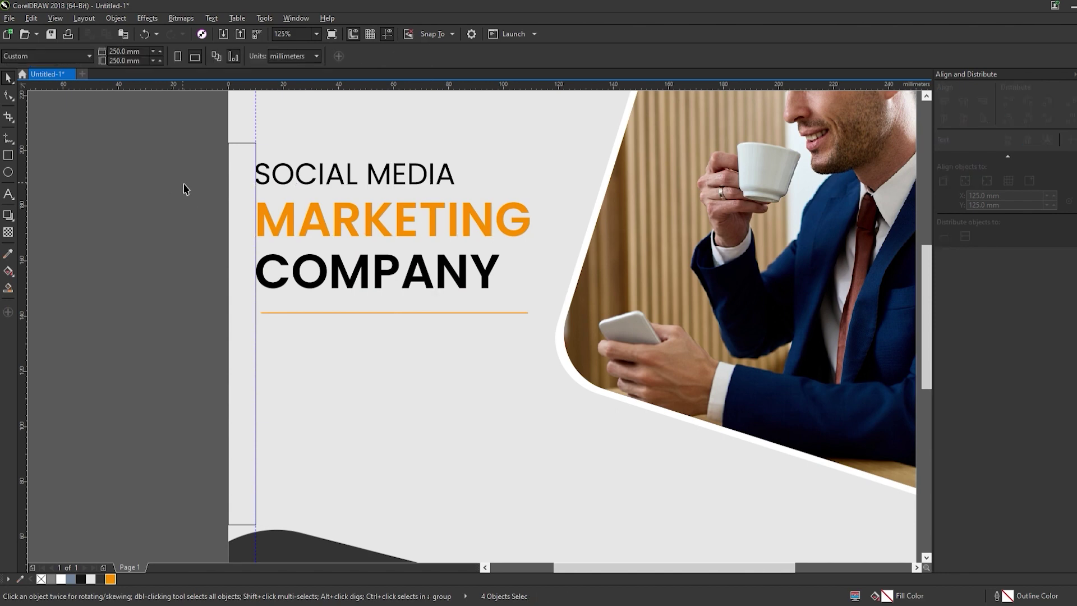
Step: Delete the narrow rectangle beside the headline
left_click(247, 183)
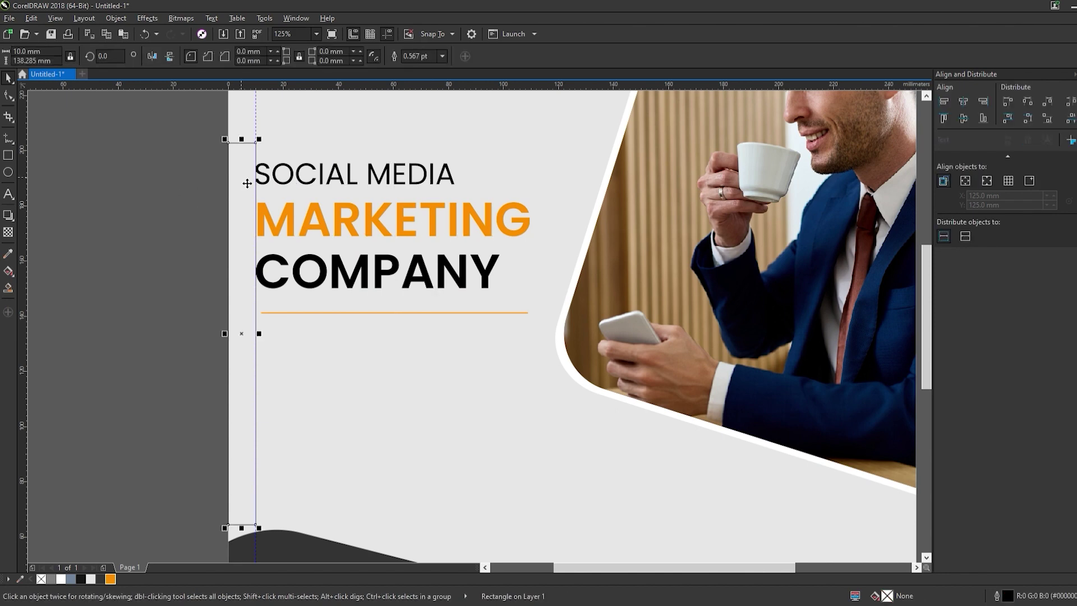
key("Delete")
key("F4")
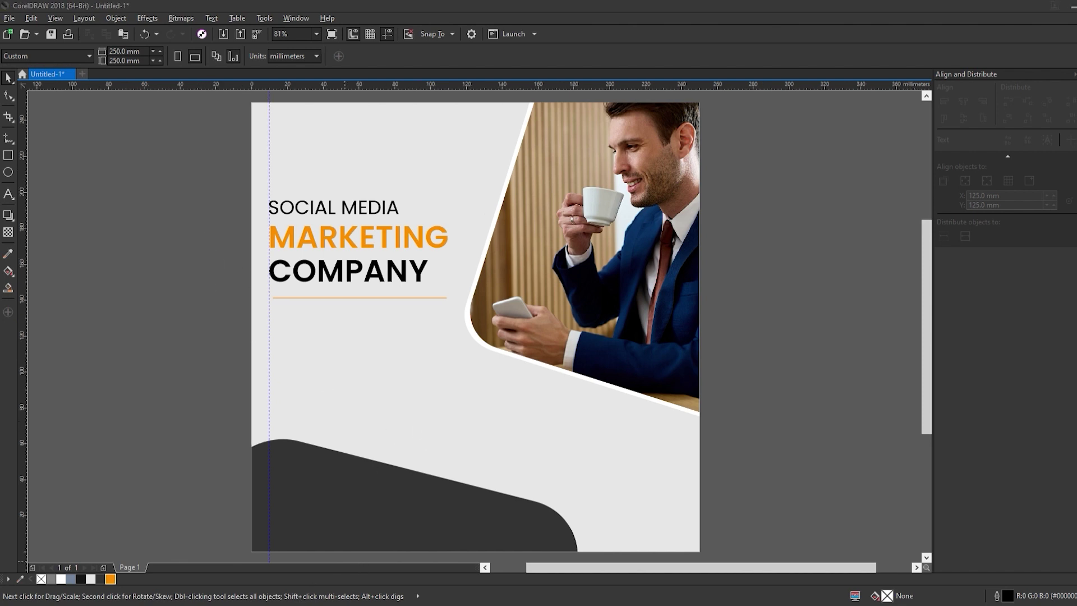
Step: Paste the copied white diamond logo and place it above the headline, against the vertical guideline
key("ctrl+v")
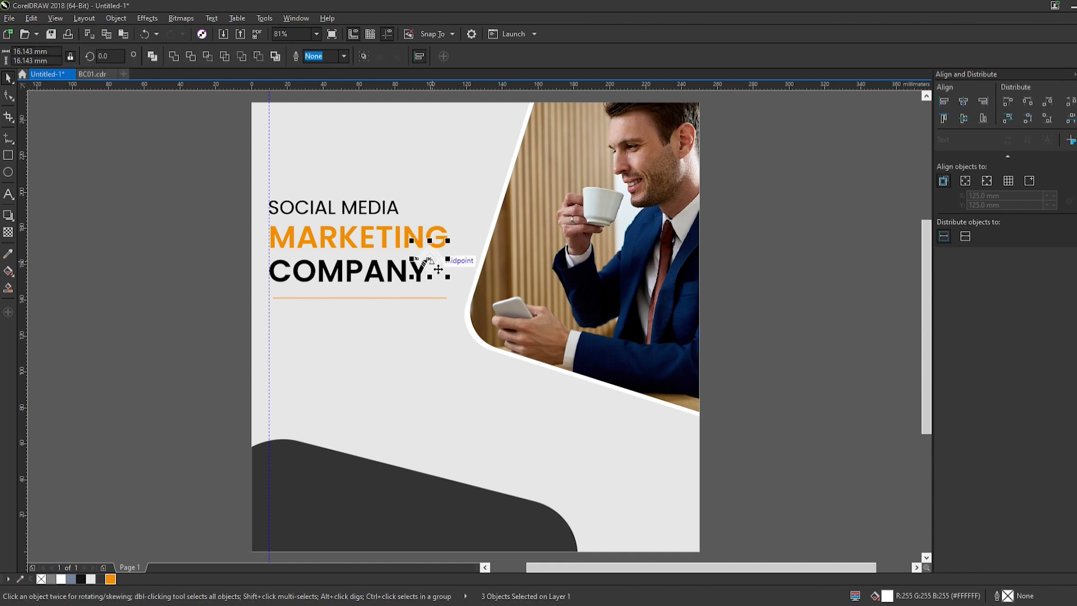
left_click_drag(436, 266, 282, 135)
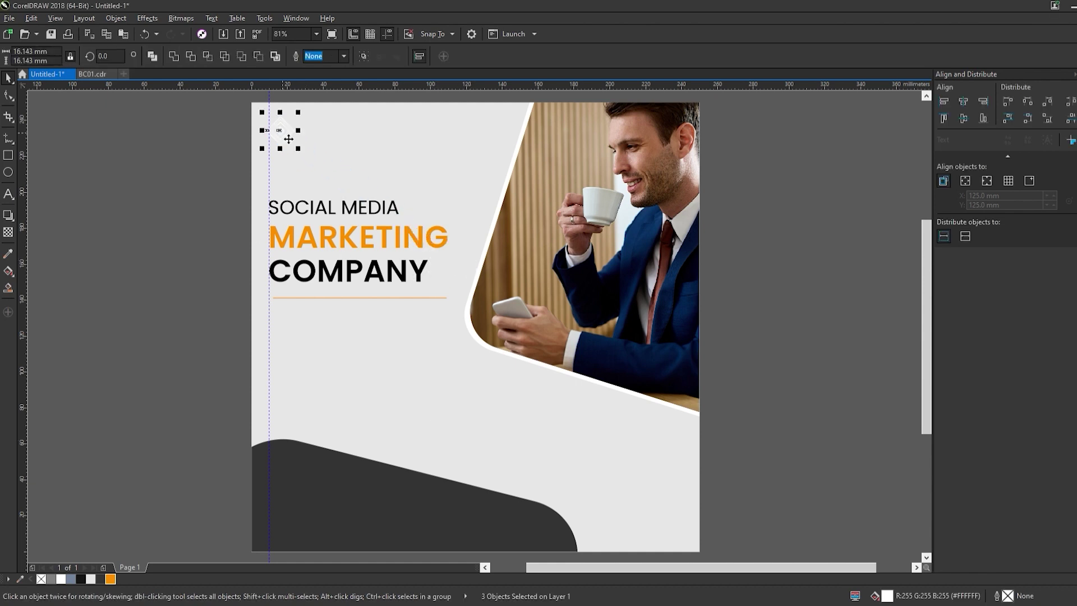
scroll(285, 131, "up", 4)
mouse_move(270, 192)
left_mouse_down()
mouse_move(281, 188)
mouse_move(281, 197)
left_mouse_up()
scroll(265, 249, "down", 2)
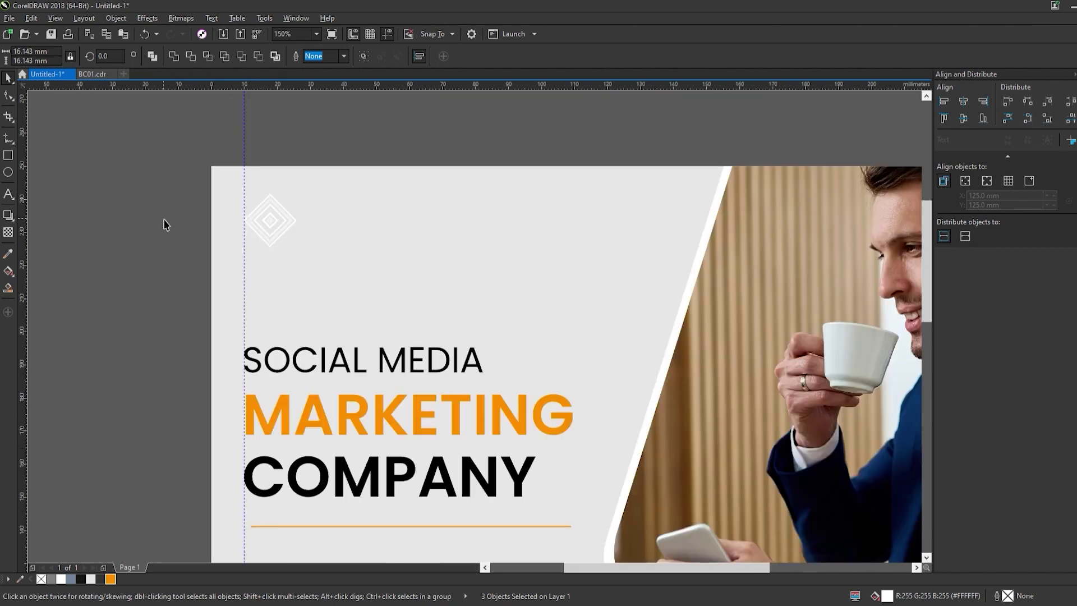
Step: Draw a rectangle about 12 mm wide and 53 mm high outside the page and set its height to 10 mm, scaling proportionally
left_click(164, 224)
left_click(9, 156)
mouse_move(70, 141)
left_mouse_down()
mouse_move(157, 300)
mouse_move(117, 321)
left_mouse_up()
left_click(54, 61)
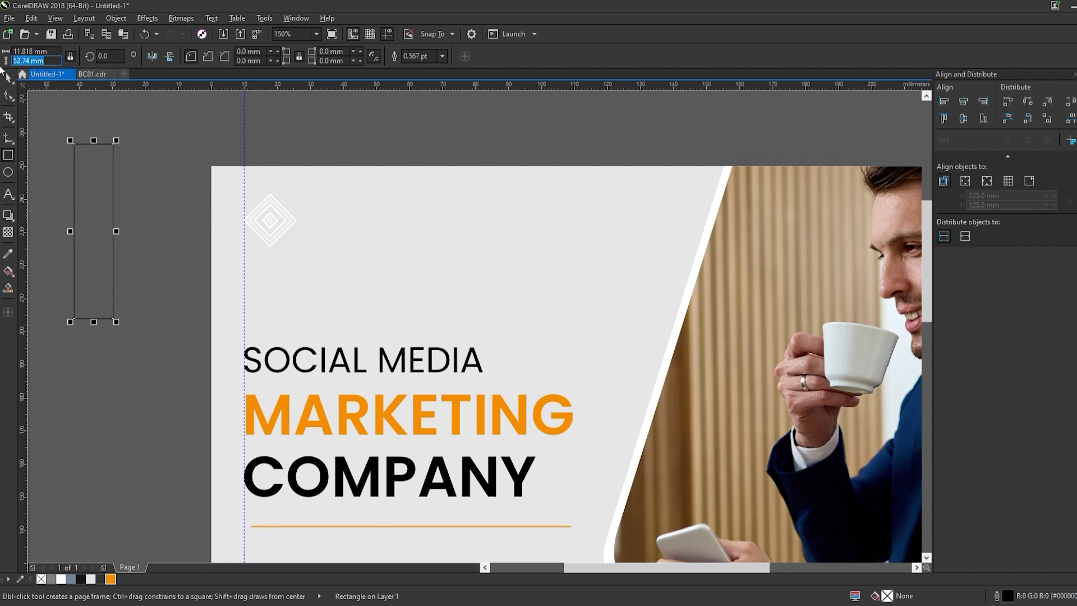
type("10")
key("Return")
left_click(8, 77)
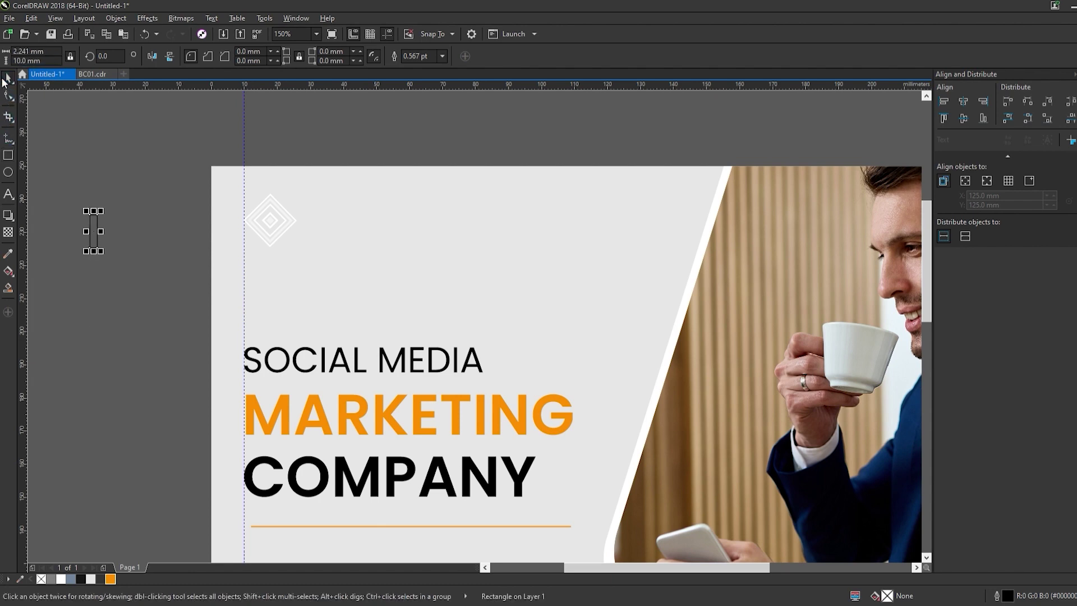
Step: Stretch the small rectangle to about 61 mm wide across the page's edge and align it to the top of the light gray background
left_click_drag(106, 238, 292, 237)
left_click(406, 241, "shift")
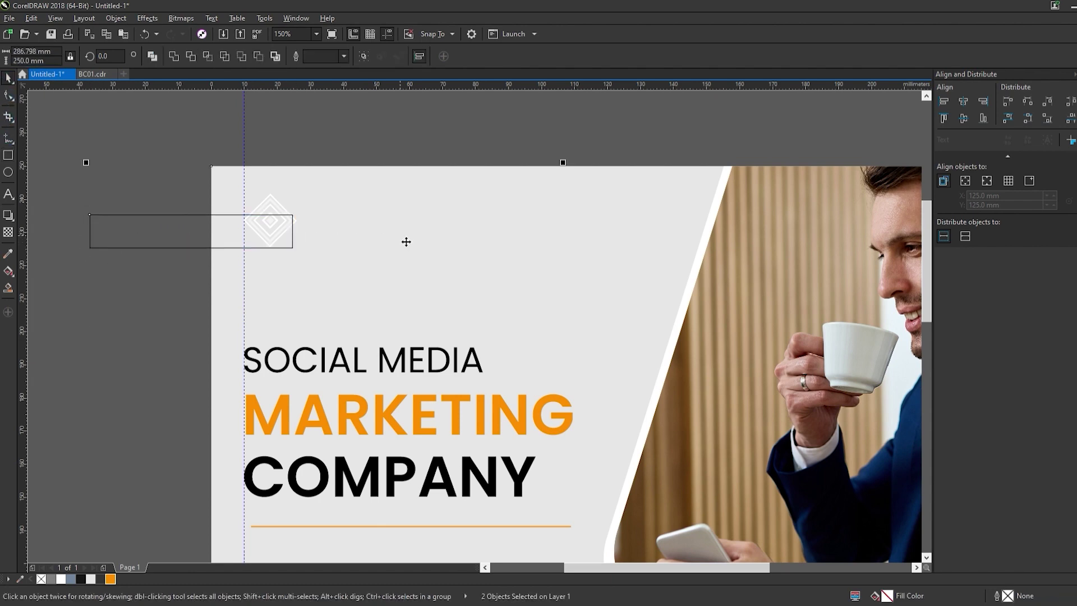
key("t")
left_click(310, 164)
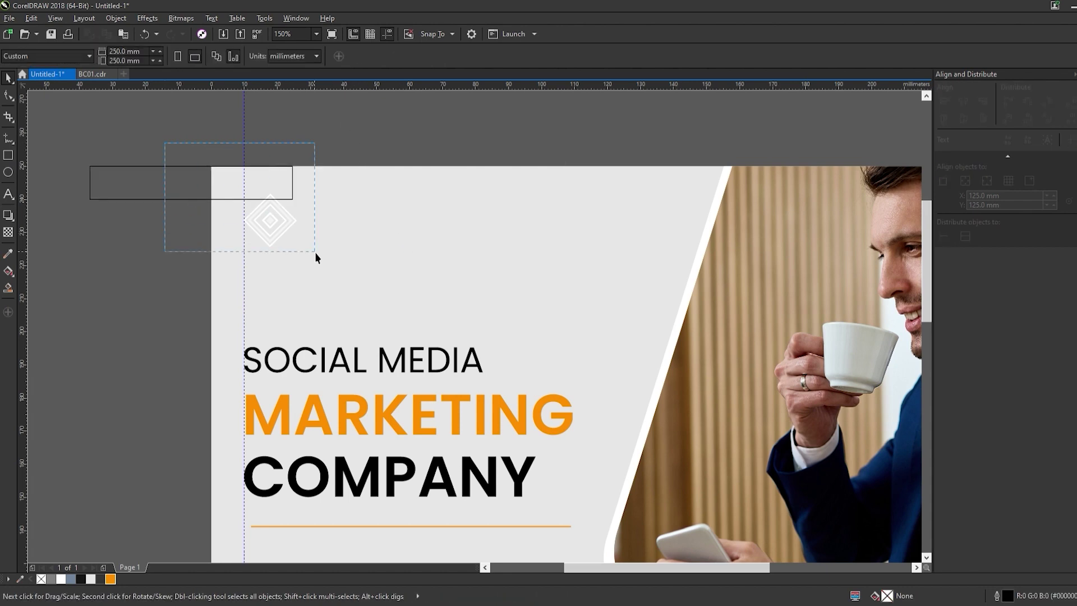
Step: Move the diamond logo so its upper tip touches the rectangle's lower edge and its side touches the vertical guideline
left_click_drag(315, 254, 280, 233)
scroll(271, 221, "up", 3)
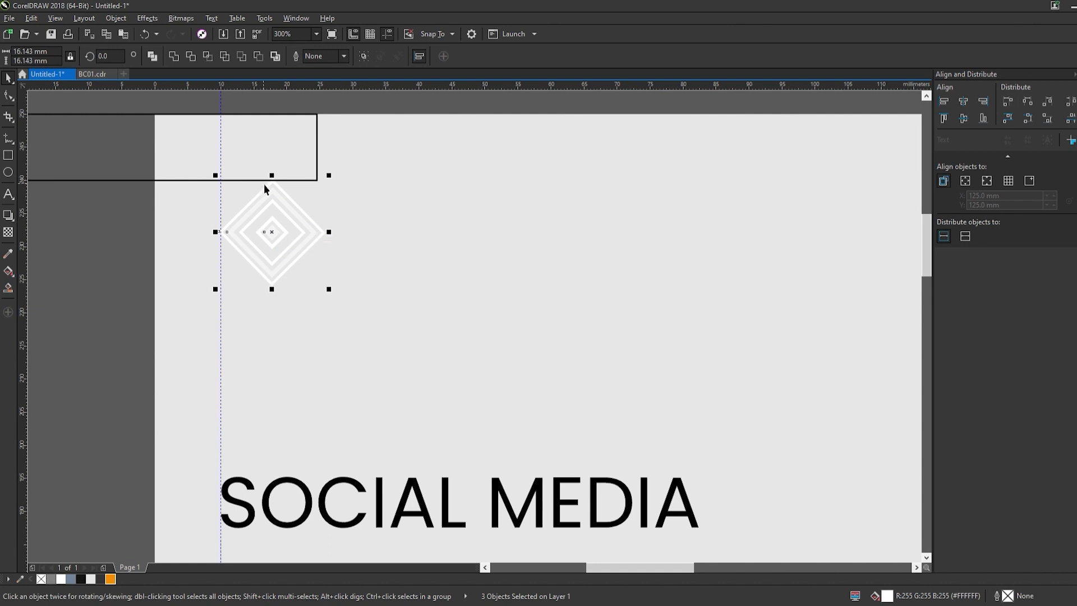
scroll(272, 178, "up", 4)
left_click_drag(281, 193, 279, 207)
scroll(278, 206, "down", 7)
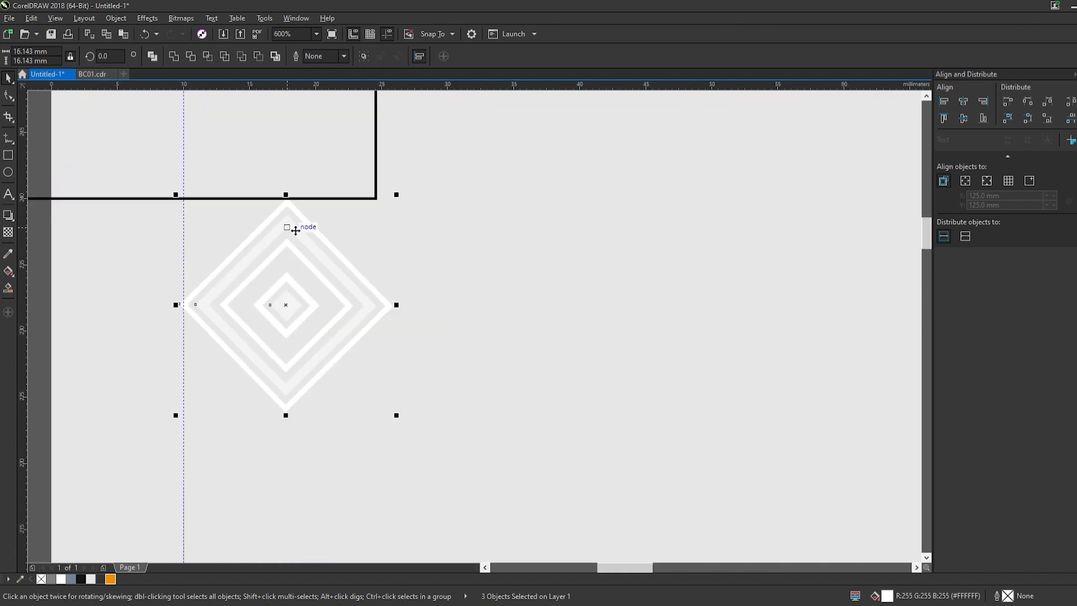
Step: Place a horizontal guideline along the 10 mm high rectangle's lower edge and delete the rectangle
left_click(206, 188)
scroll(206, 188, "down", 1)
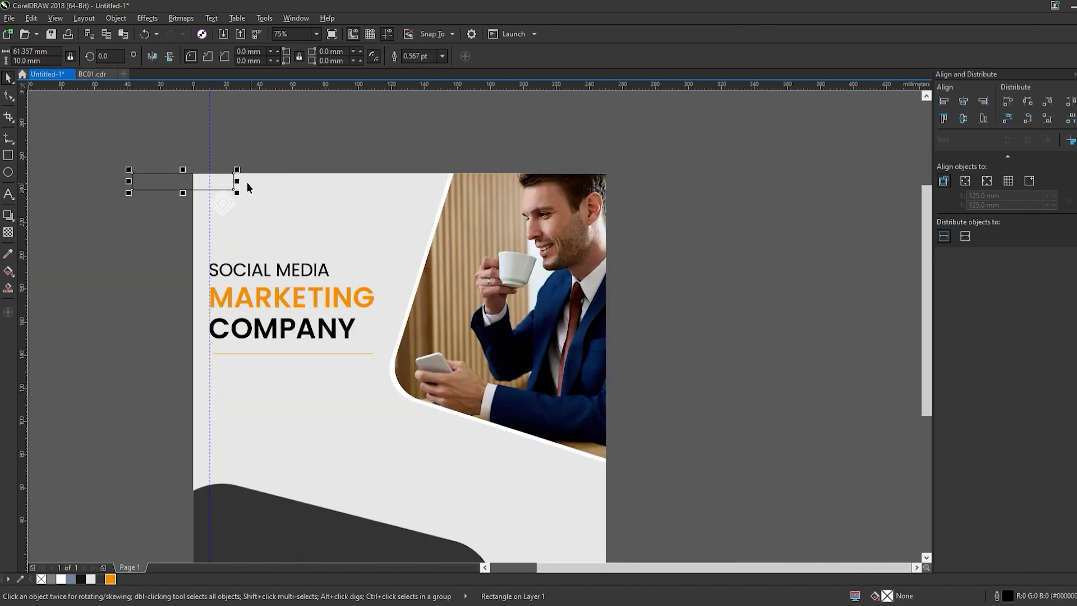
left_click_drag(257, 85, 189, 188)
left_click(173, 187)
key("Delete")
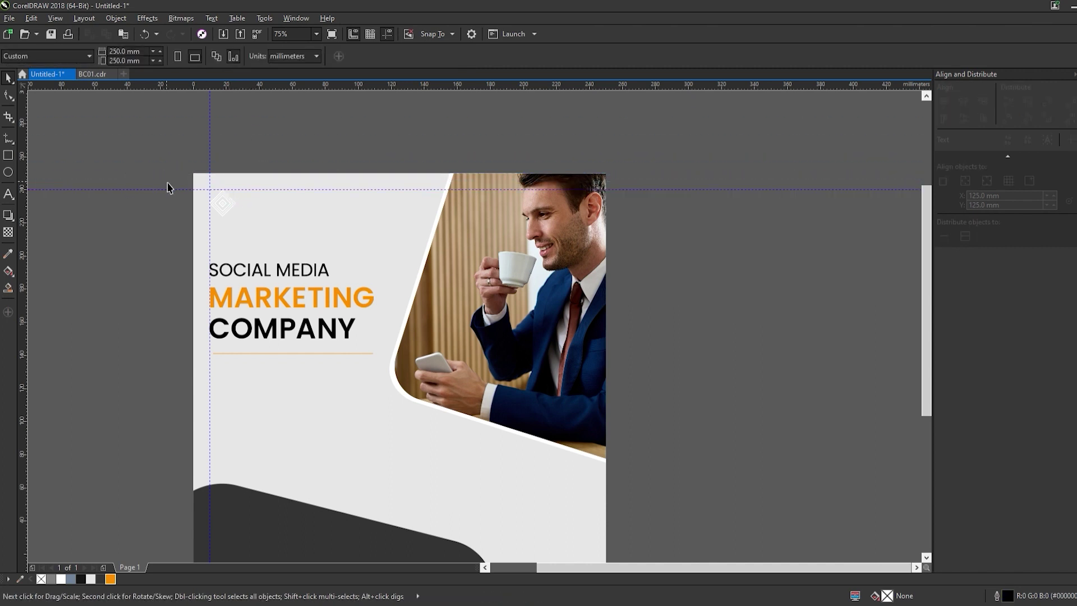
Step: Enlarge the diamond logo to about 23.5 mm from its guideline corner and fill it with the orange of "MARKETING"
scroll(168, 188, "up", 3)
left_click_drag(148, 137, 235, 215)
scroll(296, 269, "up", 2)
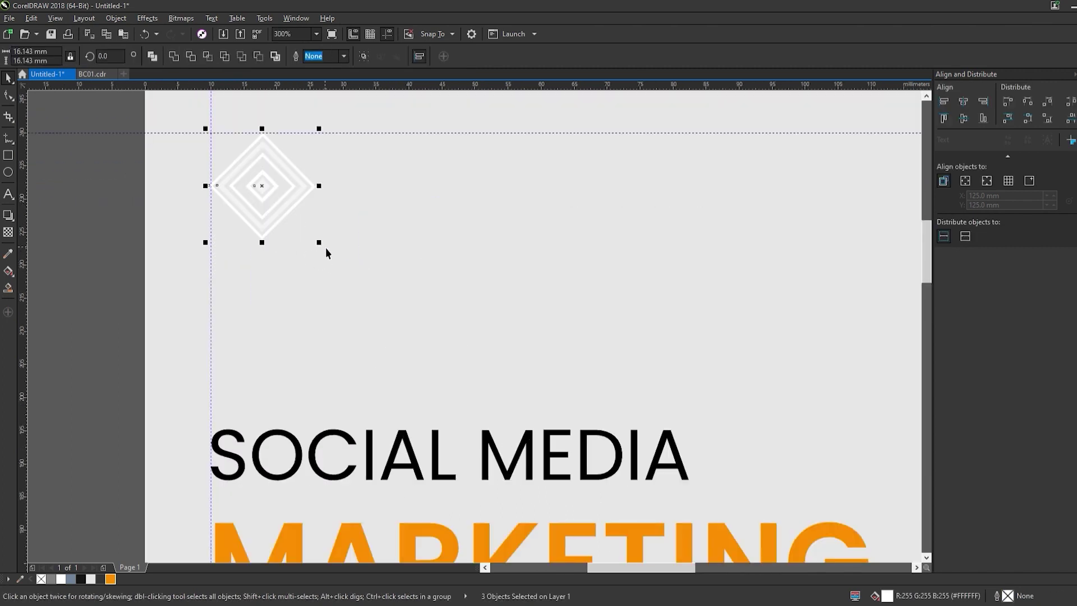
left_click_drag(355, 287, 371, 307)
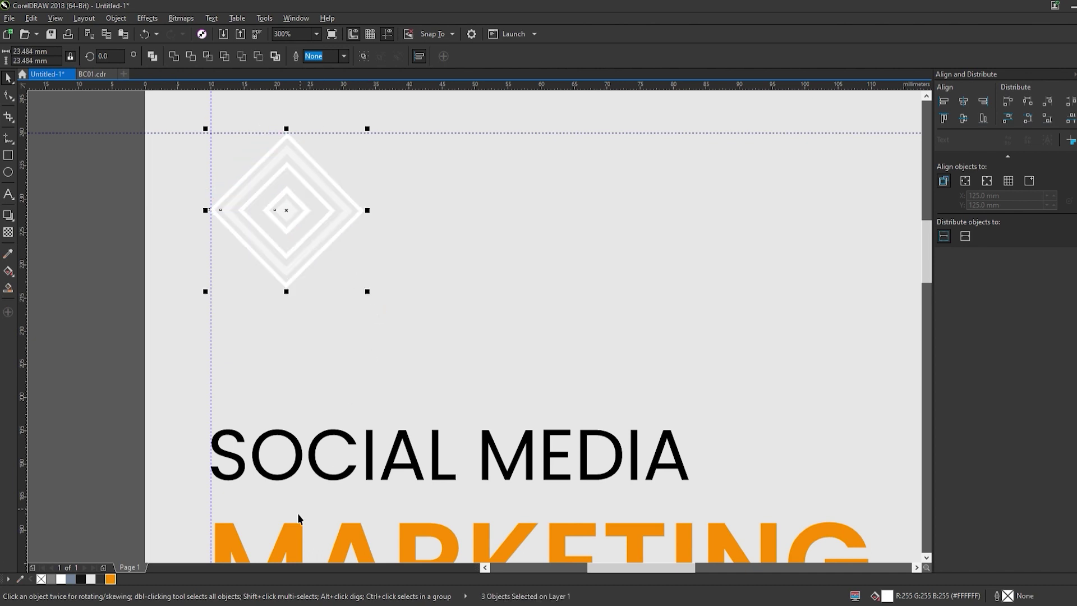
left_click(110, 578)
scroll(165, 291, "down", 2)
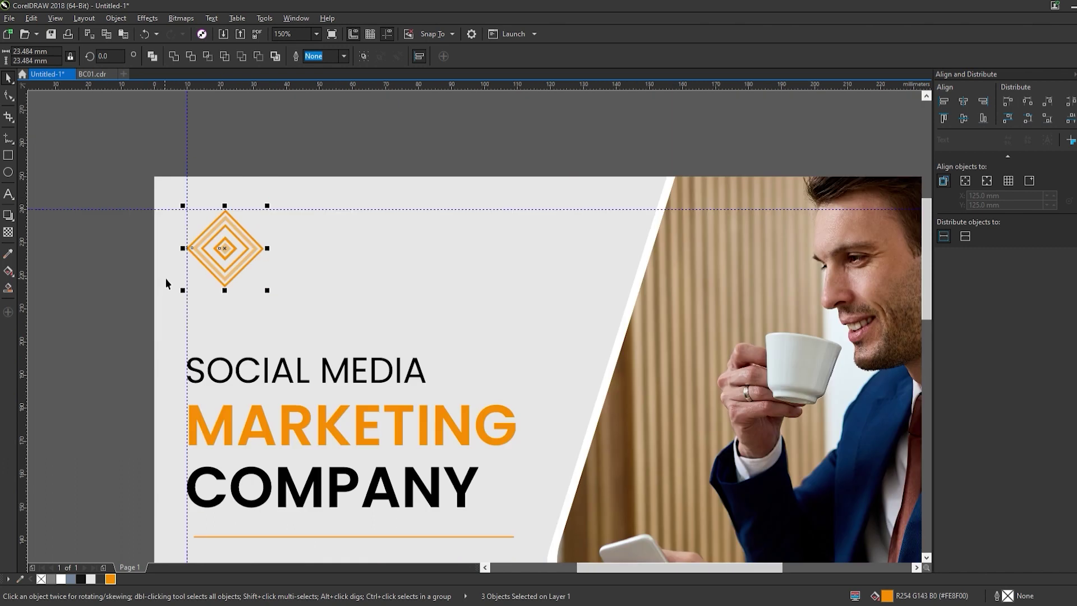
Step: Fill the diamond logo's pale center square and pale middle ring with gray #999999
left_click(286, 133)
scroll(275, 161, "up", 1)
left_click(176, 334)
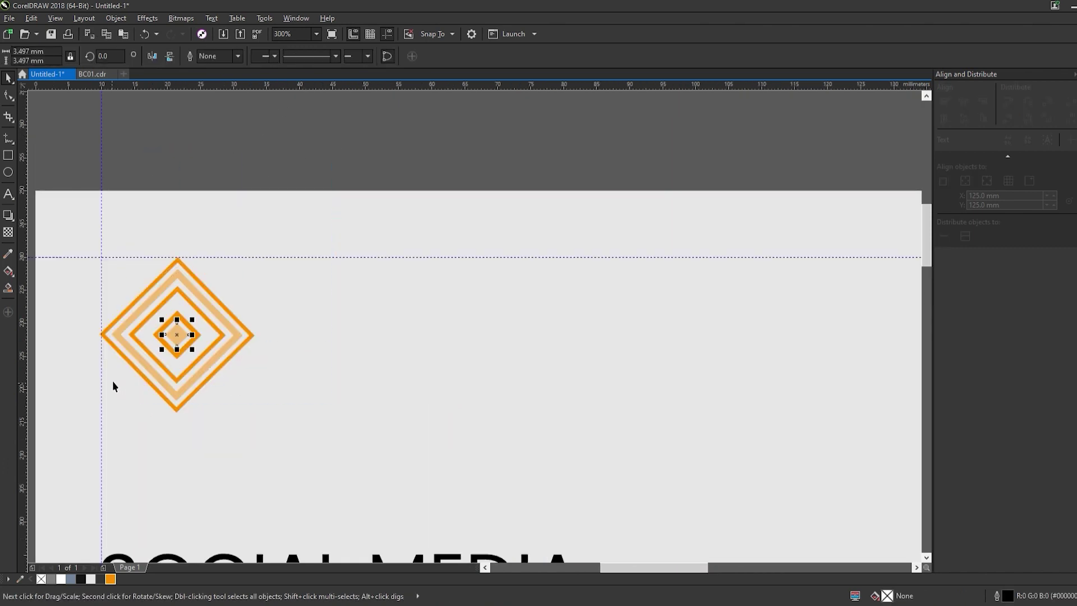
left_click(119, 339, "shift")
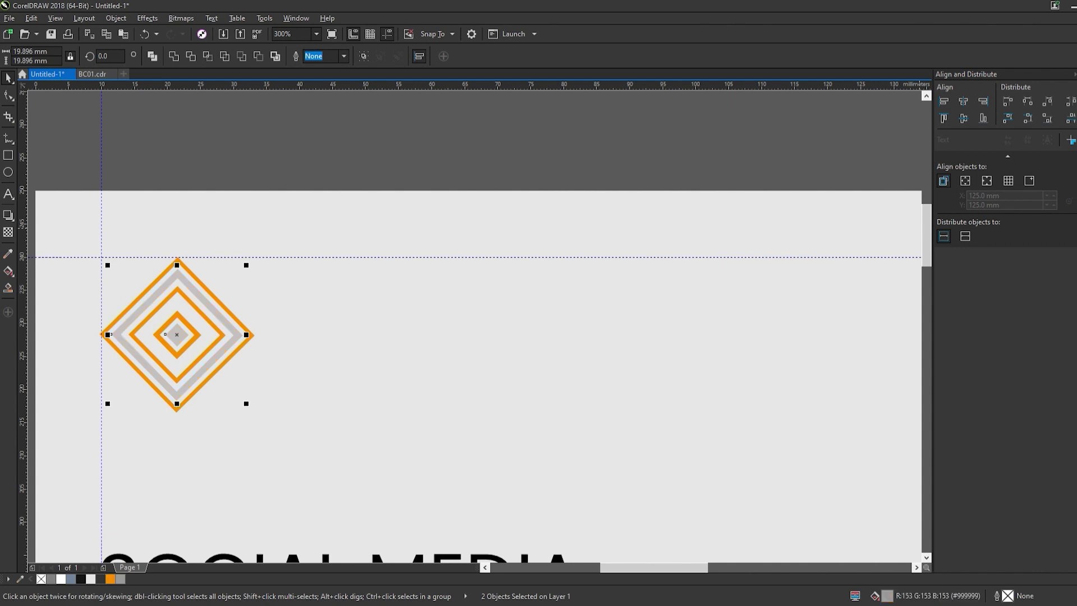
scroll(356, 205, "down", 2)
left_click(379, 193)
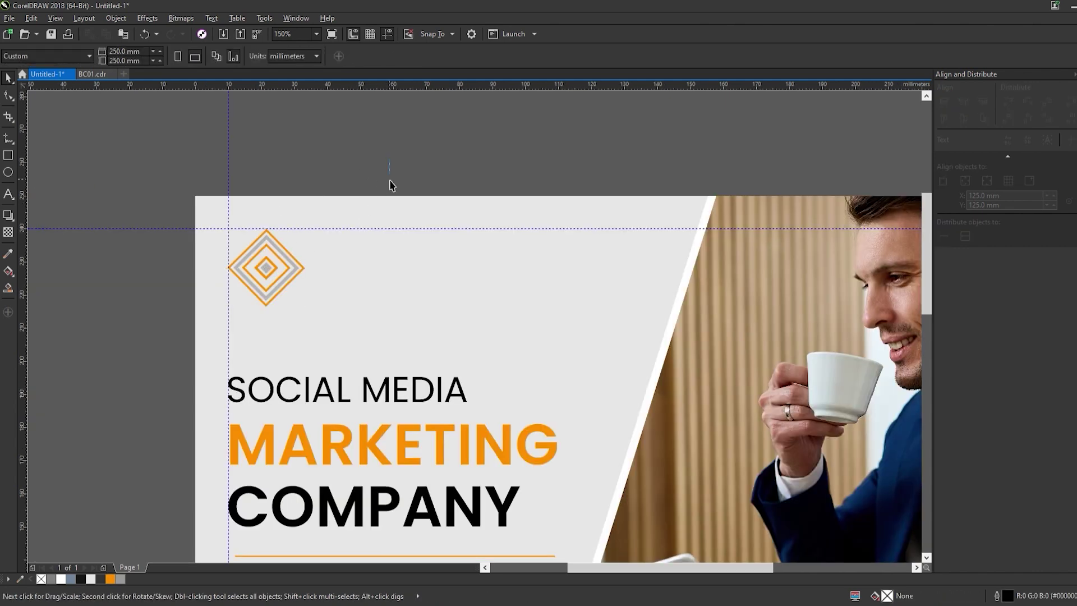
Step: Copy the "SOCIAL MEDIA" text beside the diamond logo and replace its wording with "LOGO" and "HERE" on separate lines
left_click_drag(391, 185, 183, 324)
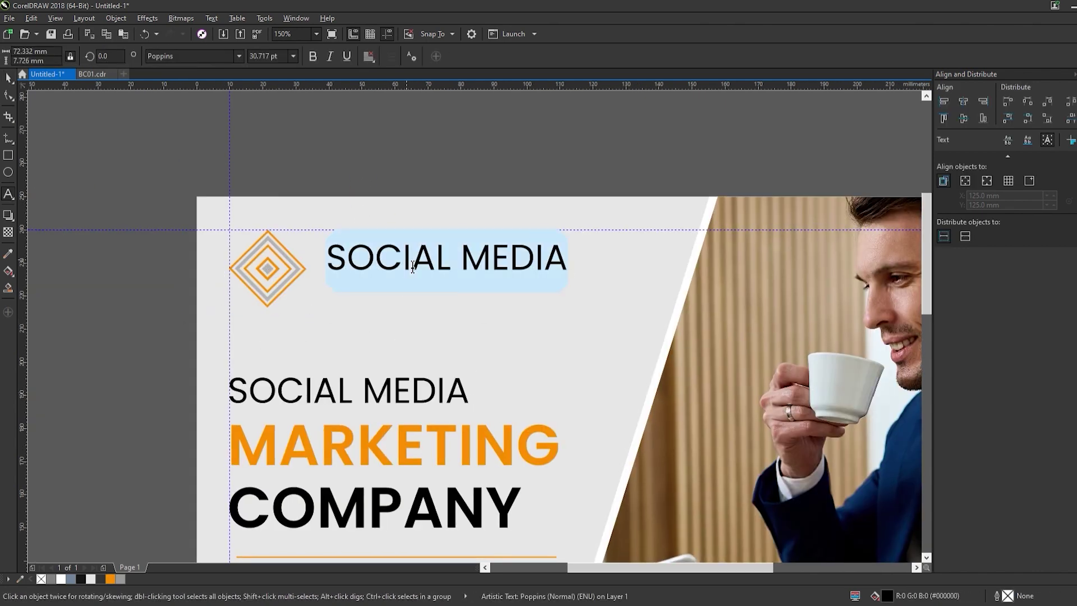
type("LOGO")
key("Return")
type("HERE")
key("ctrl+space")
scroll(416, 262, "up", 2)
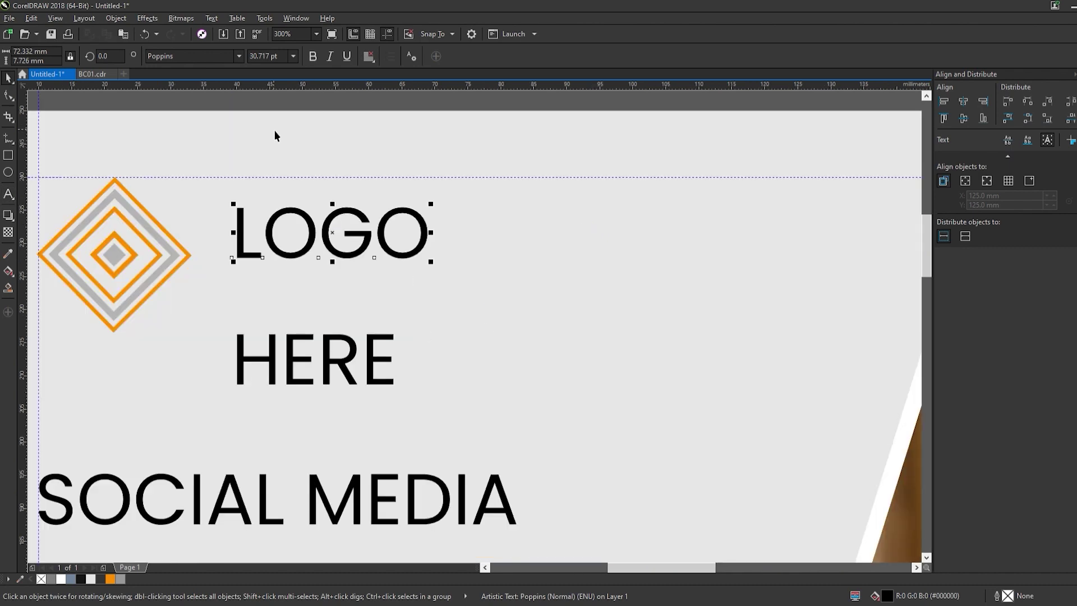
Step: Make "LOGO" bold and fit "HERE" closely beneath it at about 17 pt, letter-spaced to match its width
left_click(312, 56)
left_click_drag(321, 352, 321, 285)
left_click_drag(398, 321, 249, 194)
key("F10")
key("ctrl+space")
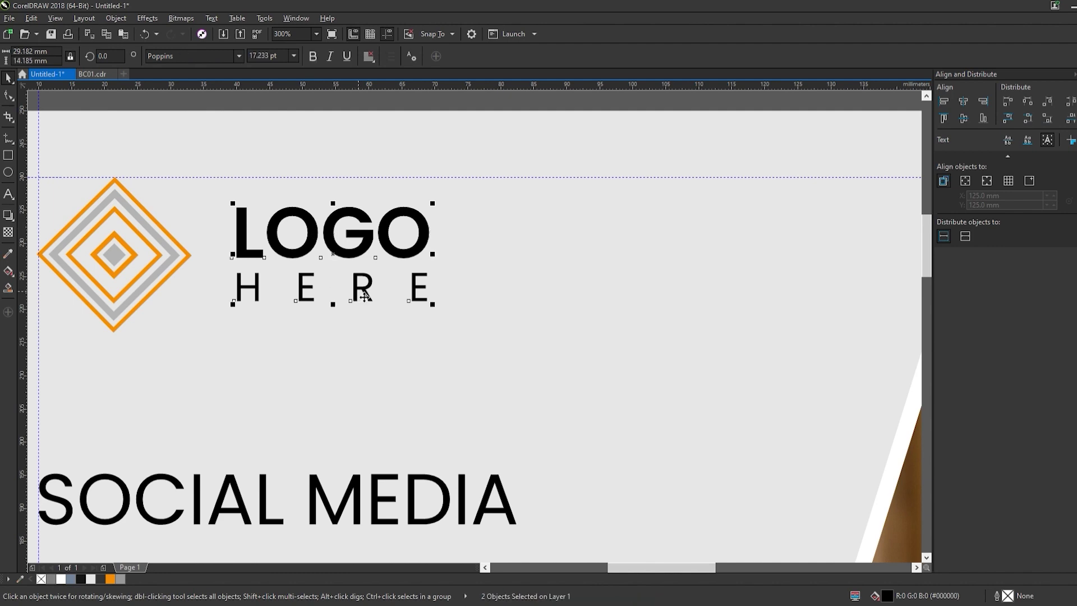
Step: Group the "LOGO" and "HERE" texts
key("ctrl+g")
scroll(305, 197, "down", 2)
left_click(344, 164)
Step: Draw a square about 59 mm wide outside the page, beside the photo's lower part
key("shift+F4")
scroll(540, 131, "down", 1)
scroll(550, 218, "up", 1)
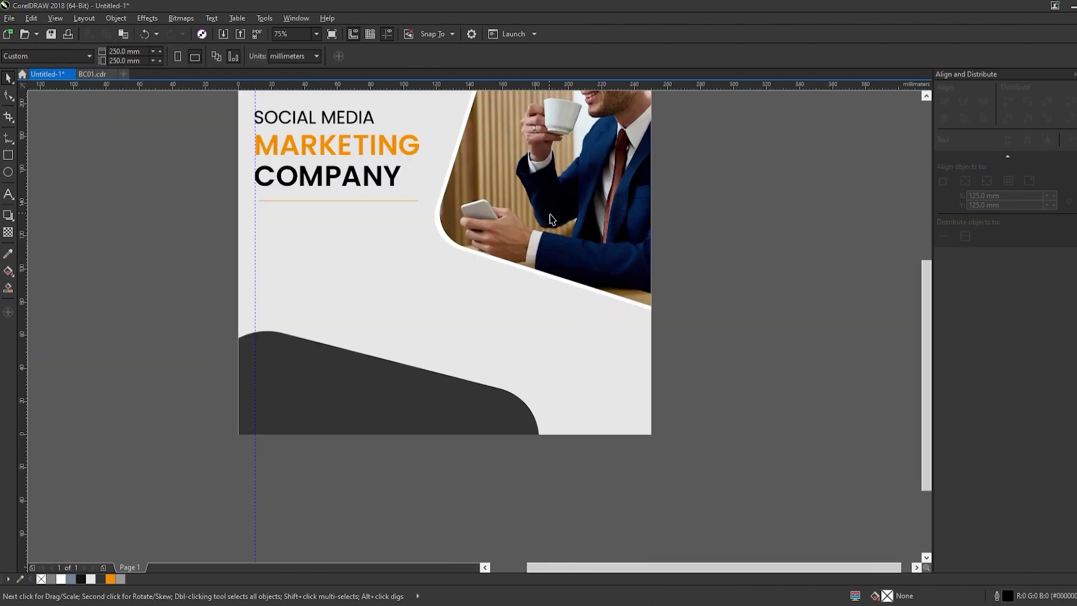
scroll(592, 187, "up", 1)
key("F6")
scroll(387, 329, "down", 1)
scroll(641, 349, "up", 1)
left_click_drag(585, 260, 683, 362)
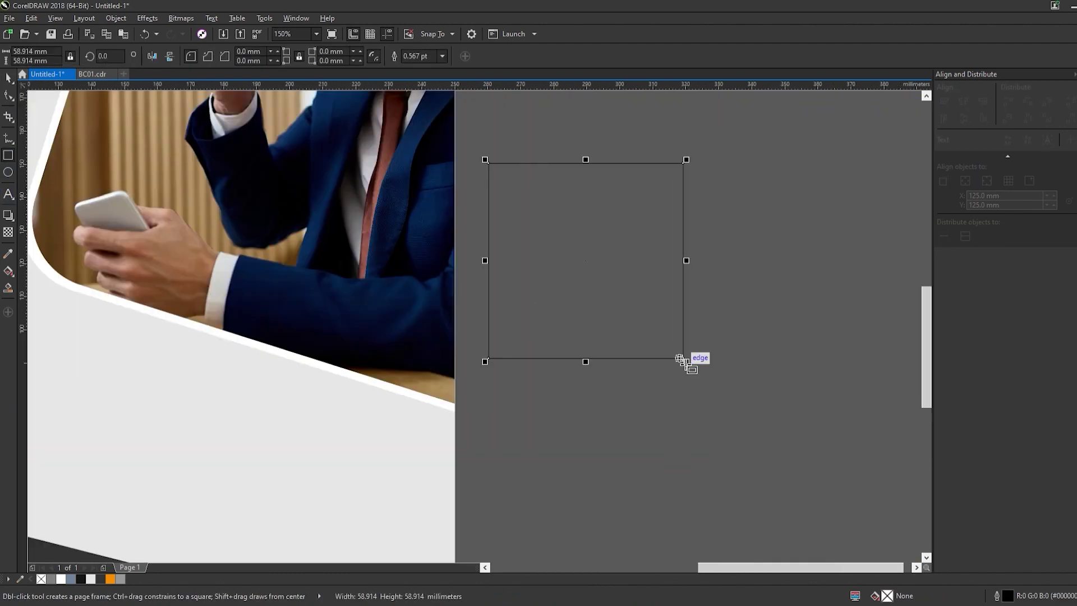
Step: Round the square's corners to about 7 mm and rotate it 45 degrees
left_click(9, 95)
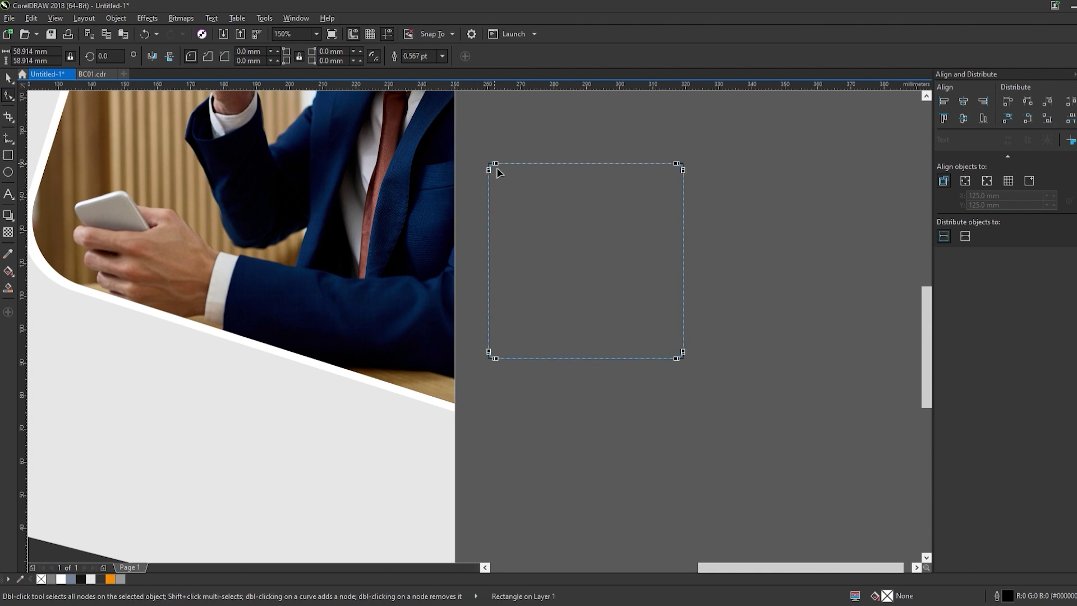
left_click_drag(497, 169, 513, 181)
left_click(8, 79)
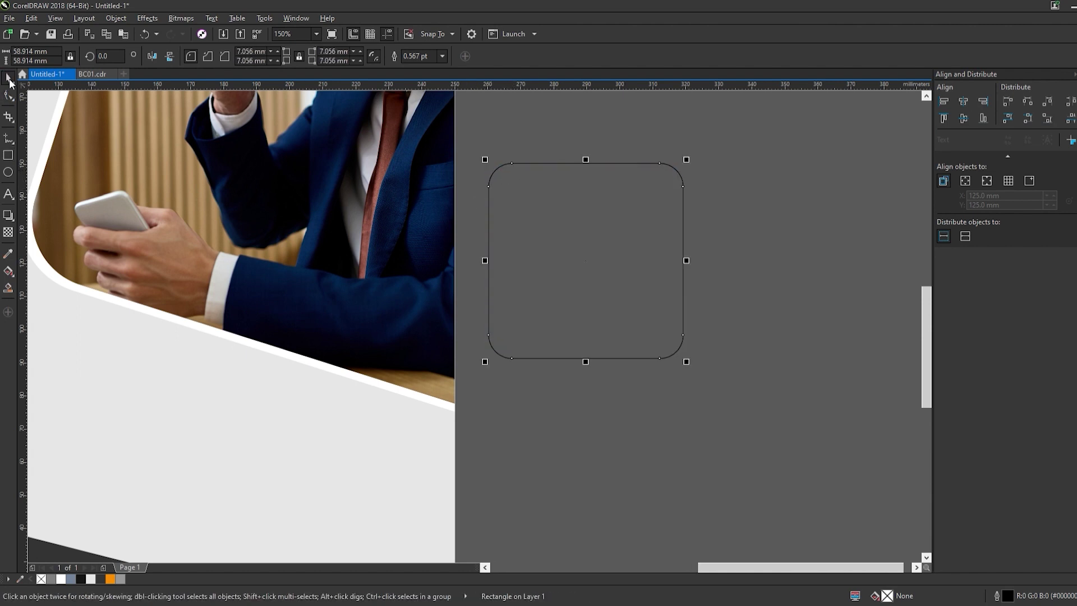
left_click(584, 224)
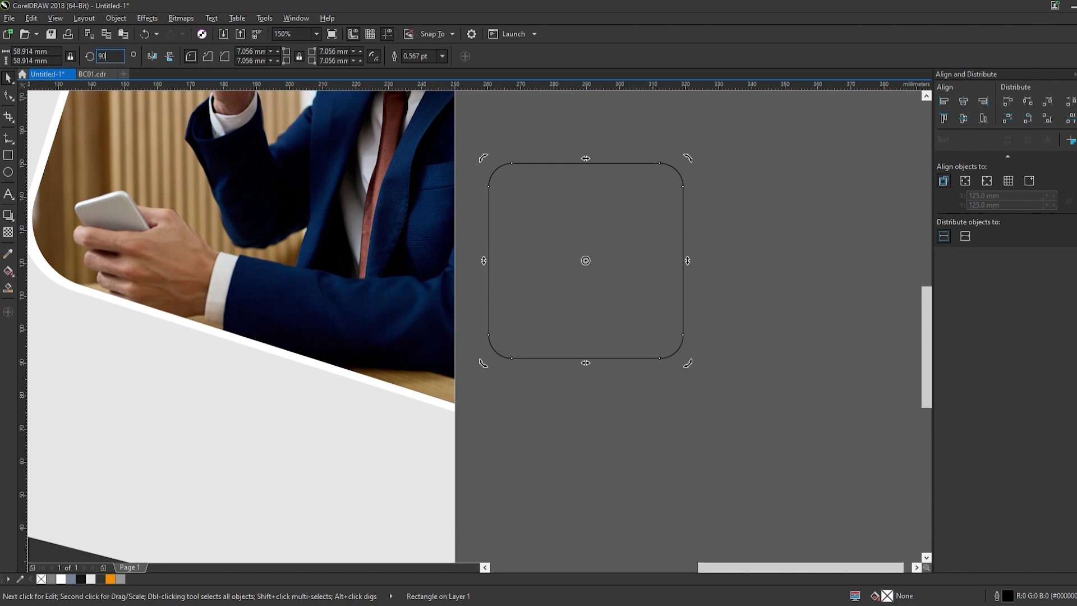
left_click(123, 56)
key("Return")
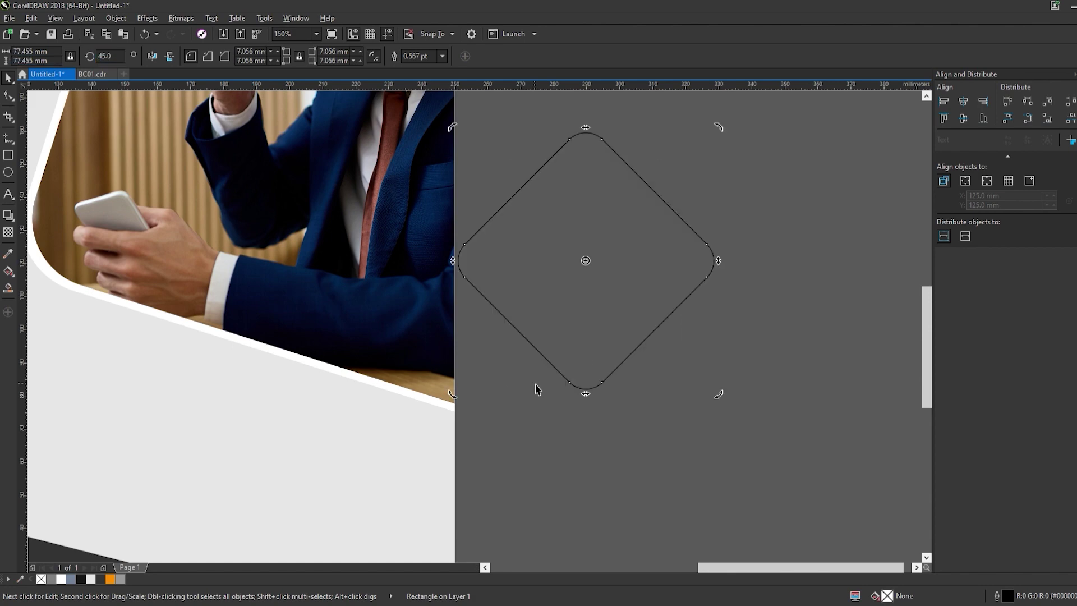
Step: Move the rounded diamond over the photo's lower slanted edge, below the hand, and shrink it to about 62 mm wide
scroll(535, 389, "down", 3)
scroll(543, 419, "up", 3)
left_click_drag(620, 252, 234, 346)
scroll(235, 347, "down", 3)
scroll(396, 312, "up", 3)
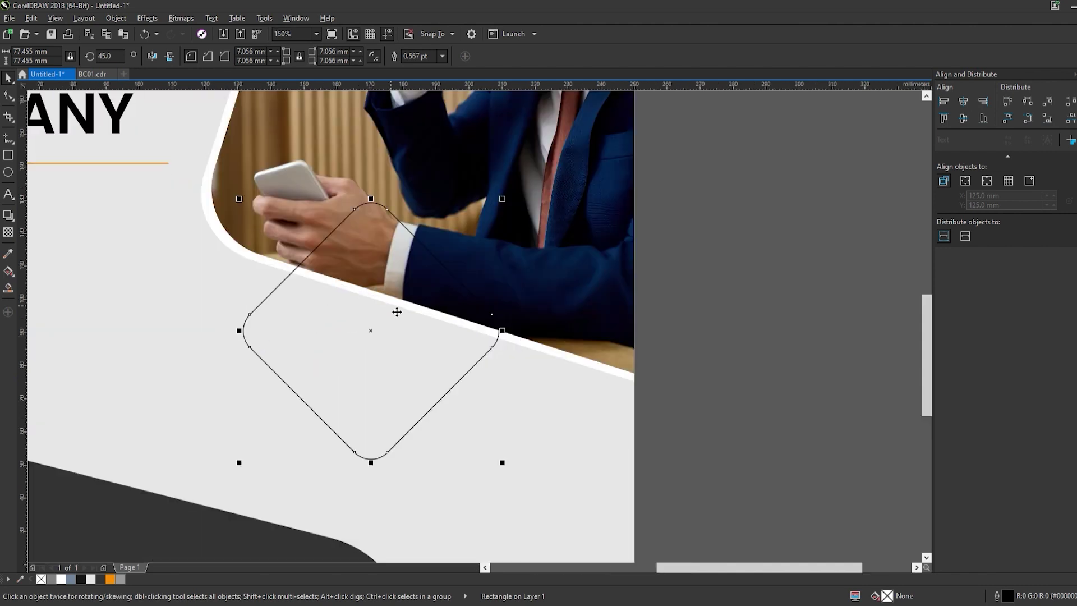
left_click_drag(510, 200, 484, 226)
left_click_drag(393, 363, 365, 346)
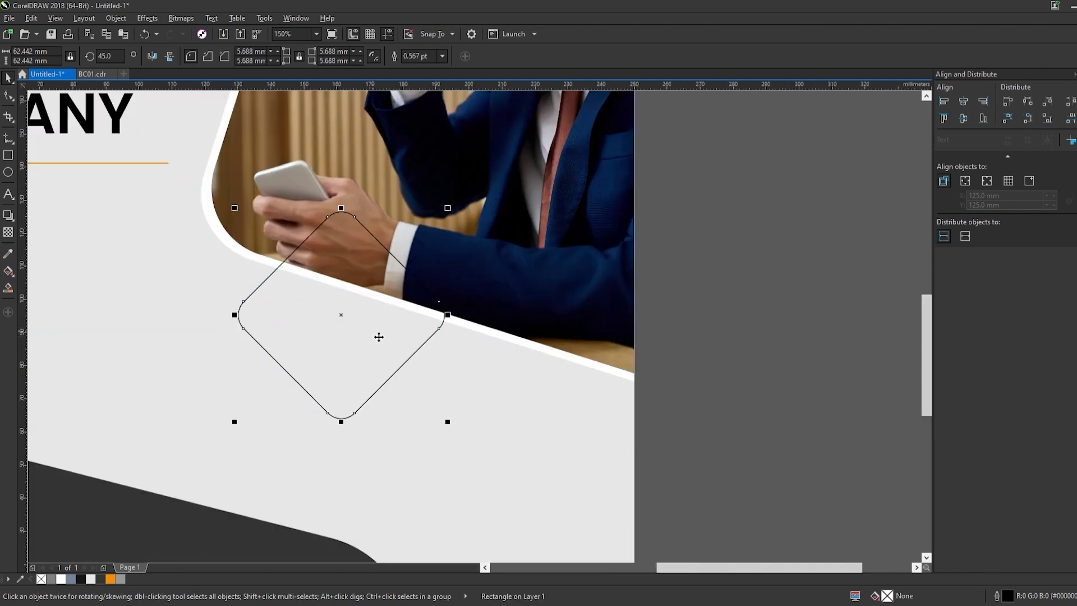
Step: Create a concentric copy of the rounded diamond scaled down to about 58.6 mm
scroll(377, 336, "up", 2)
scroll(412, 351, "down", 1)
scroll(442, 254, "up", 1)
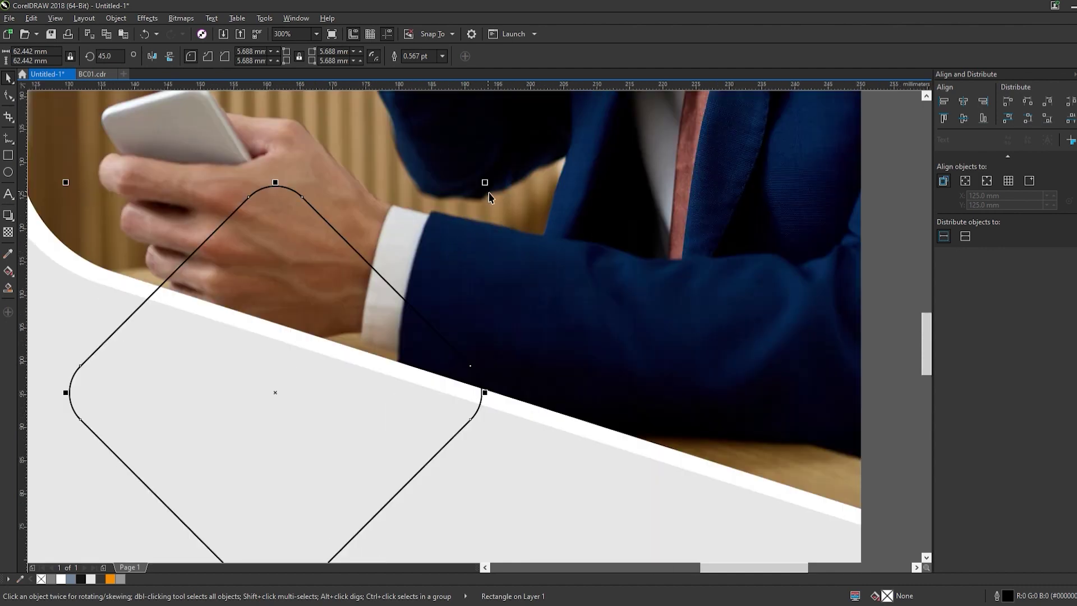
left_click_drag(496, 189, 496, 203)
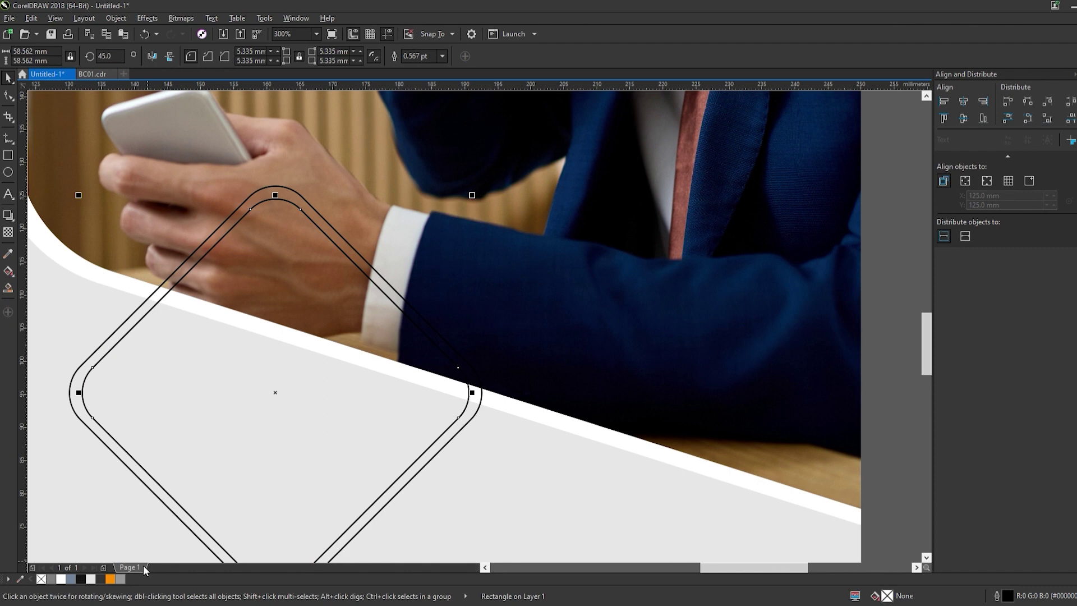
Step: Fill the inner rounded diamond with orange (#FE8F00) and remove its outline
left_click(110, 580)
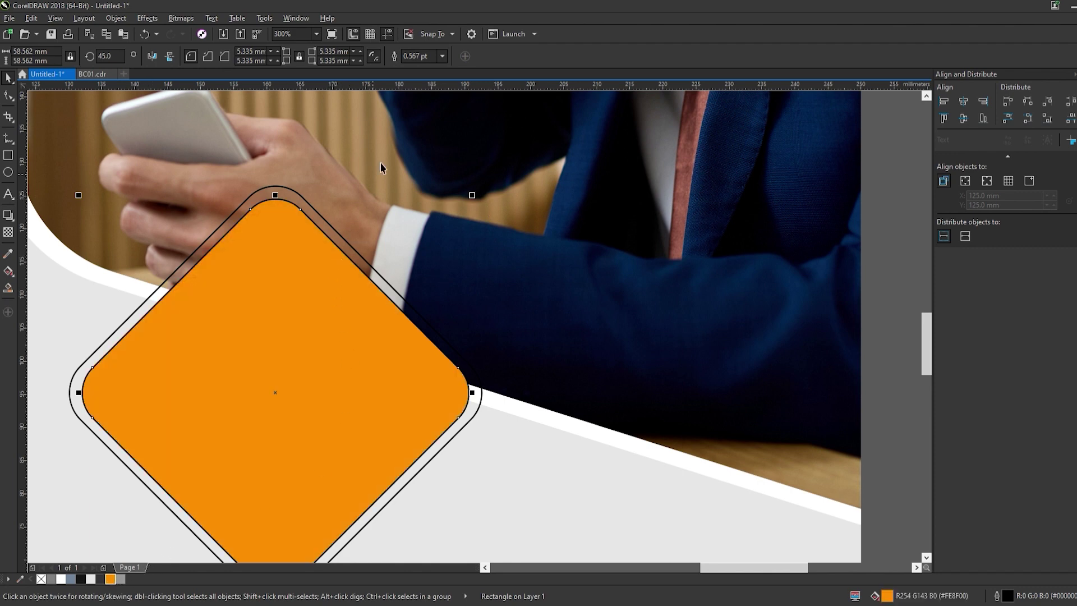
left_click(441, 56)
left_click(432, 69)
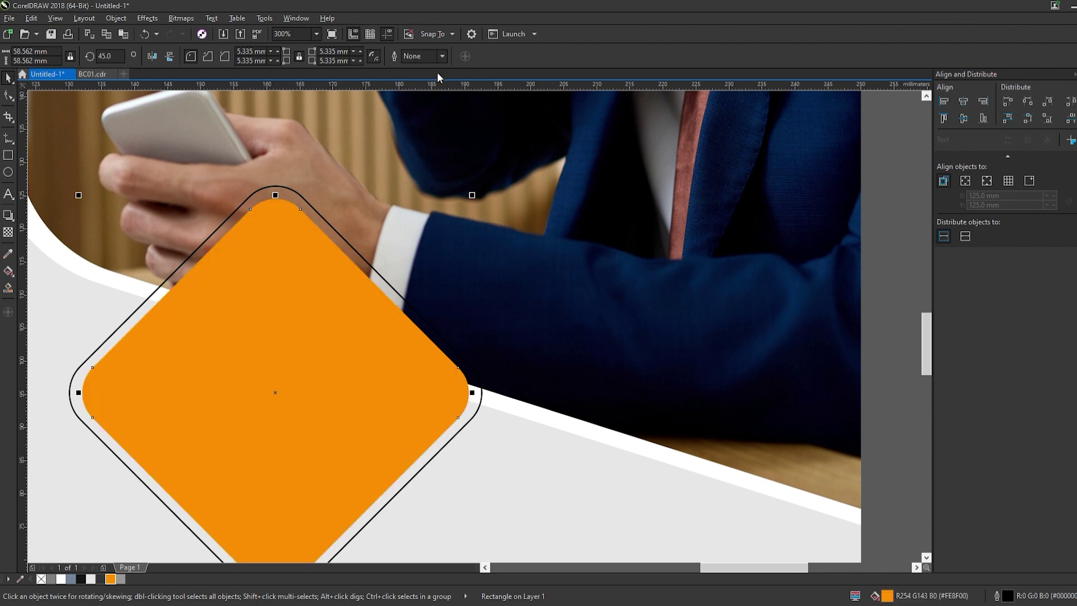
Step: Give the outer rounded diamond a 2 pt orange outline and group it with the inner diamond
left_click(291, 191)
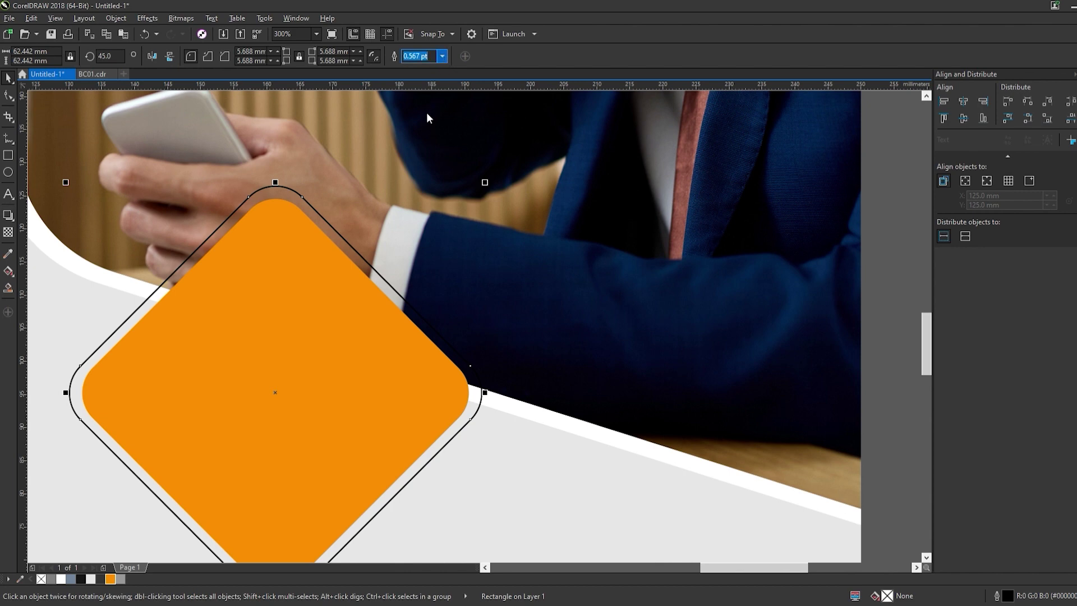
type("2")
key("Return")
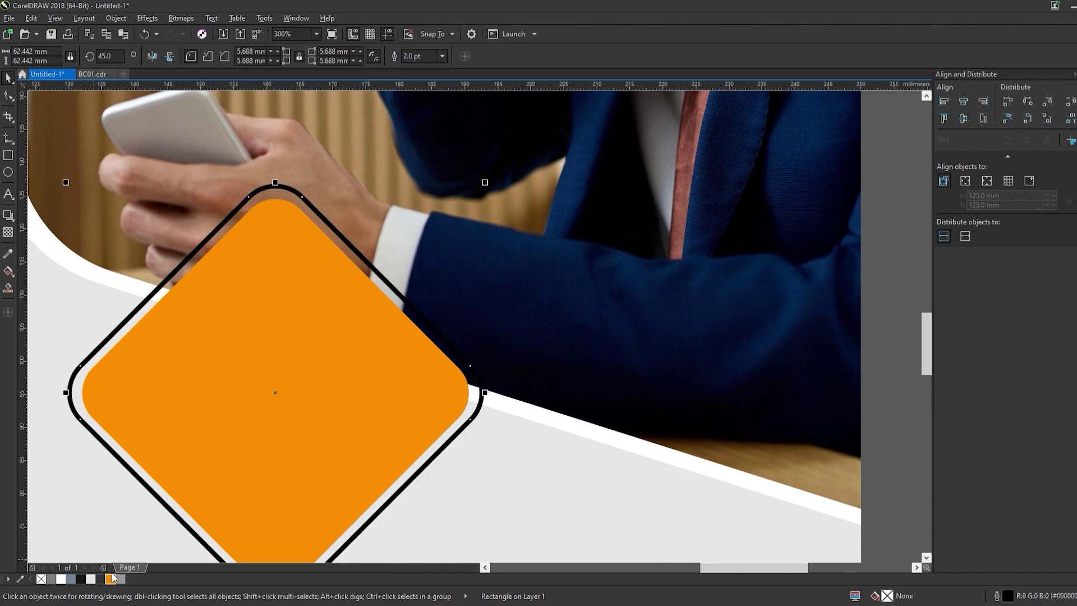
right_click(110, 579)
scroll(322, 307, "down", 2)
left_click_drag(684, 193, 185, 466)
key("ctrl+g")
Step: Copy a headline text below the diamond and replace its wording with three lines: UP TO, 50%, DISCOUNT
left_click_drag(77, 158, 587, 444)
right_click(587, 443)
double_click(586, 443)
key("ctrl+a")
type("UP TO")
key("Up")
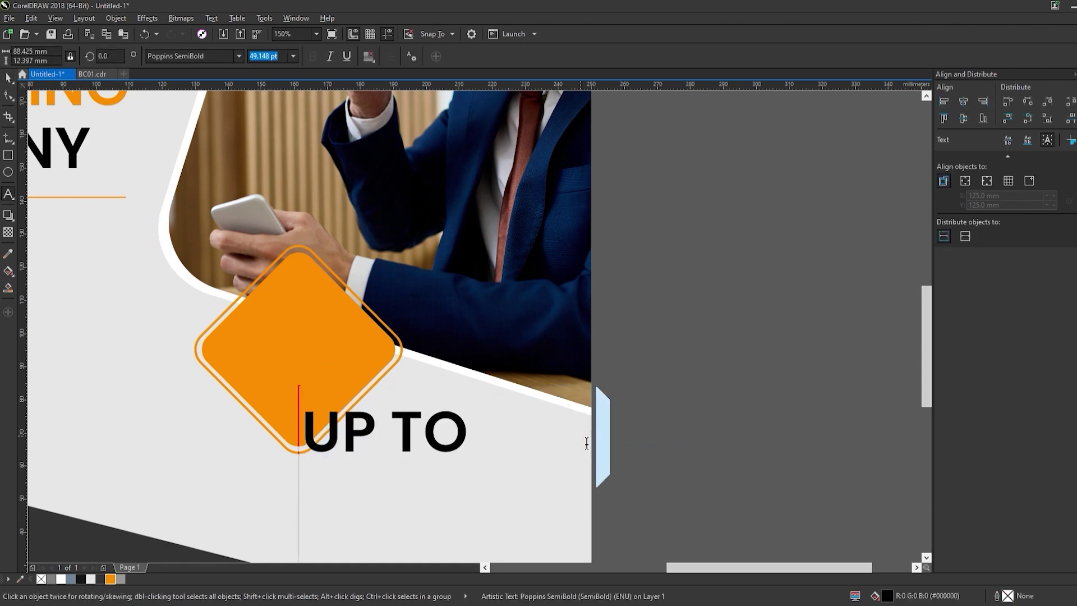
type("50%")
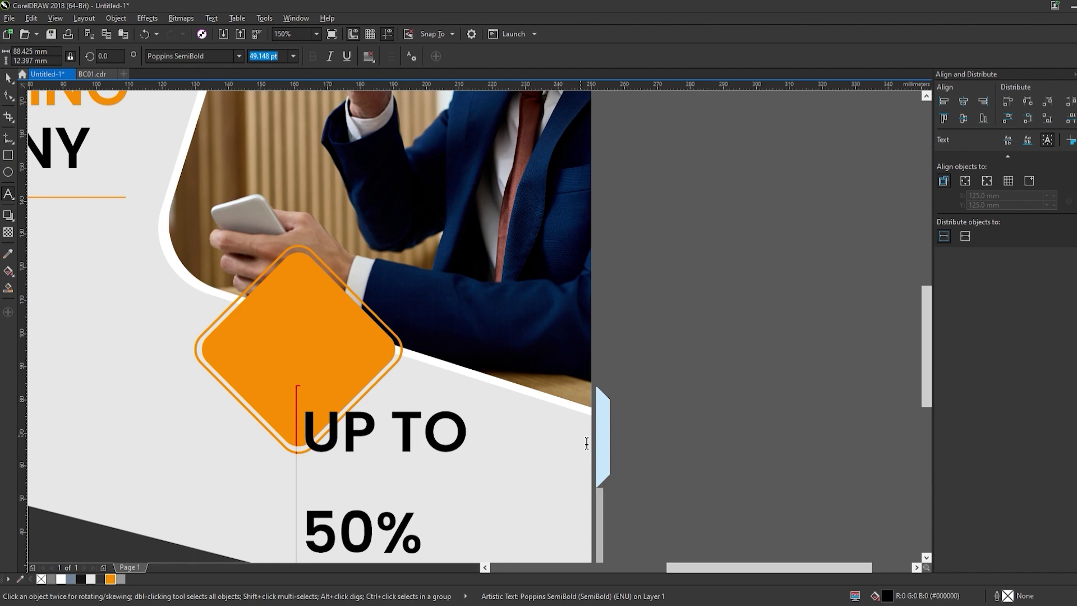
scroll(587, 443, "down", 2)
key("Return")
type("DISCOUNT")
Step: Set the three-line discount text to regular Poppins, shrink it to about 25 mm wide and center it on the diamond
left_click(9, 78)
left_click(239, 56)
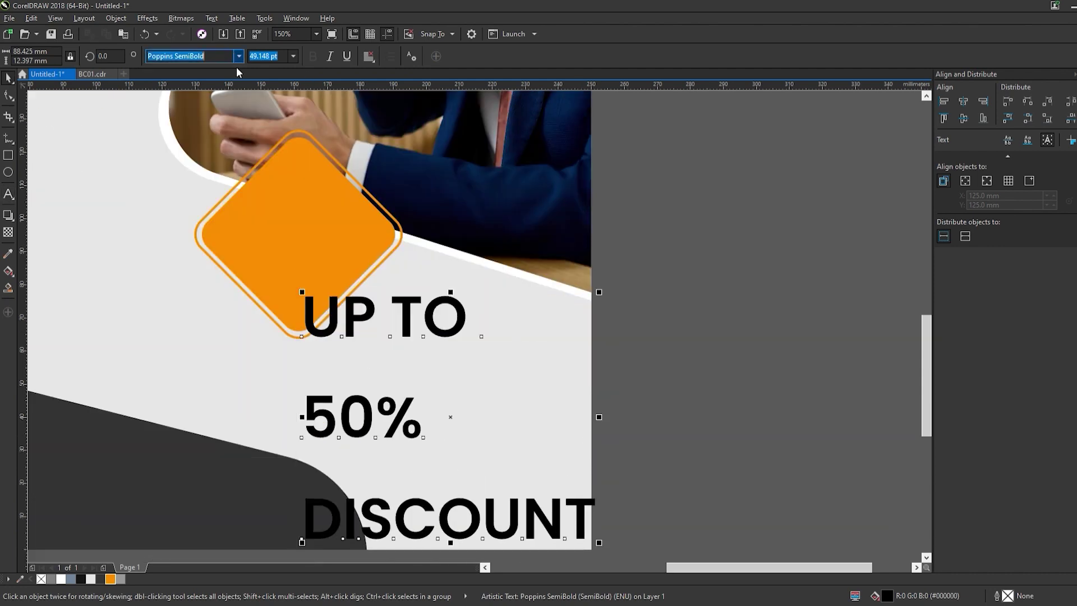
left_click(235, 71)
left_click_drag(589, 542, 389, 367)
left_click(312, 224, "shift")
key("c")
key("e")
key("Escape")
scroll(283, 211, "up", 1)
left_click(291, 200)
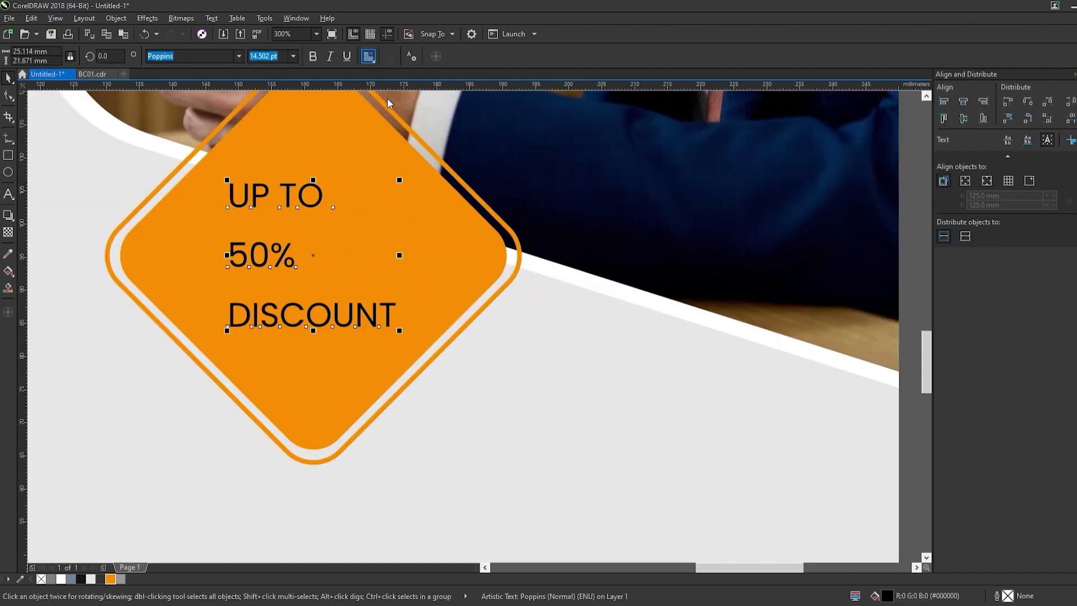
Step: Center-align the lines of the discount text and tighten their line spacing
key("ctrl+e")
left_click(8, 96)
left_click_drag(154, 433, 154, 343)
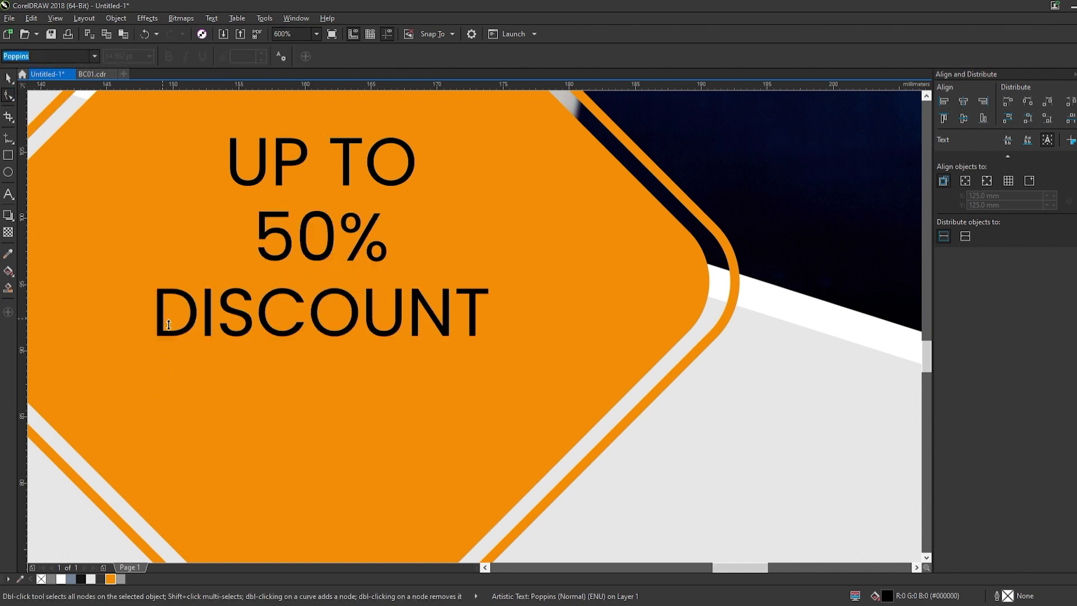
Step: Enlarge the discount text to about 33 mm wide and break it apart into separate lines
key("space")
scroll(282, 300, "down", 1)
left_click(393, 449)
left_click(338, 313)
key("ctrl+k")
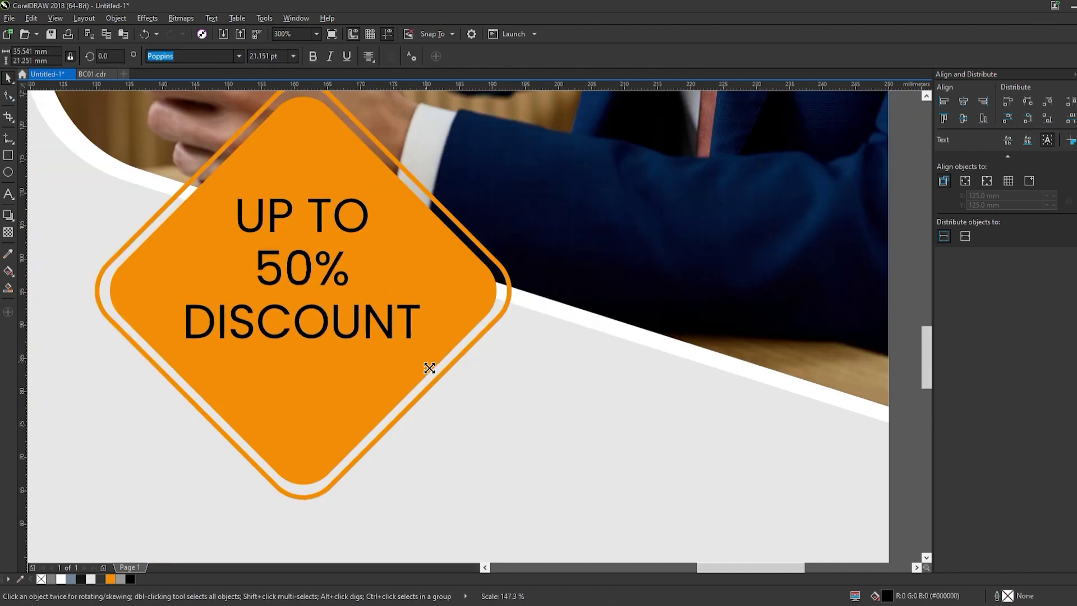
Step: Spread UP TO and DISCOUNT apart, and make the 50% line bold and about 31 mm wide
left_click(337, 360)
left_click_drag(320, 227, 314, 198)
left_click(306, 259)
key("ctrl+b")
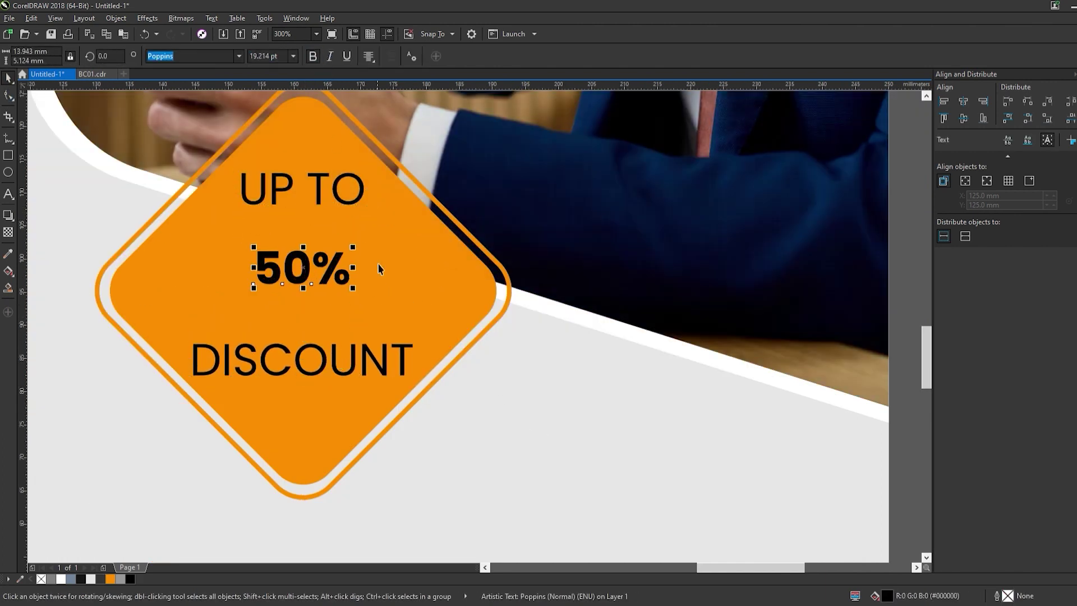
left_click_drag(354, 289, 392, 308)
left_click(238, 95)
Step: Align the three discount lines on a common center, group them and place them slightly above the diamond's center
left_click(338, 201, "shift")
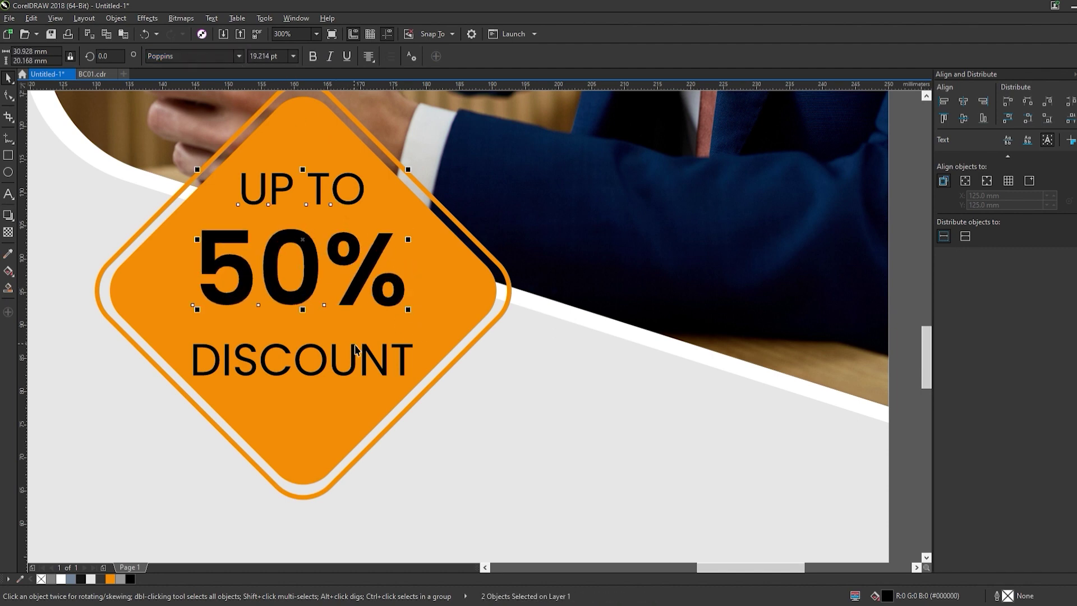
left_click(356, 352, "shift")
key("shift+c")
key("ctrl+g")
left_click(486, 308, "shift")
key("e")
left_click(527, 383)
left_click_drag(400, 323, 400, 304)
scroll(418, 316, "down", 3)
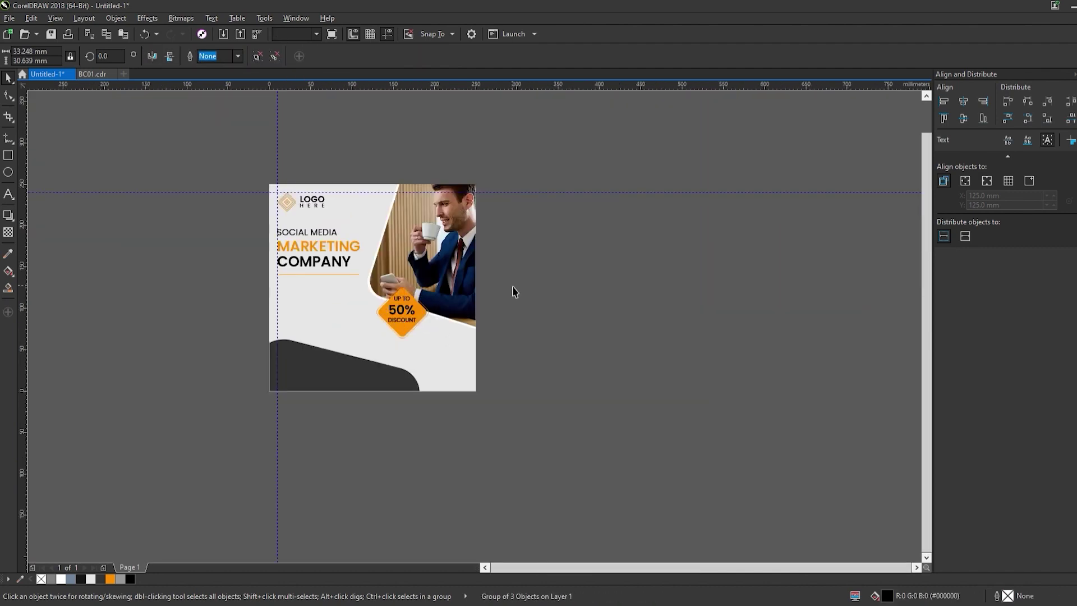
left_click(512, 291)
Step: Draw a rectangle about 51 by 14.5 mm starting at the vertical guideline, between the headline rule and the dark panel
scroll(390, 298, "up", 1)
left_click_drag(572, 247, 355, 413)
key("Escape")
scroll(198, 338, "up", 1)
key("F6")
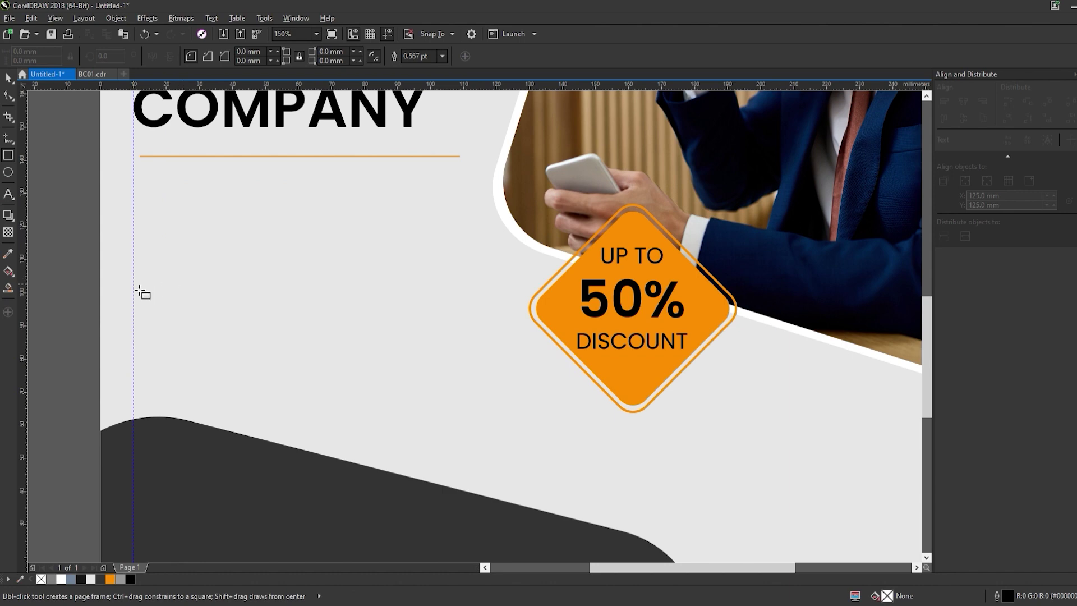
left_click_drag(134, 283, 302, 331)
Step: Round the rectangle's corners to about 1.5 mm, fill it with orange and remove its outline
scroll(128, 306, "up", 2)
key("F10")
left_click_drag(134, 283, 138, 283)
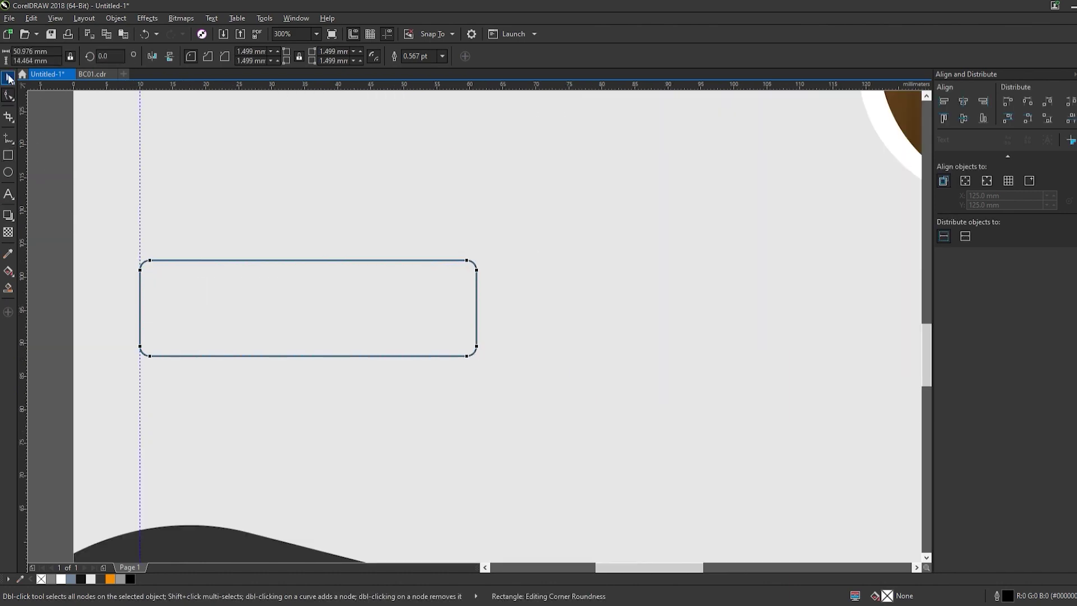
left_click(9, 78)
scroll(337, 298, "down", 2)
left_click(111, 579)
key("Escape")
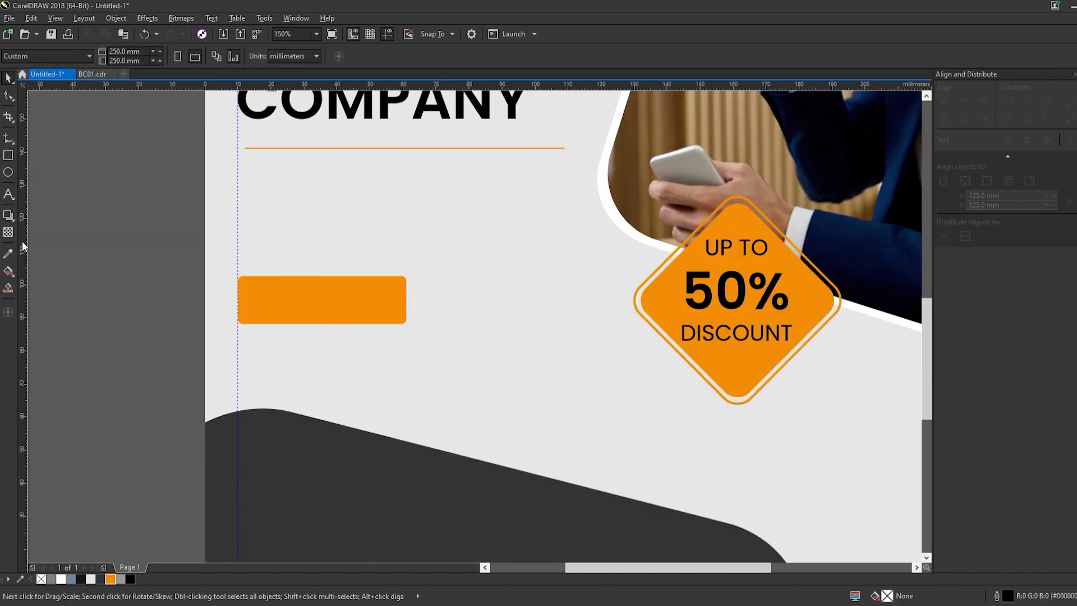
Step: Copy the DISCOUNT text onto the orange rectangle and center it there
left_click(720, 336)
left_click(274, 57)
key("Escape")
left_click_drag(719, 340, 304, 312)
right_click(304, 312)
left_click(283, 320, "shift")
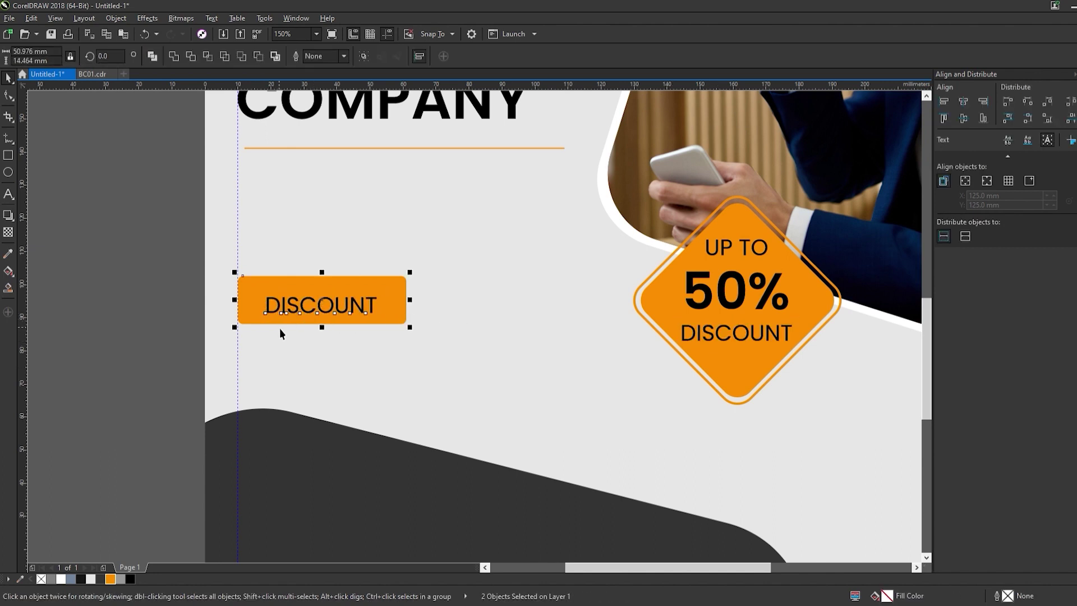
key("e")
Step: Change the copied text to JOIN US in Poppins SemiBold and enlarge it to about 39.5 mm wide
double_click(306, 306)
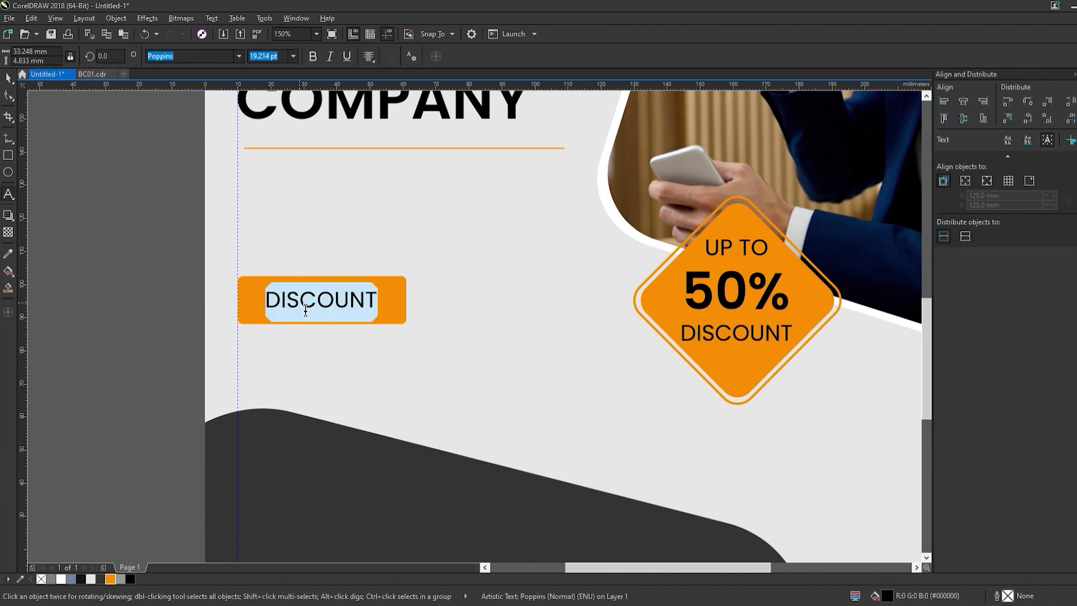
type("JOIN US")
left_click(8, 79)
left_click(239, 56)
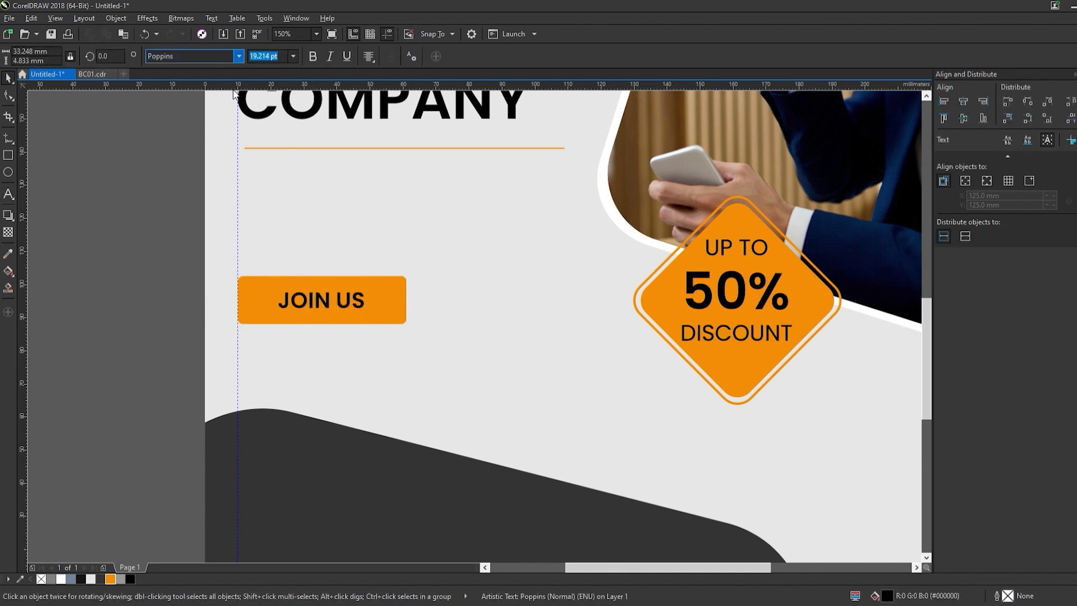
scroll(317, 284, "up", 2)
left_click_drag(420, 348, 476, 362)
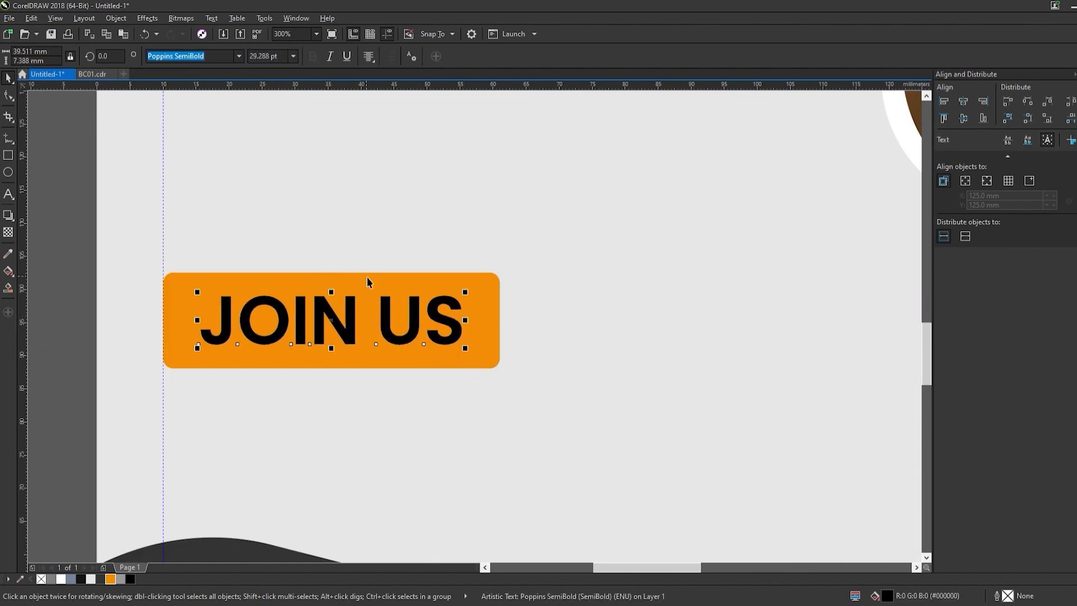
scroll(368, 281, "down", 4)
left_click(281, 185, "shift")
left_click(169, 248)
scroll(340, 387, "up", 1)
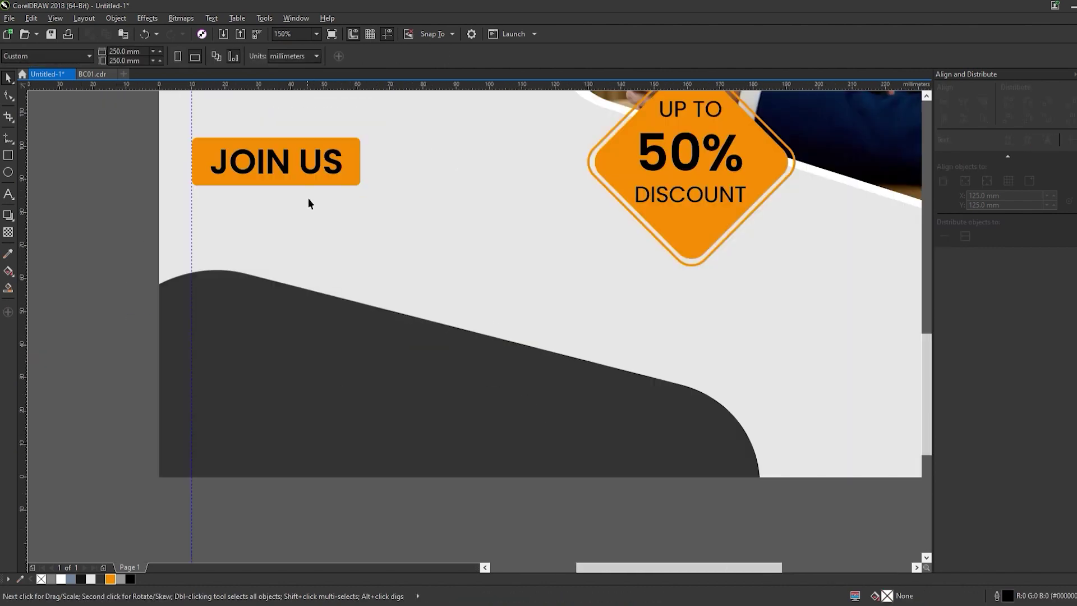
Step: Copy the JOIN US text onto the dark gray panel and open the copy's whole wording for editing
left_click(304, 173)
left_click(275, 56)
left_click(135, 194)
scroll(198, 292, "down", 1)
scroll(161, 322, "up", 1)
left_click_drag(283, 144, 361, 378)
double_click(361, 377)
key("ctrl+a")
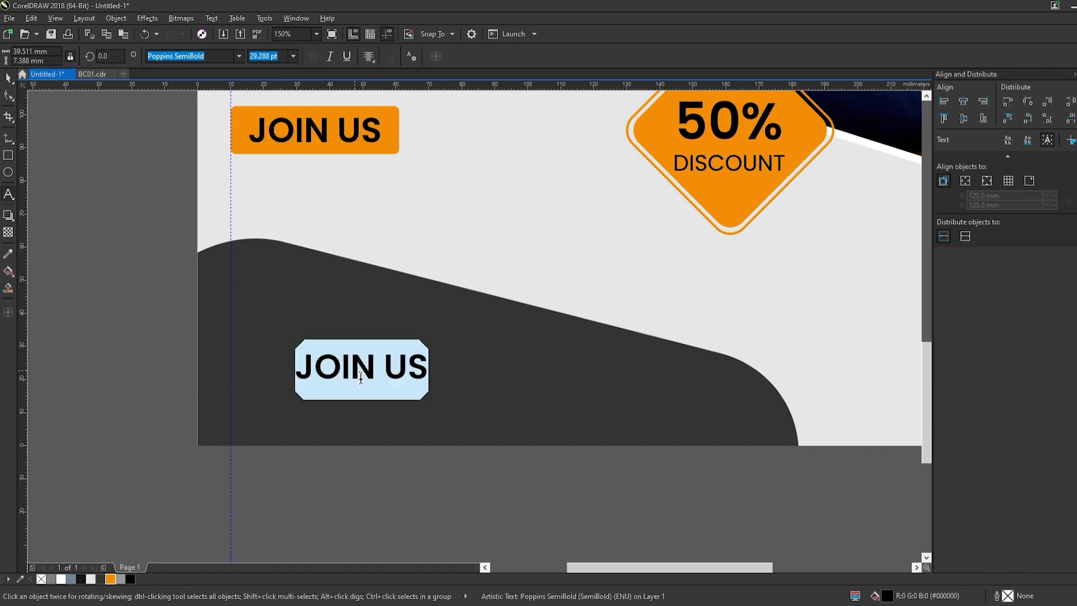